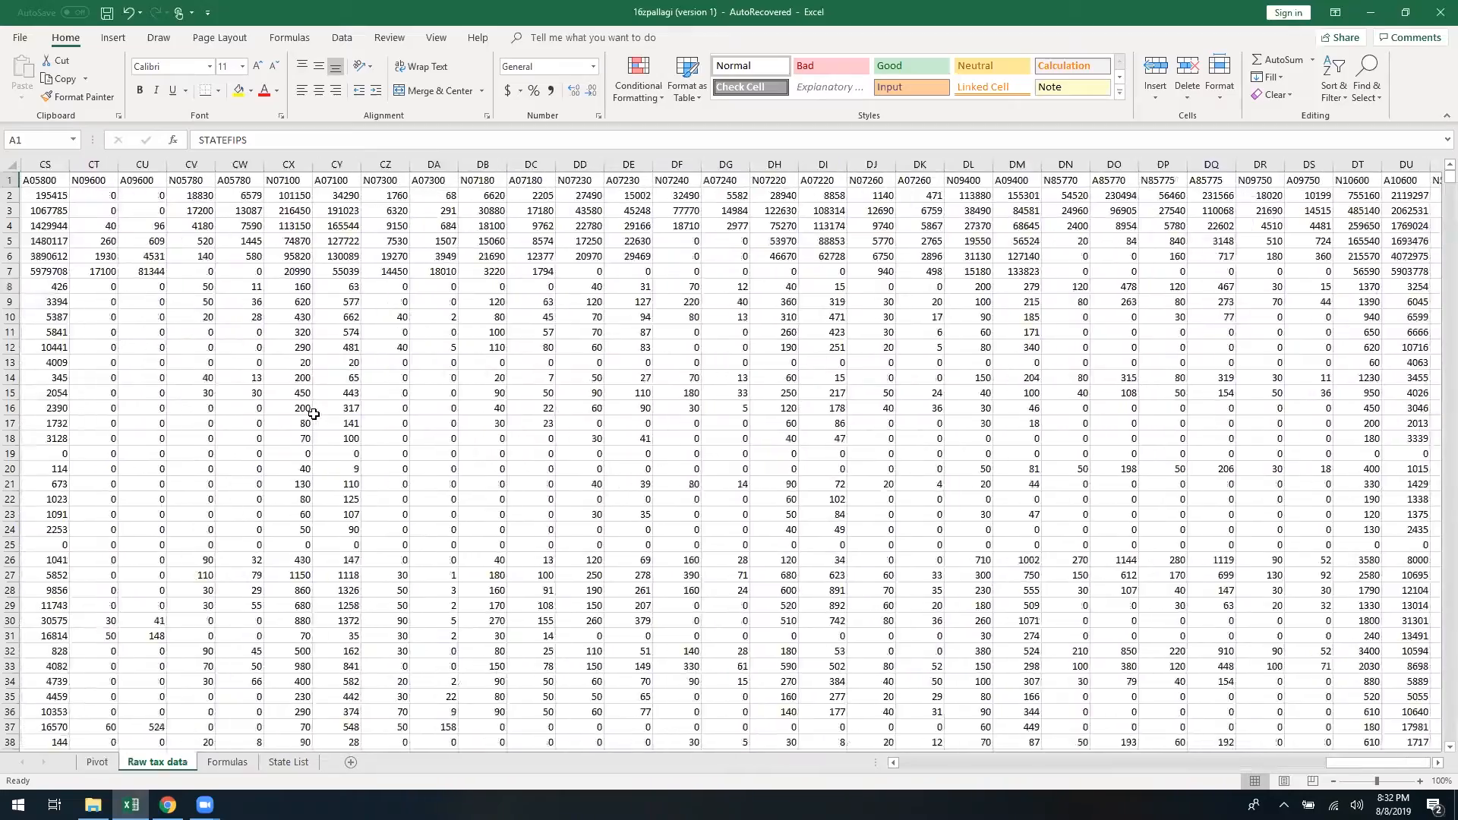
Examine the N02650 and A02650 columns and the agi_stub codes 1 to 6 in the raw tax data
scroll(314, 414, "left", 10)
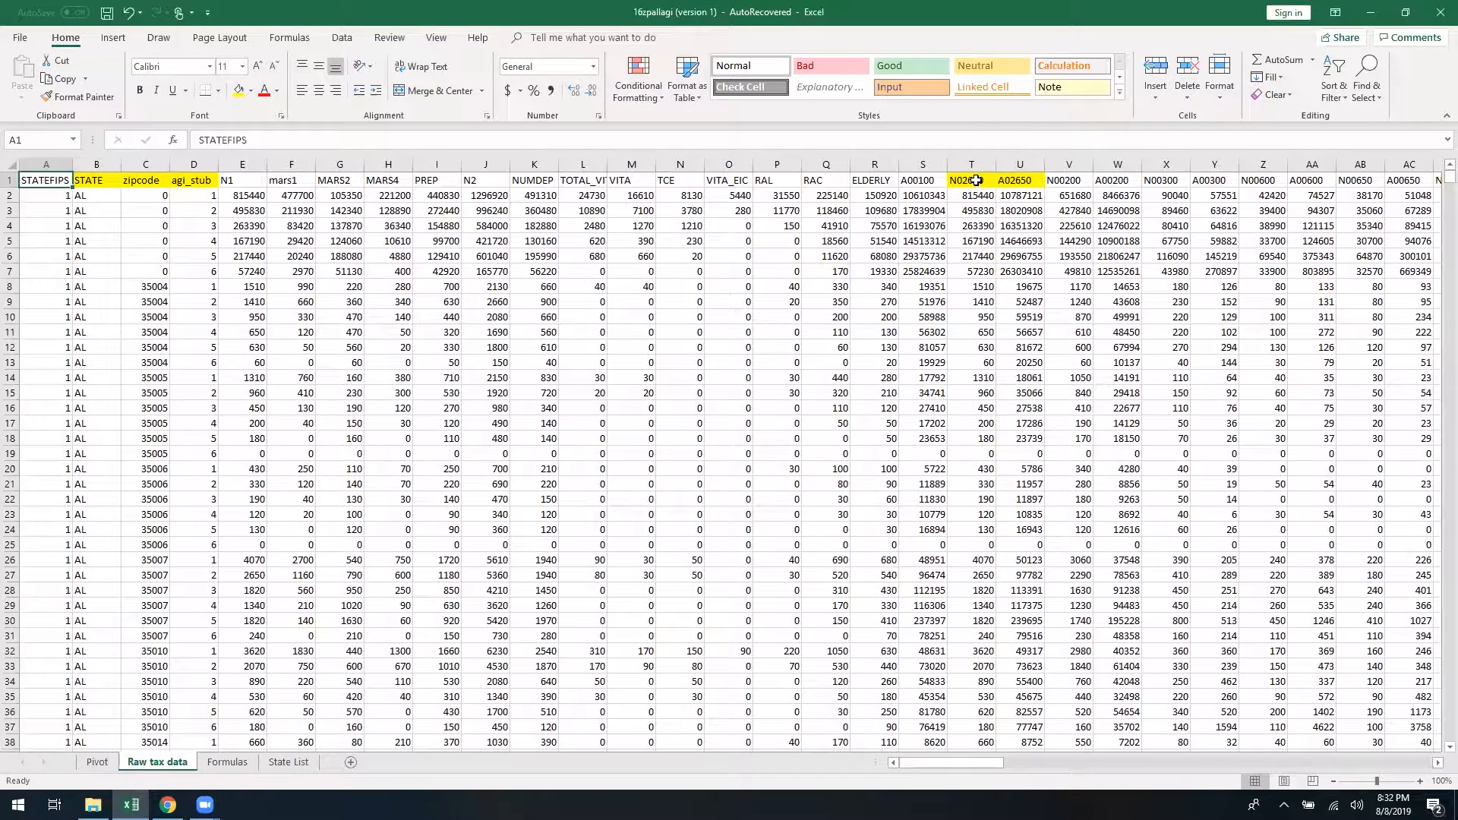
left_click(975, 164)
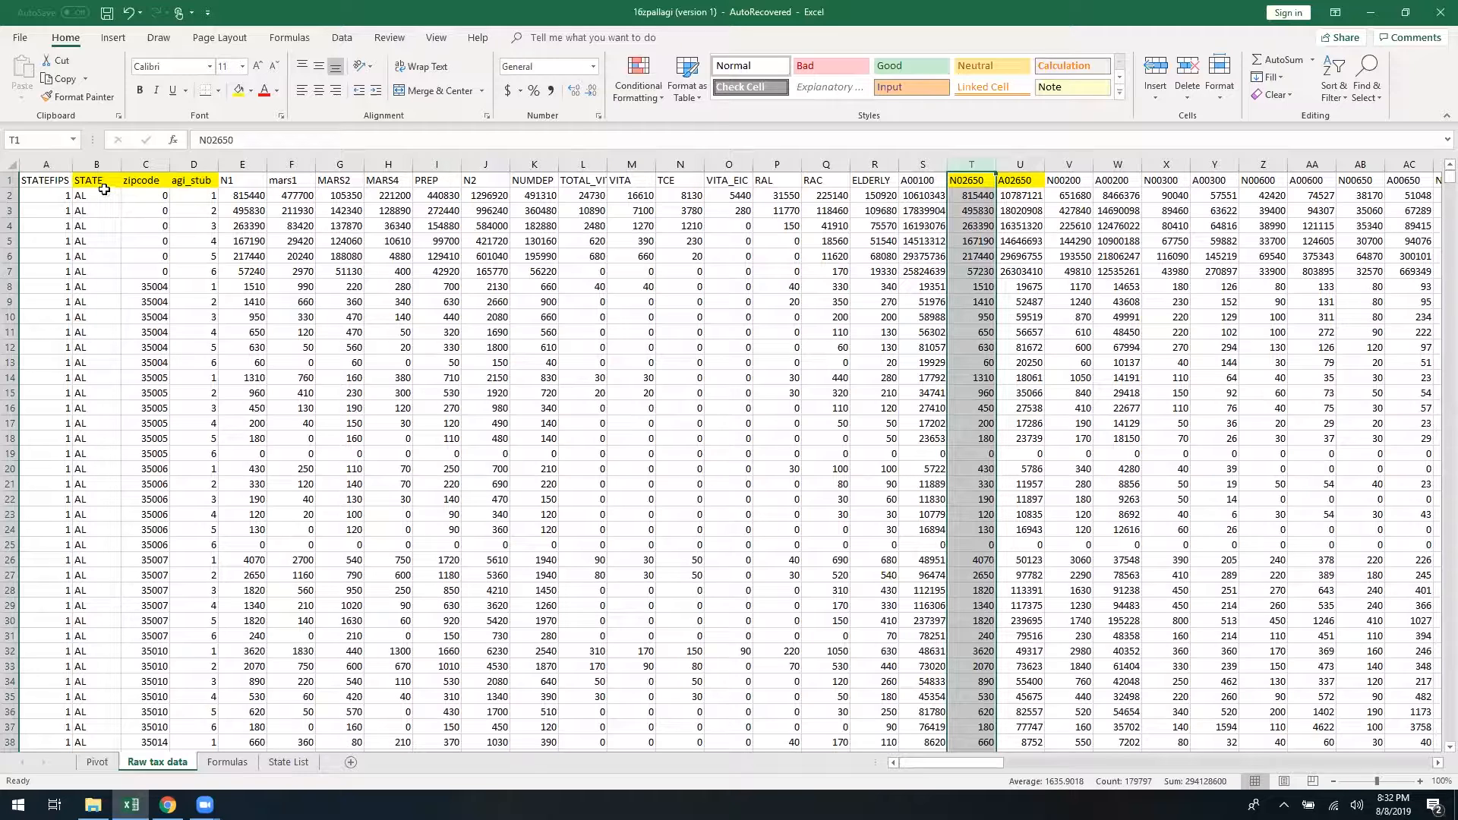
left_click(203, 198)
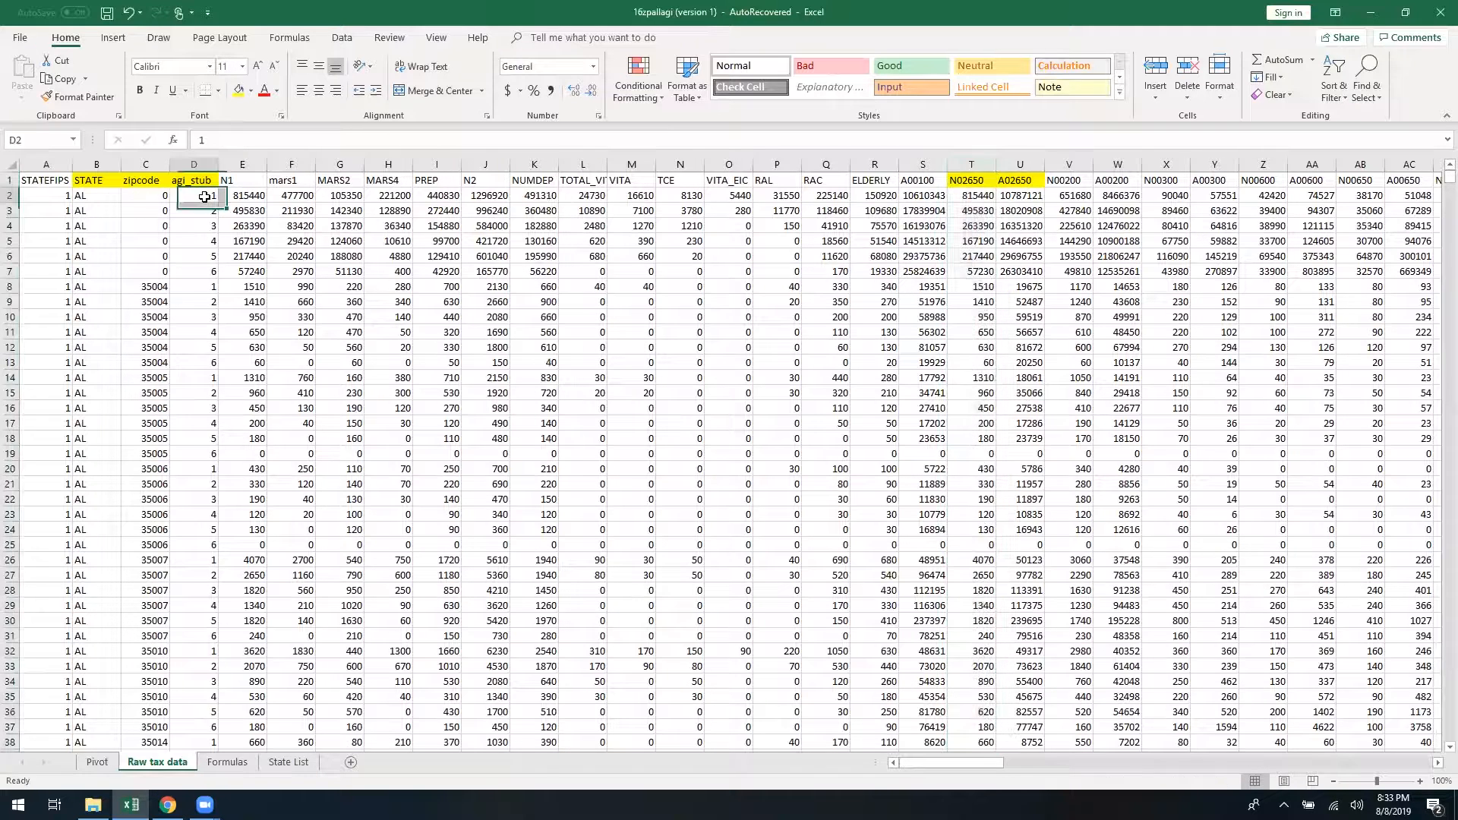
left_click(204, 210)
left_click(205, 225)
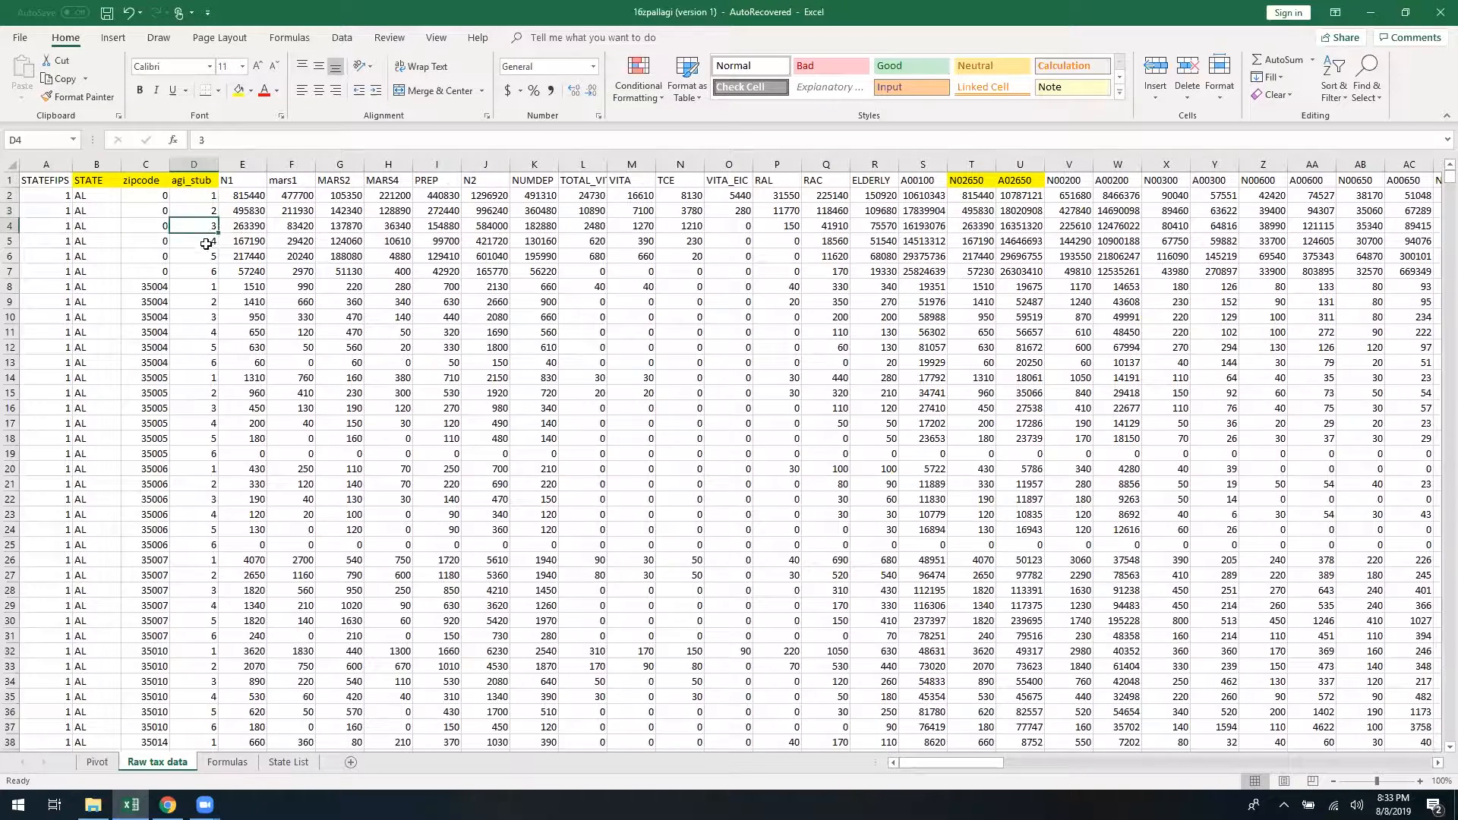
left_click(205, 242)
left_click(207, 258)
left_click(207, 272)
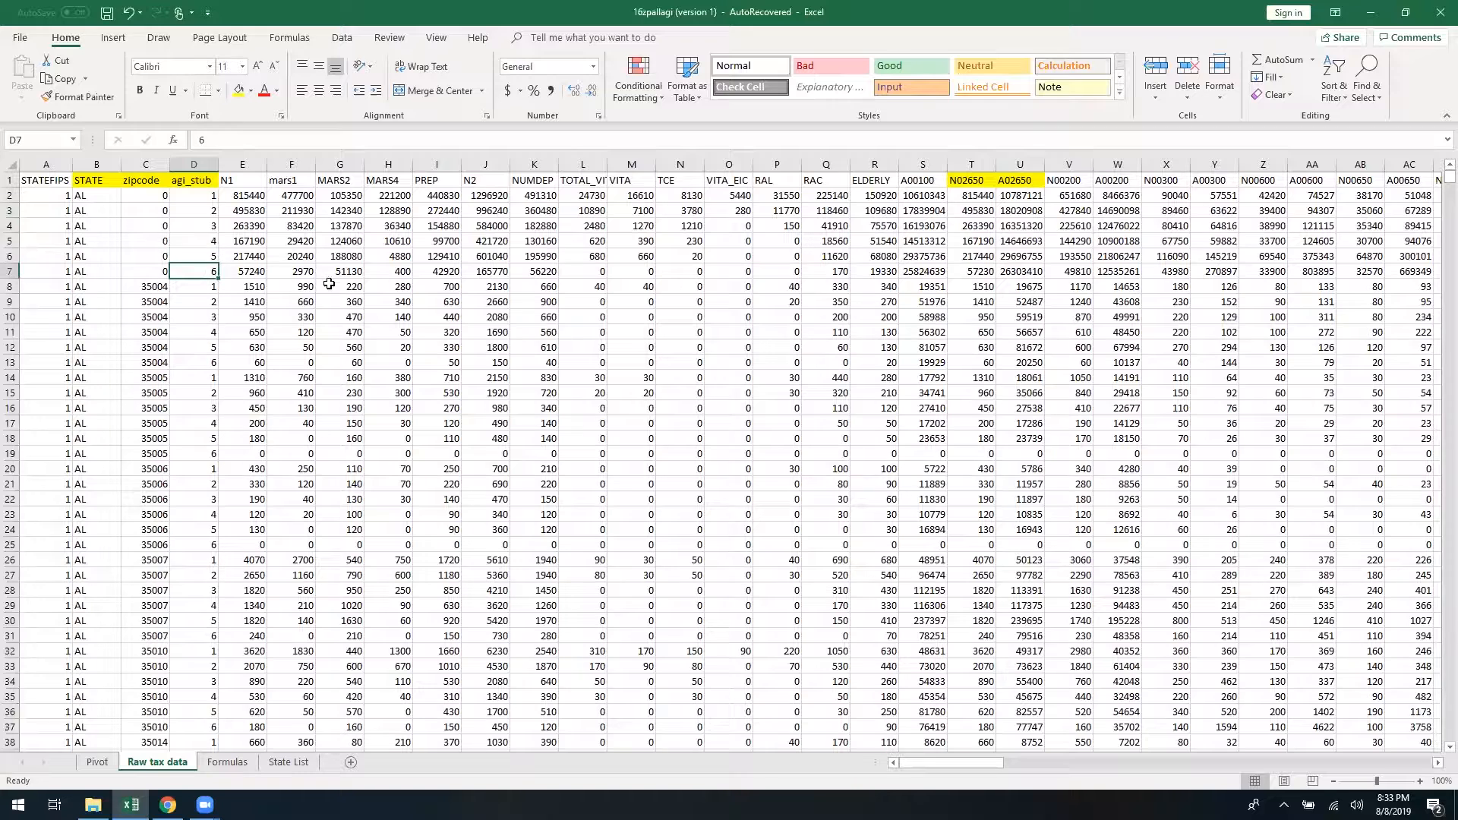
left_click(1020, 166)
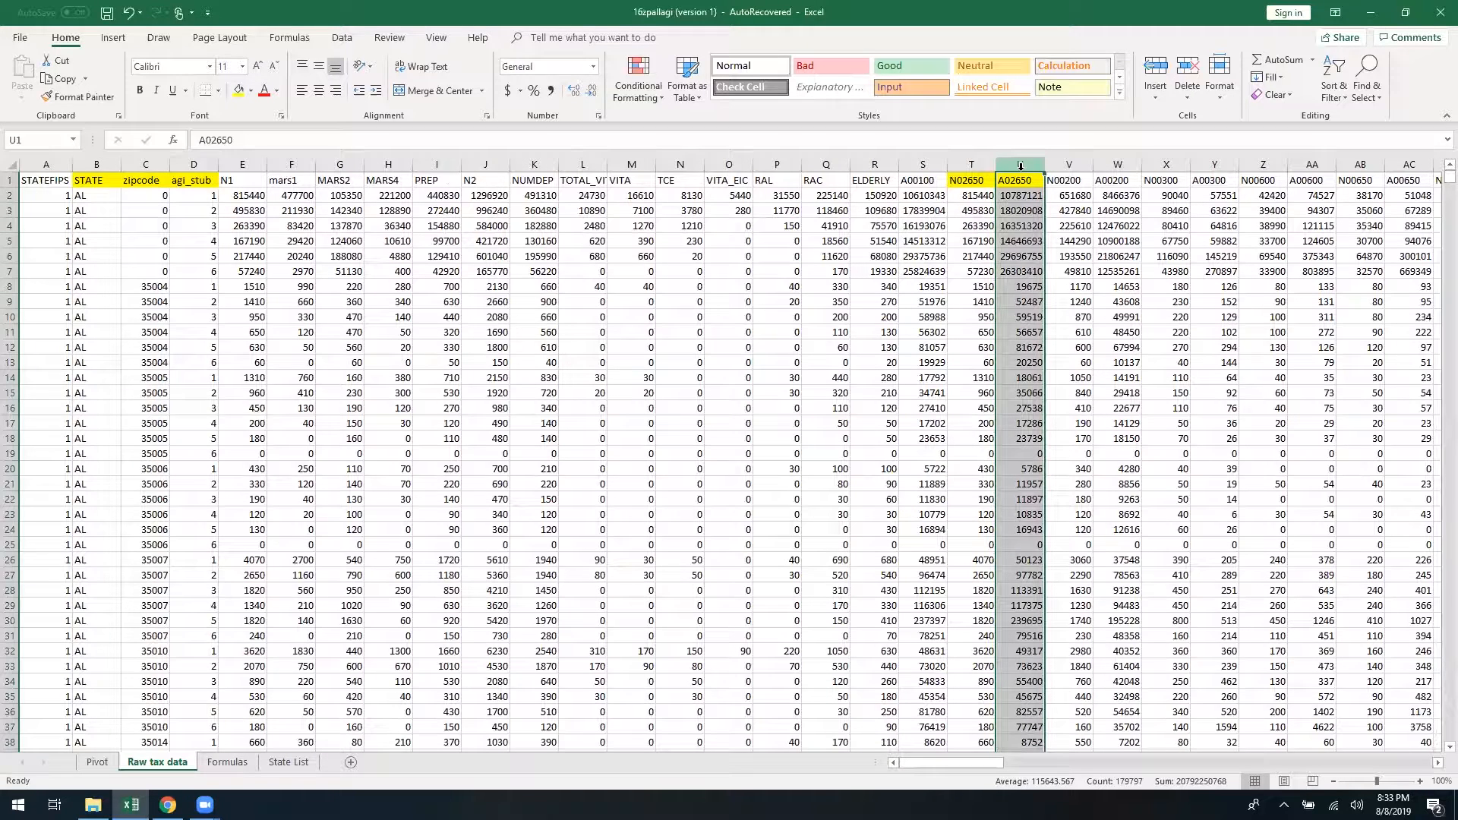
Begin a SUMIFS formula in cell A2 of the Formulas sheet
left_click(227, 762)
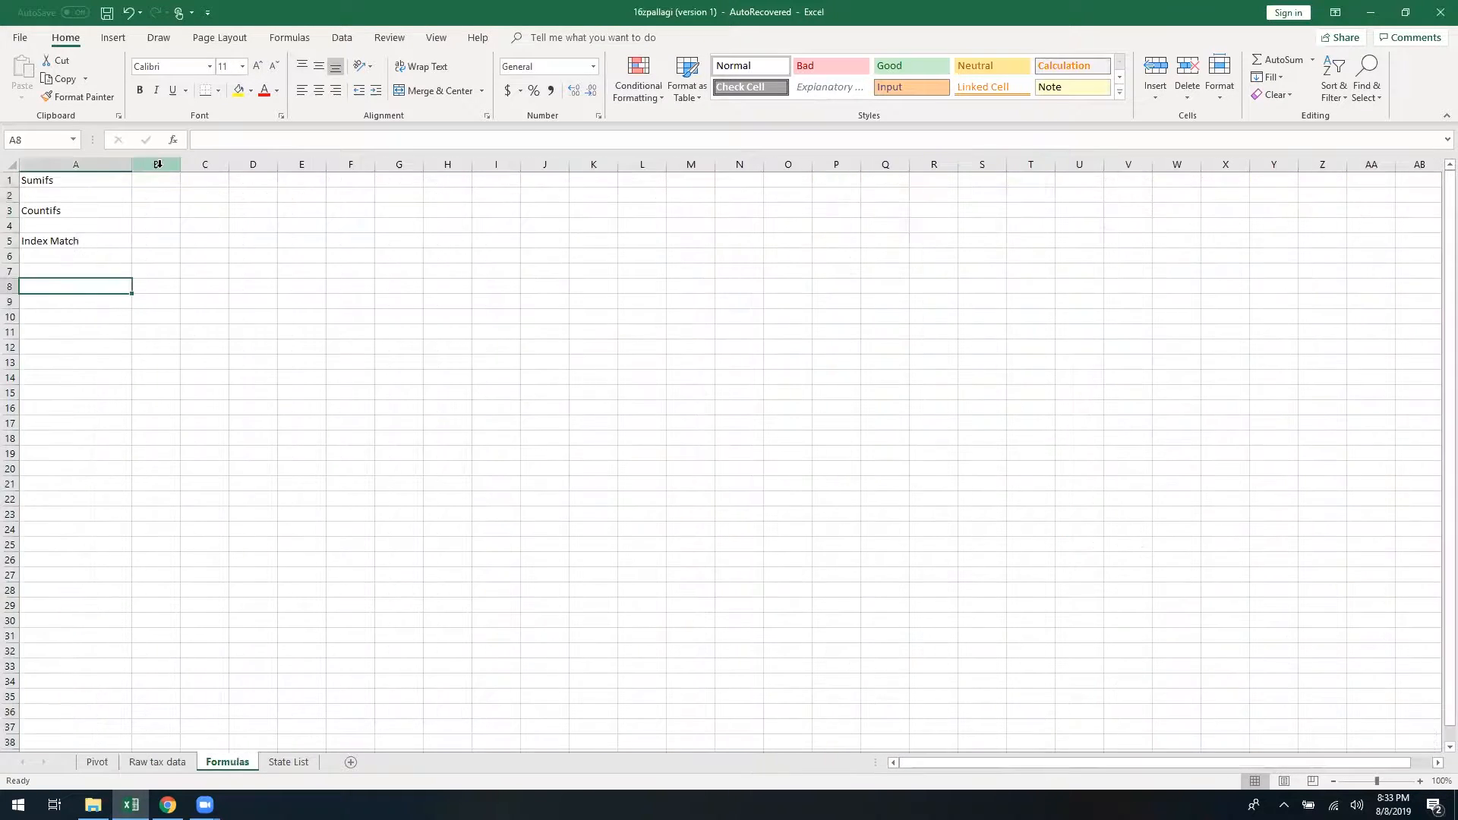
left_click(115, 198)
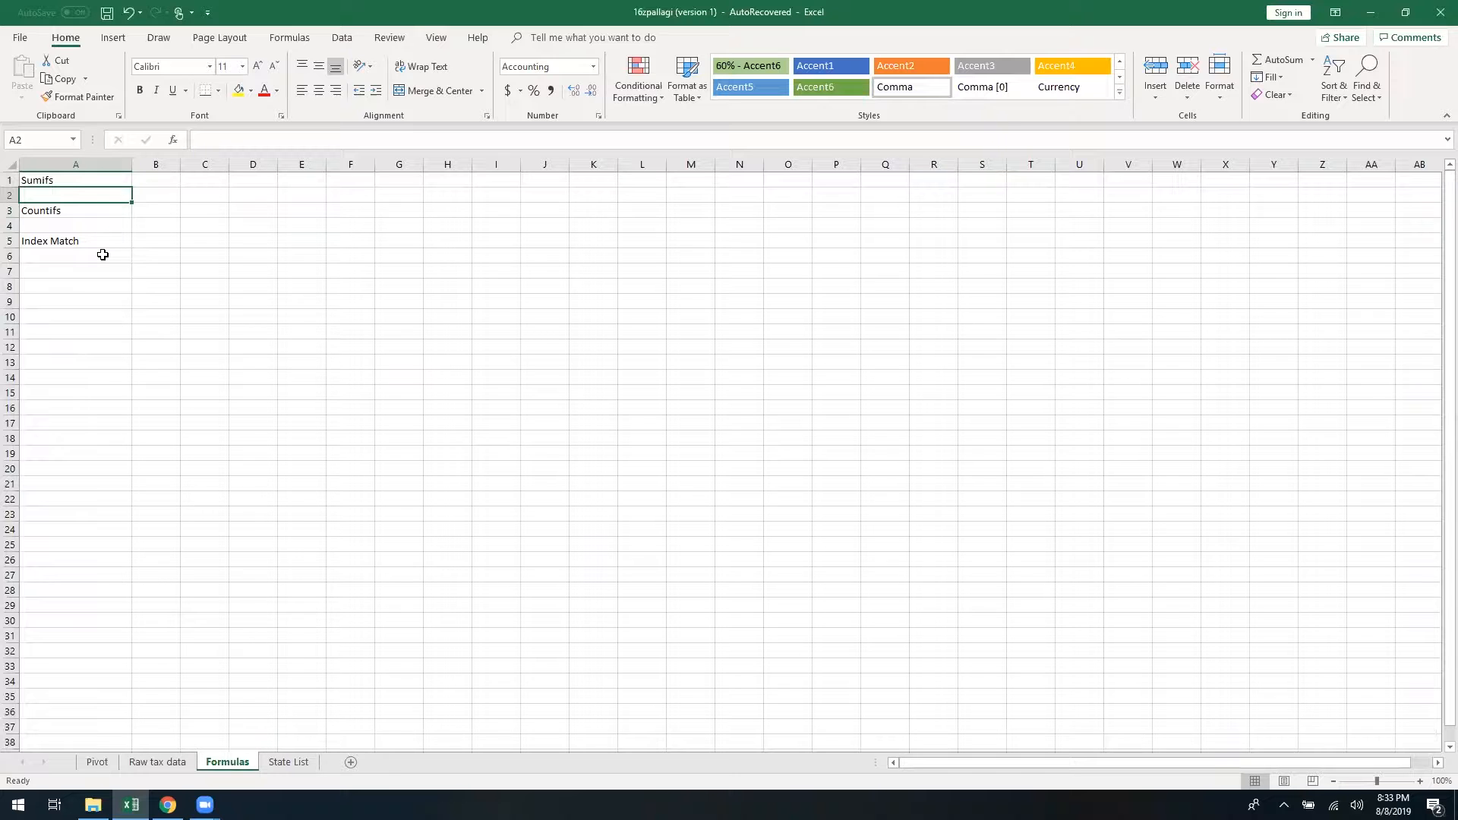
type("=sumifs")
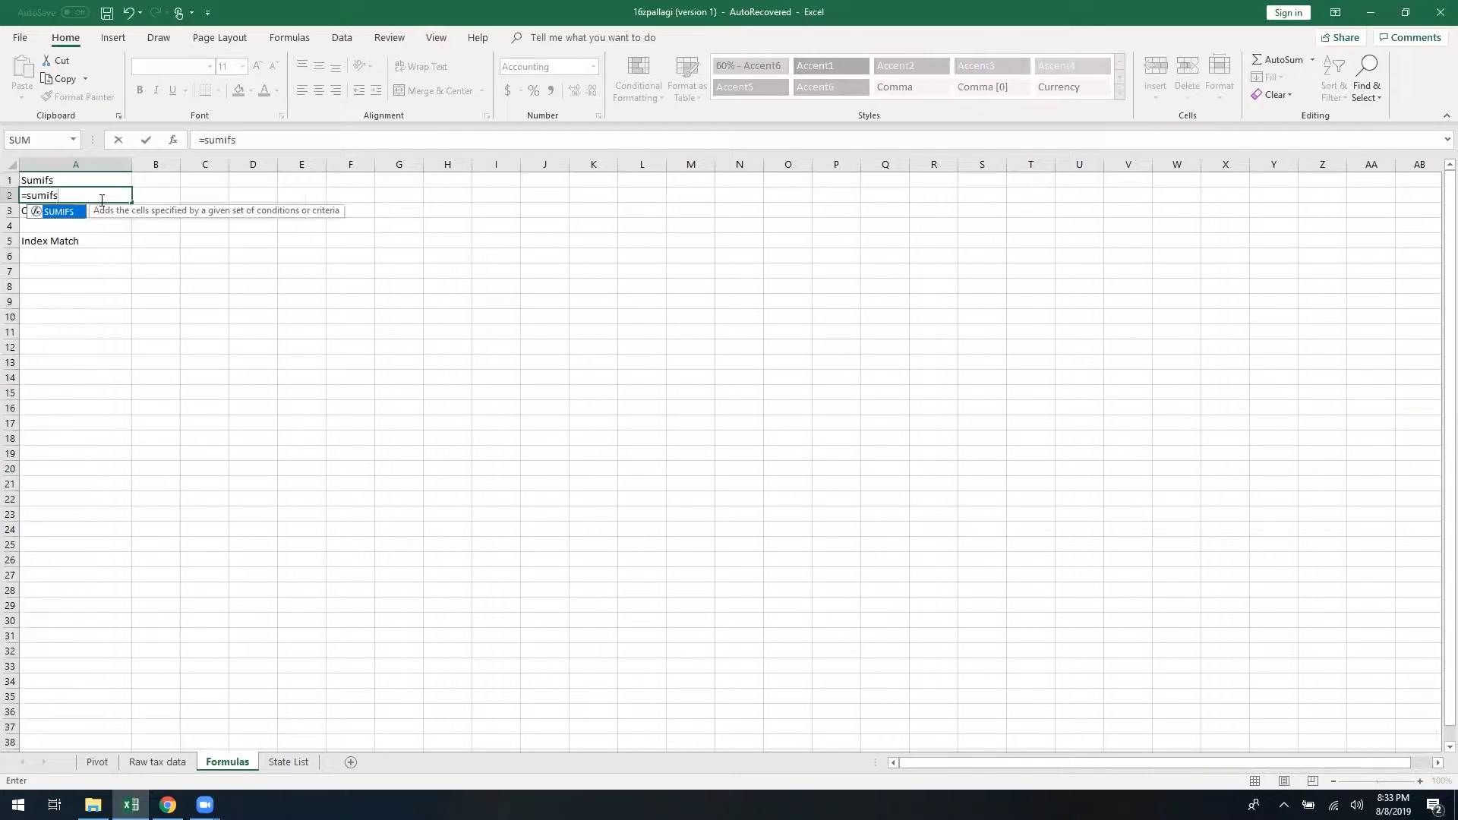
key("Tab")
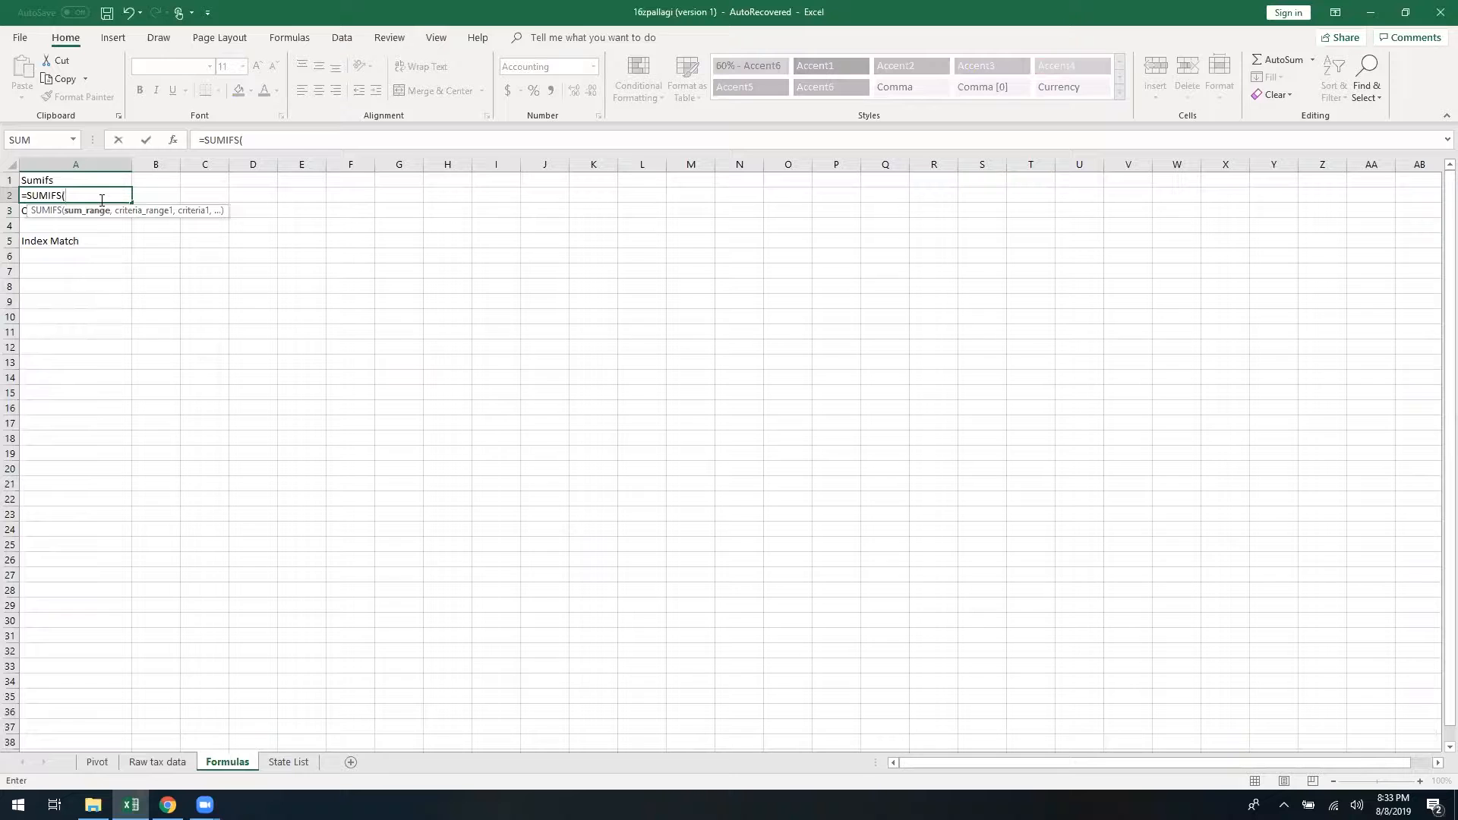
Try SUMIF in place of SUMIFS in the A2 formula, and switch back to SUMIFS
key("BackSpace")
key("BackSpace")
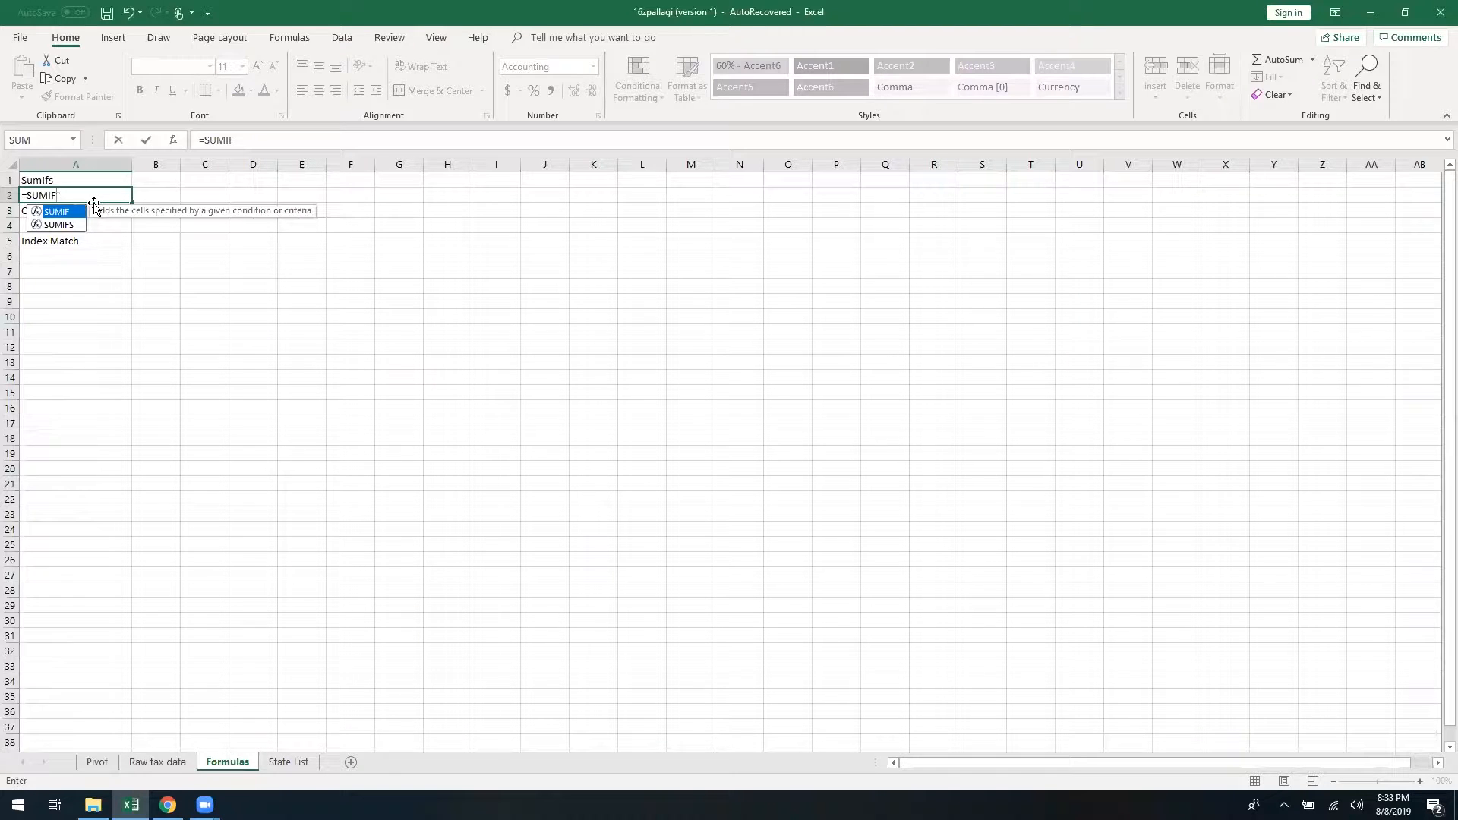
double_click(56, 213)
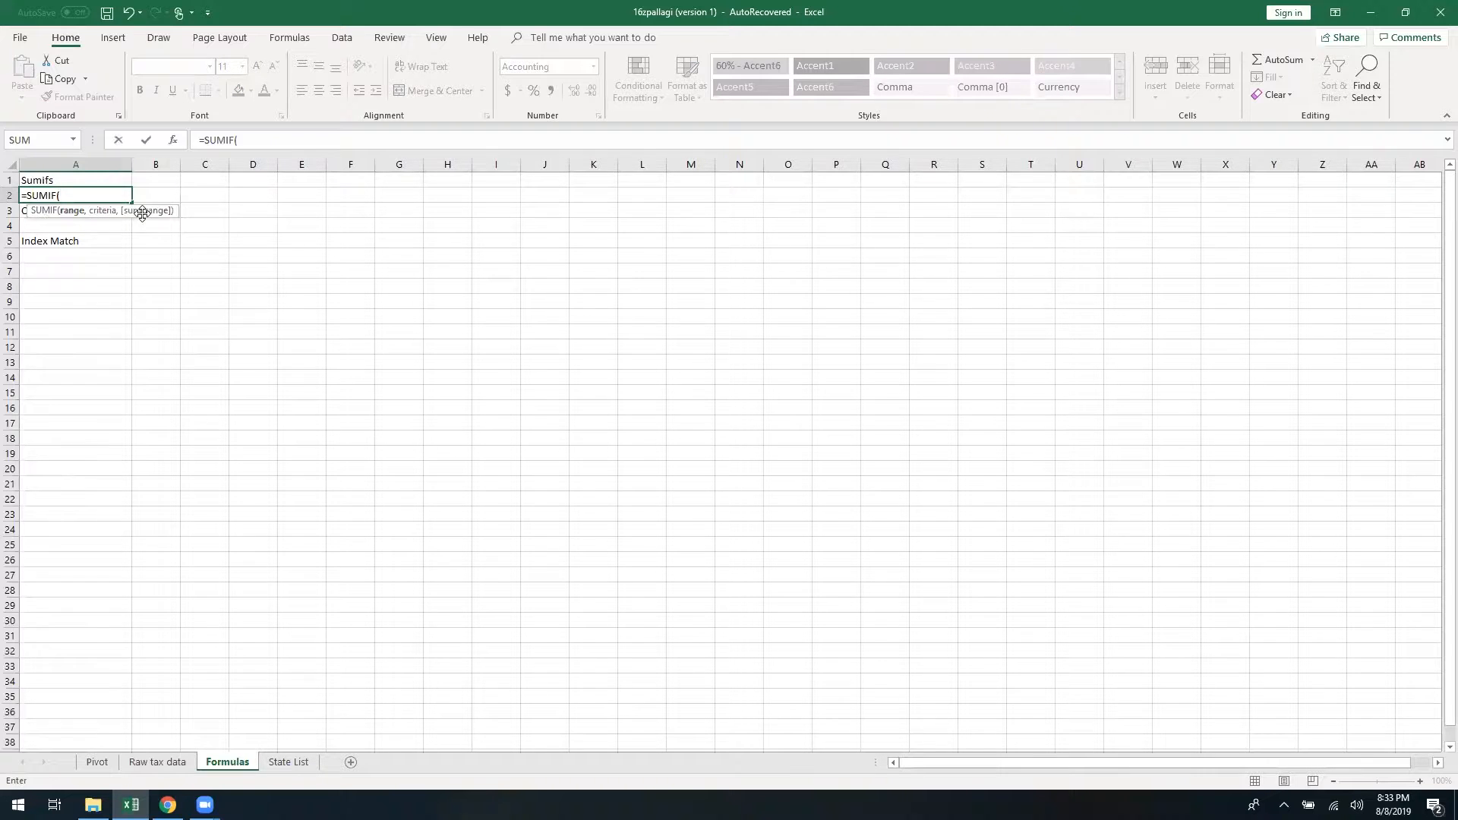
key("BackSpace")
type("s")
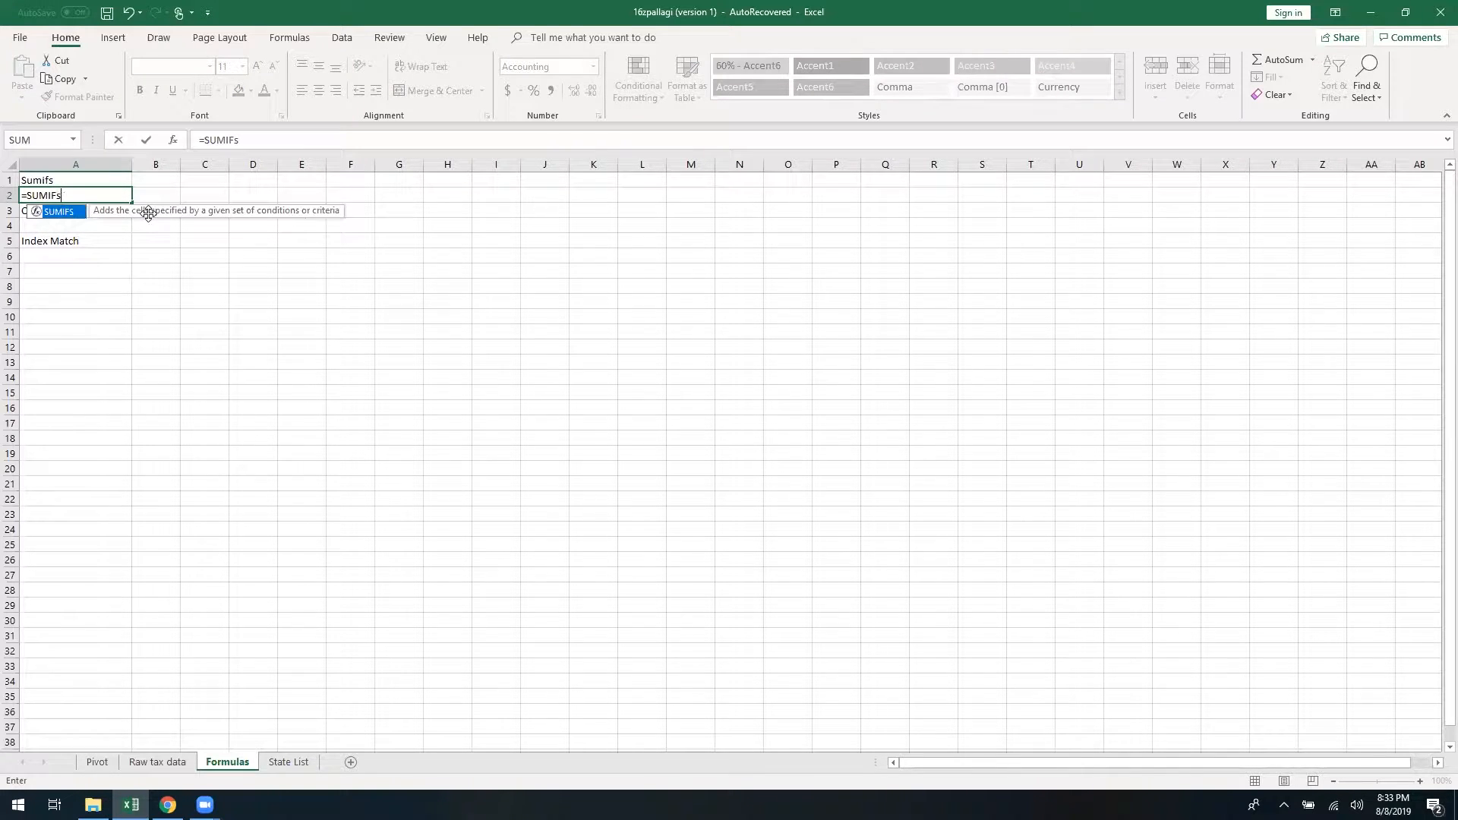
key("Tab")
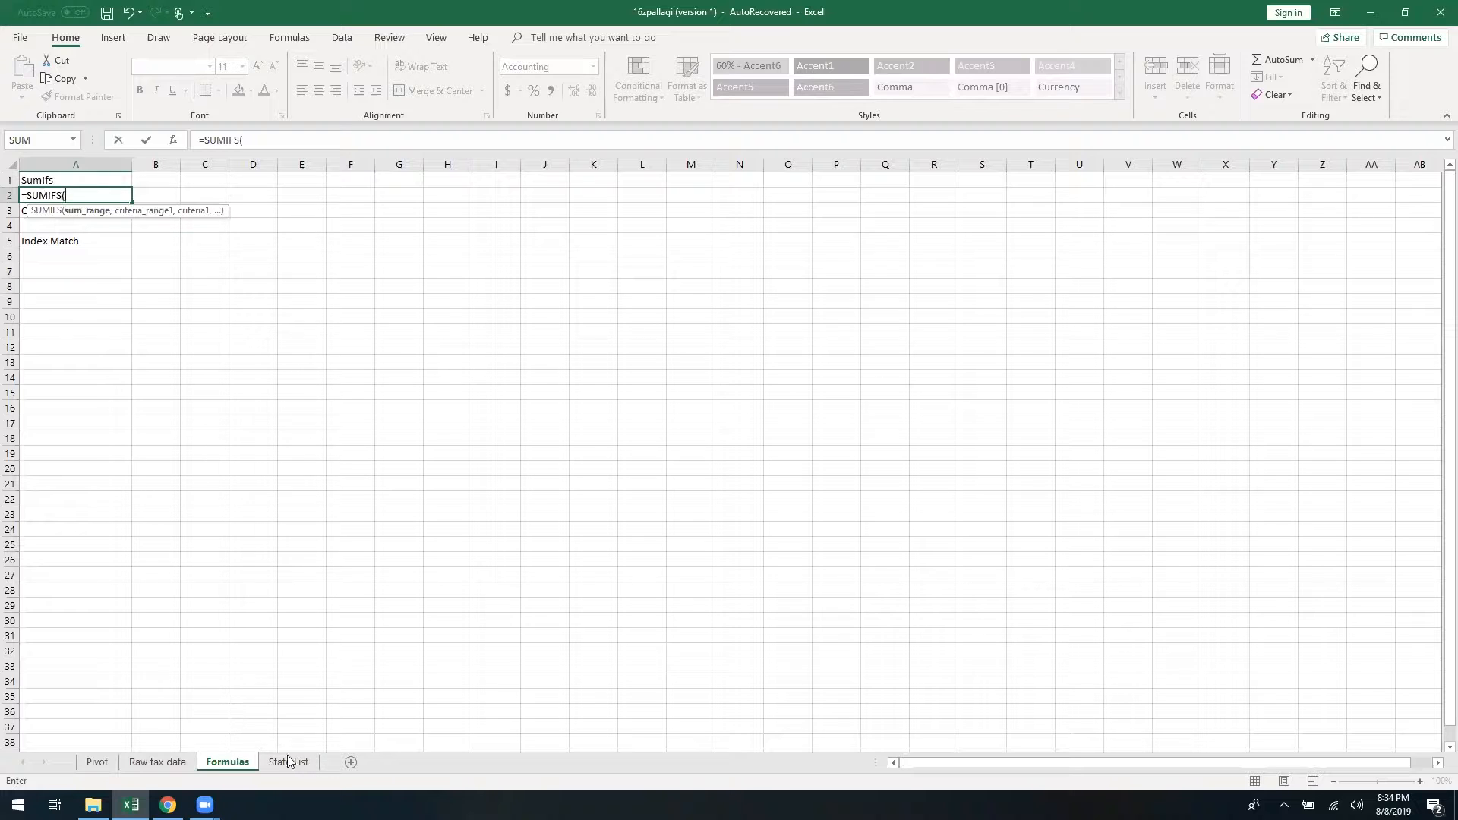
Set the SUMIFS sum range to the entire column U (A02650) of the Raw tax data sheet
left_click(173, 764)
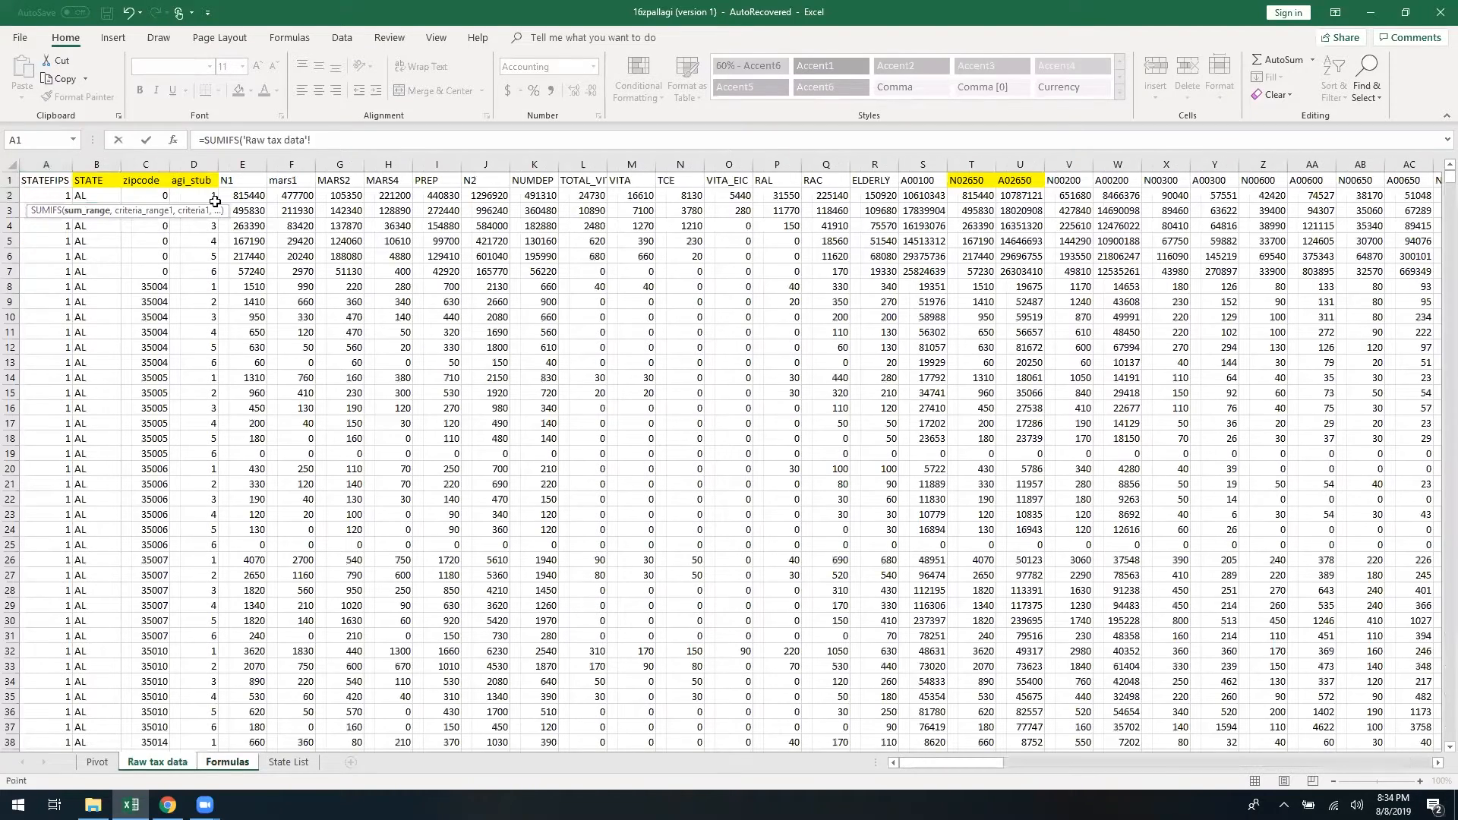
left_click(1027, 162)
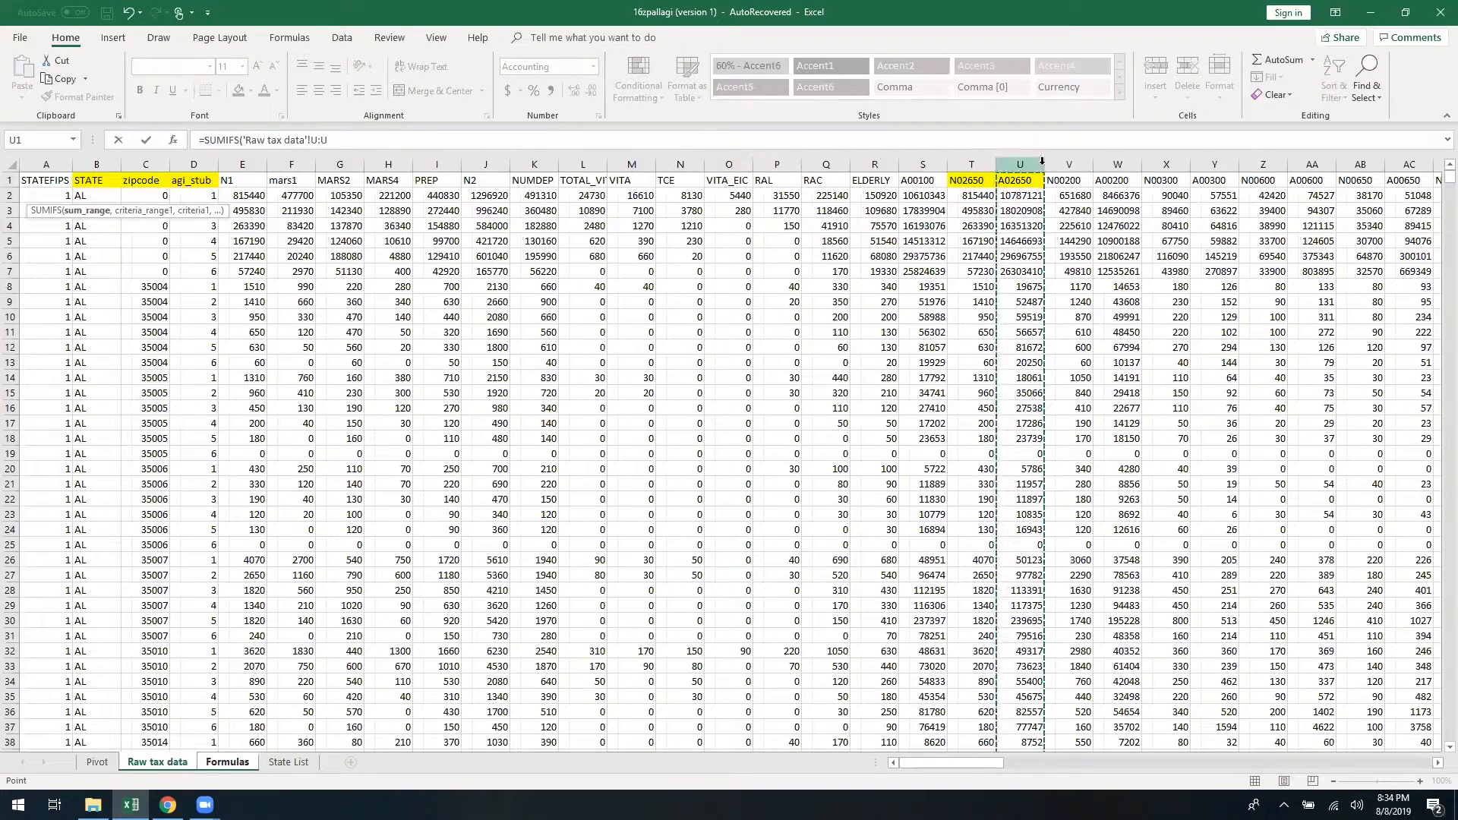
left_click(1027, 182)
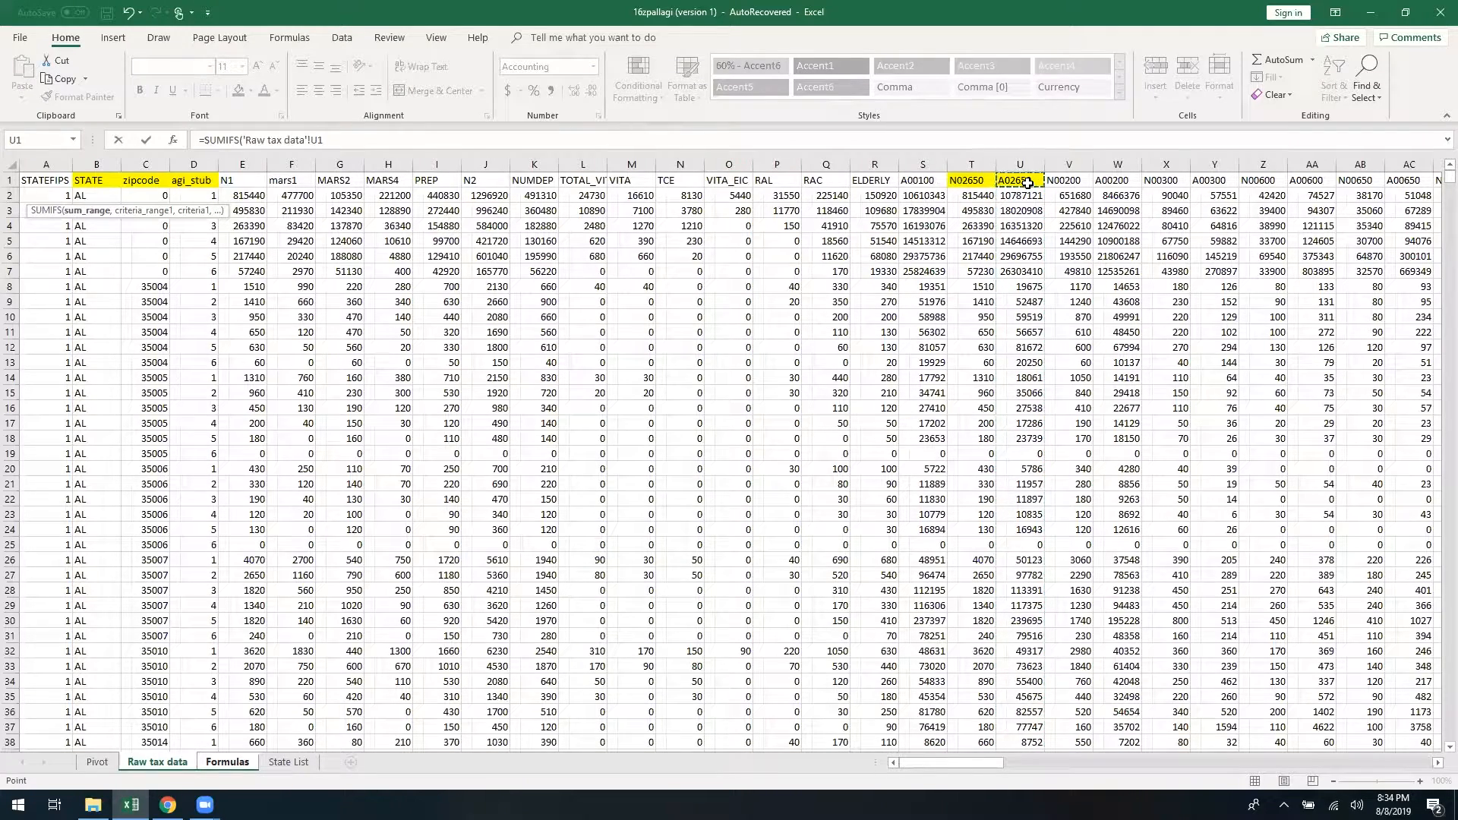
key("ctrl+shift+Down")
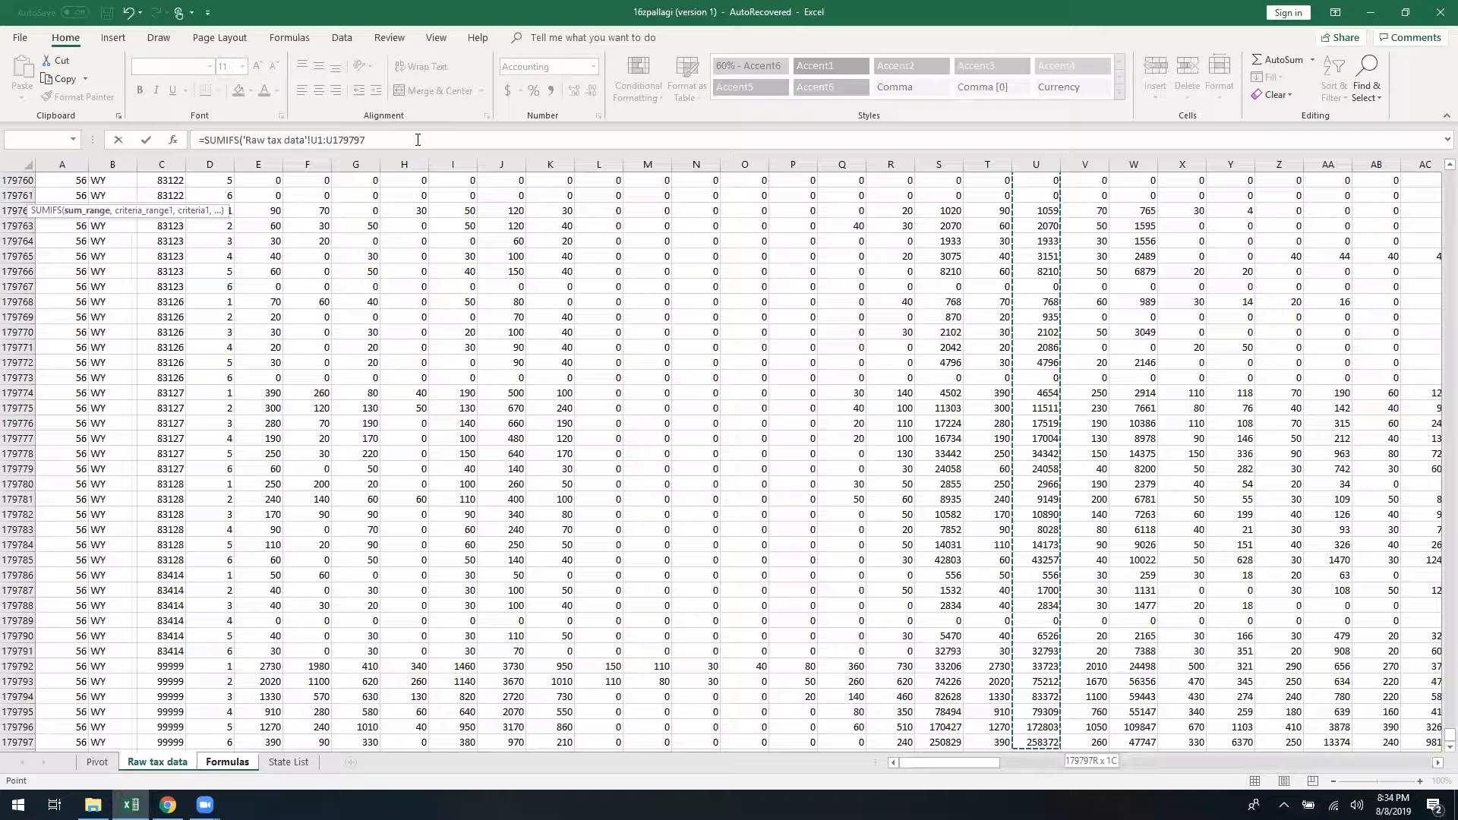
left_click(1039, 163)
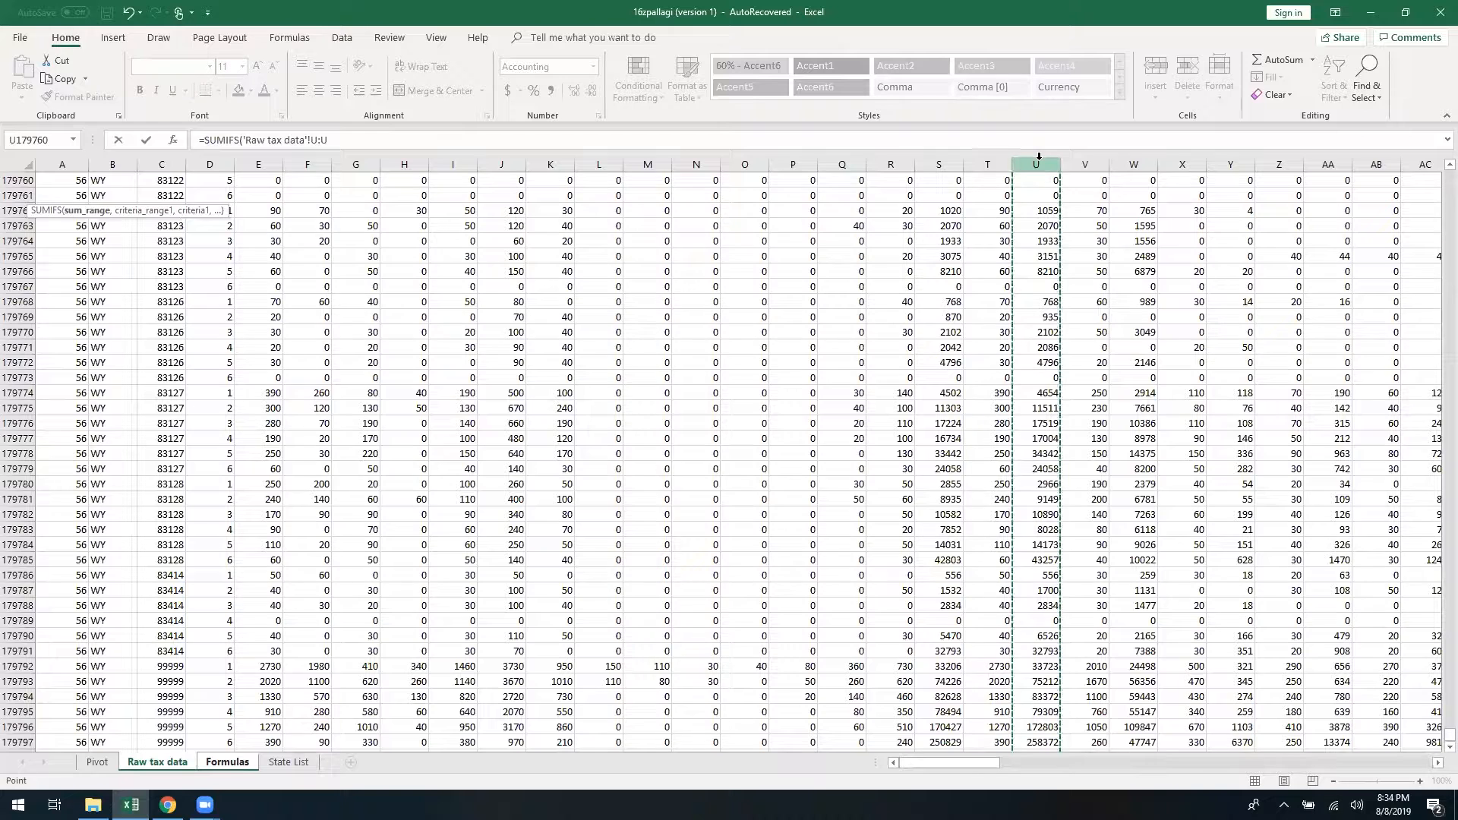
left_click(859, 139)
type(",")
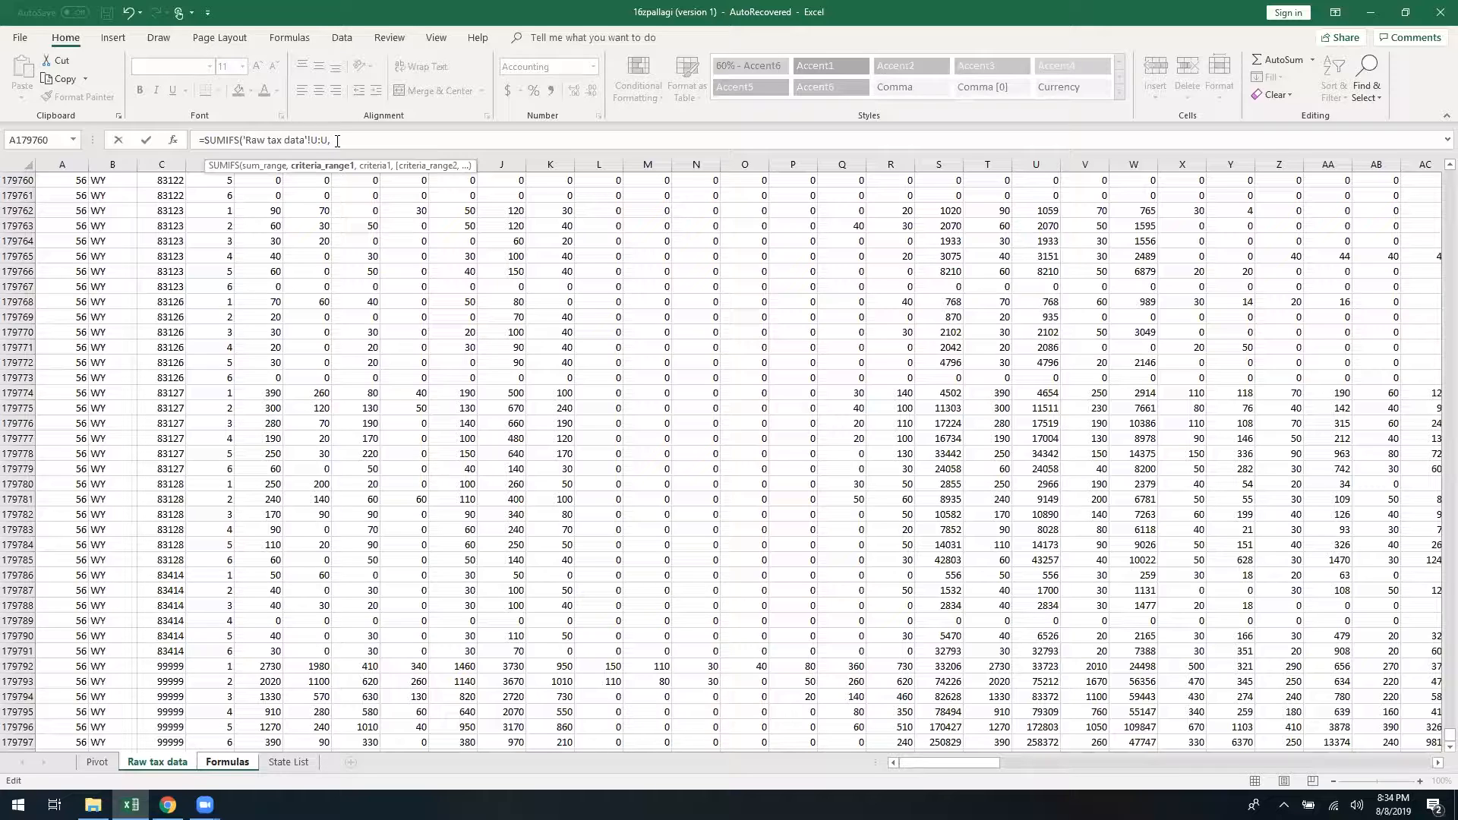
Complete the SUMIFS formula with Raw tax data column B (STATE) as the criteria range and "MI" as the criterion
scroll(137, 228, "up", 20)
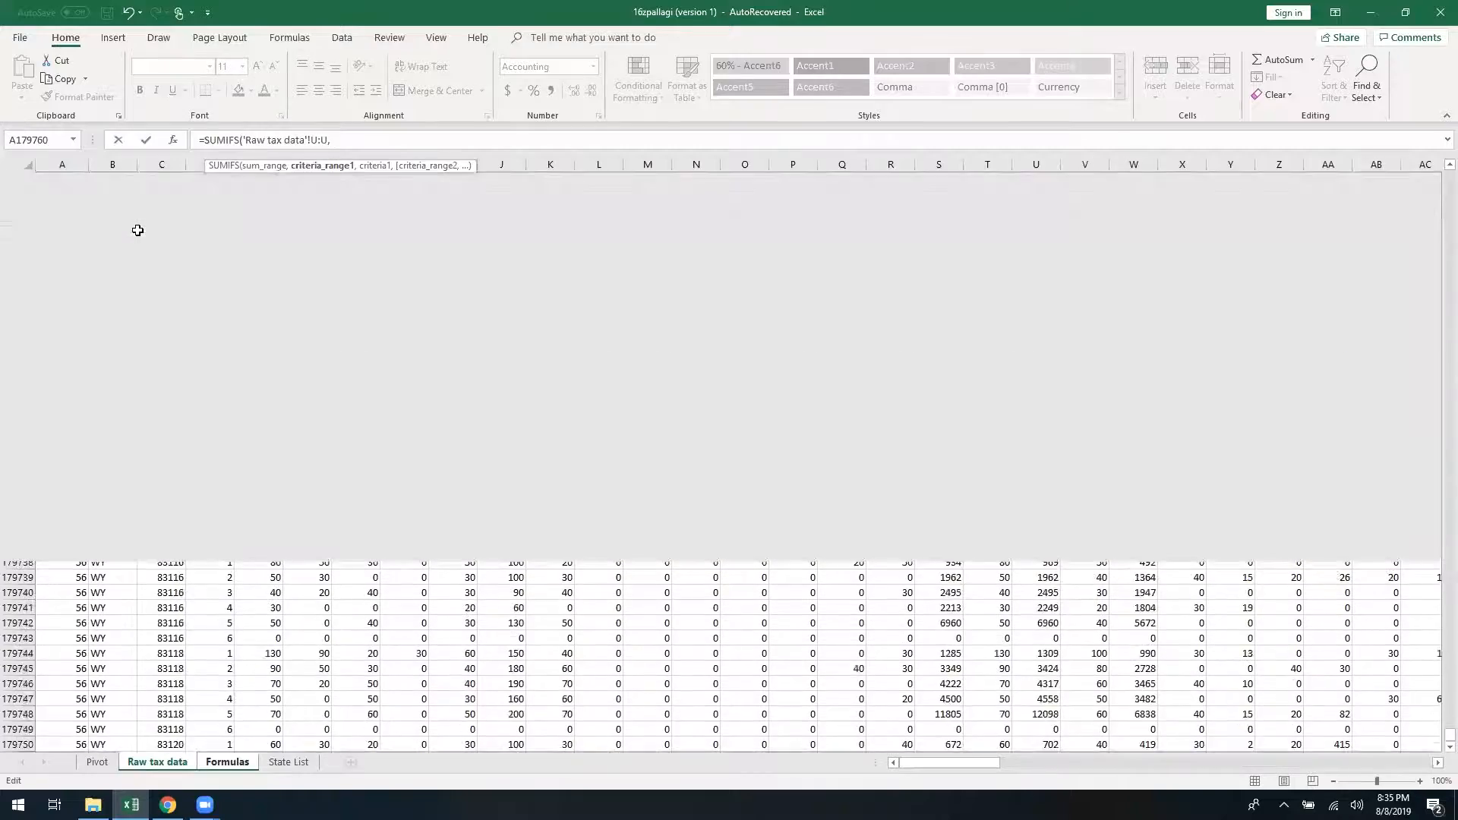
scroll(980, 389, "up", 2)
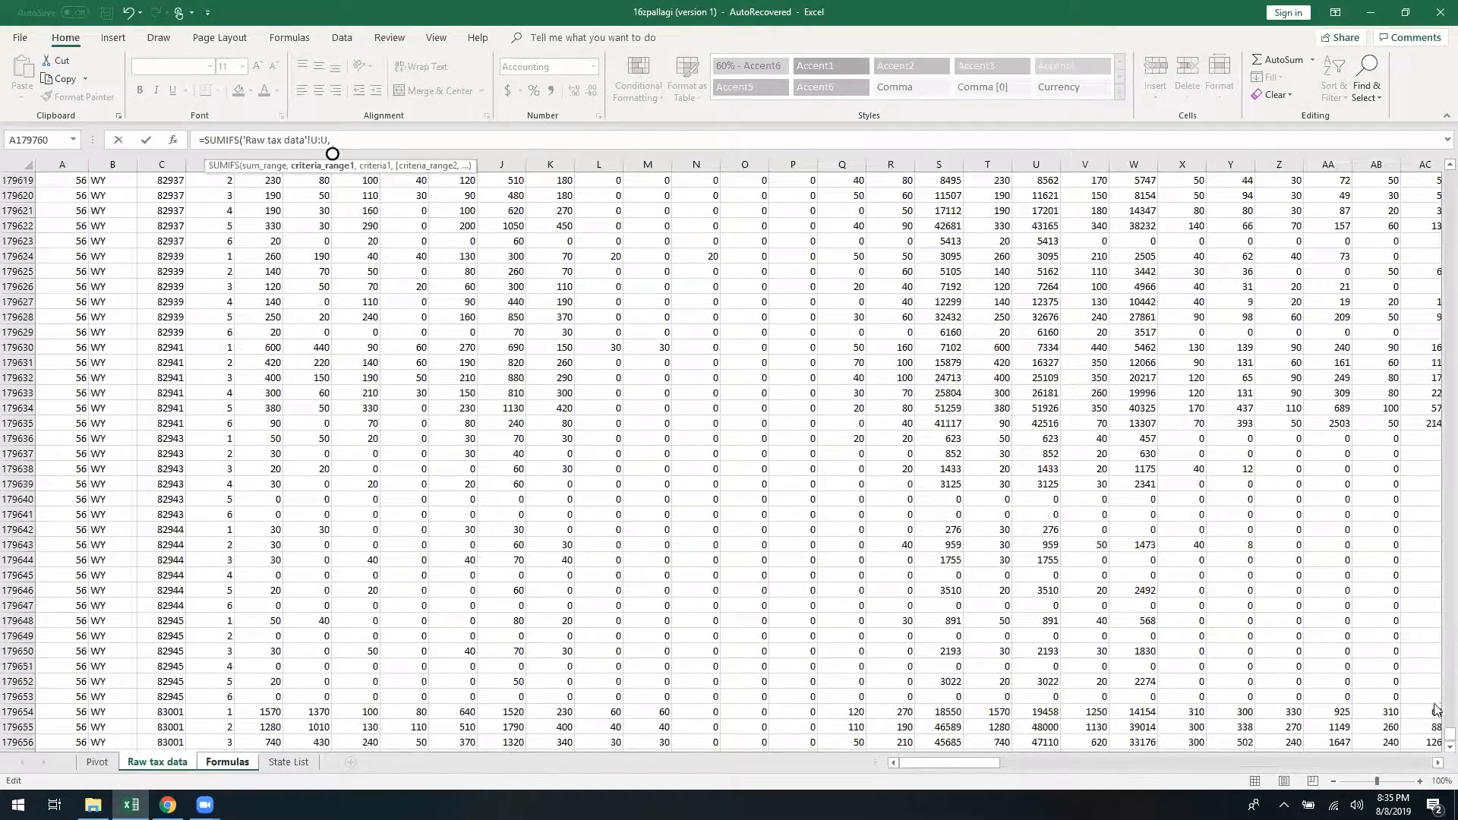
left_click_drag(1450, 735, 1419, 169)
left_click(96, 164)
type(", \"MI")
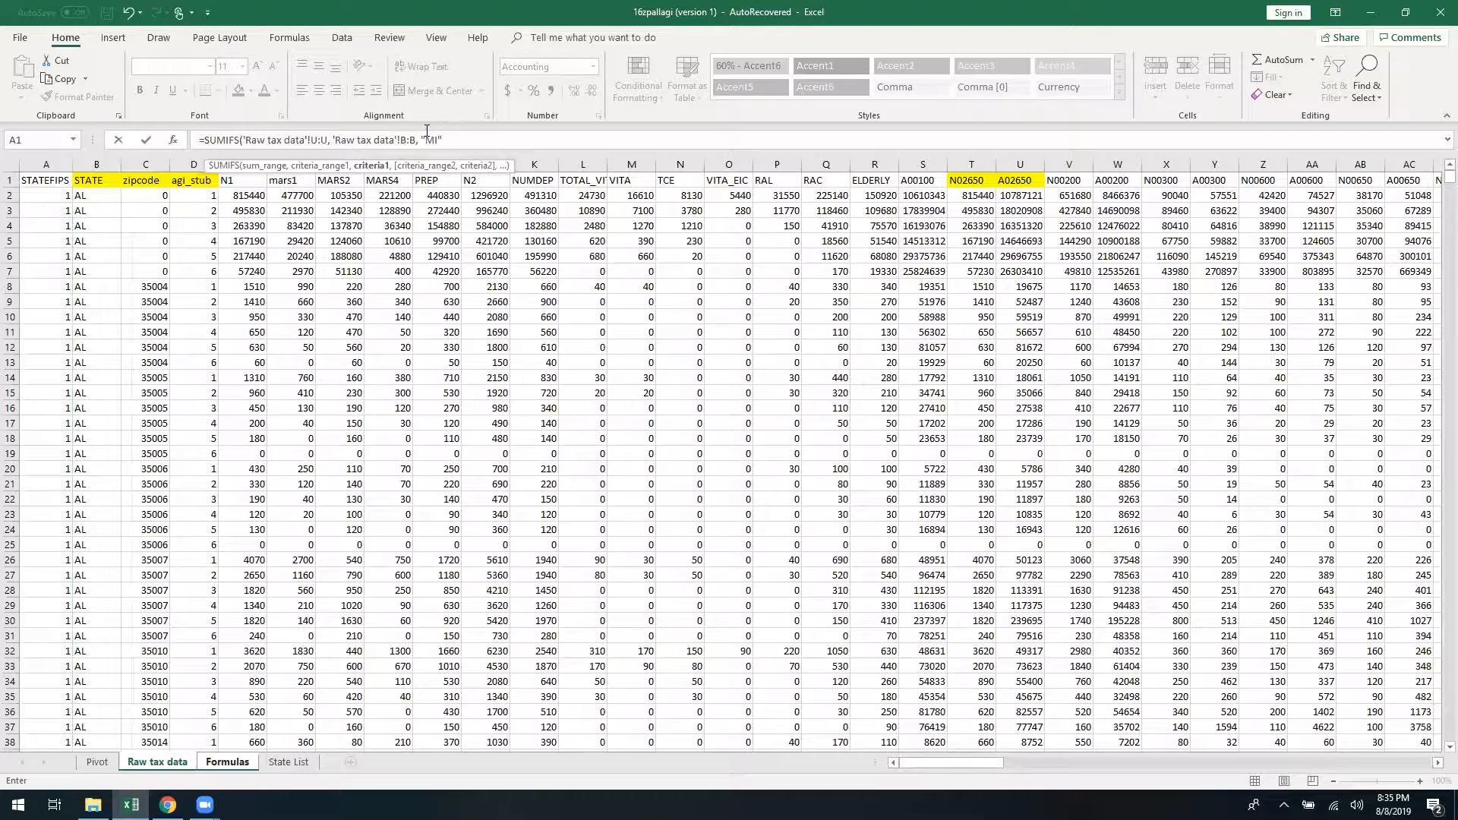
type(")")
key("Return")
Multiply the SUMIFS formula in cell A2 by 1000
left_click(83, 189)
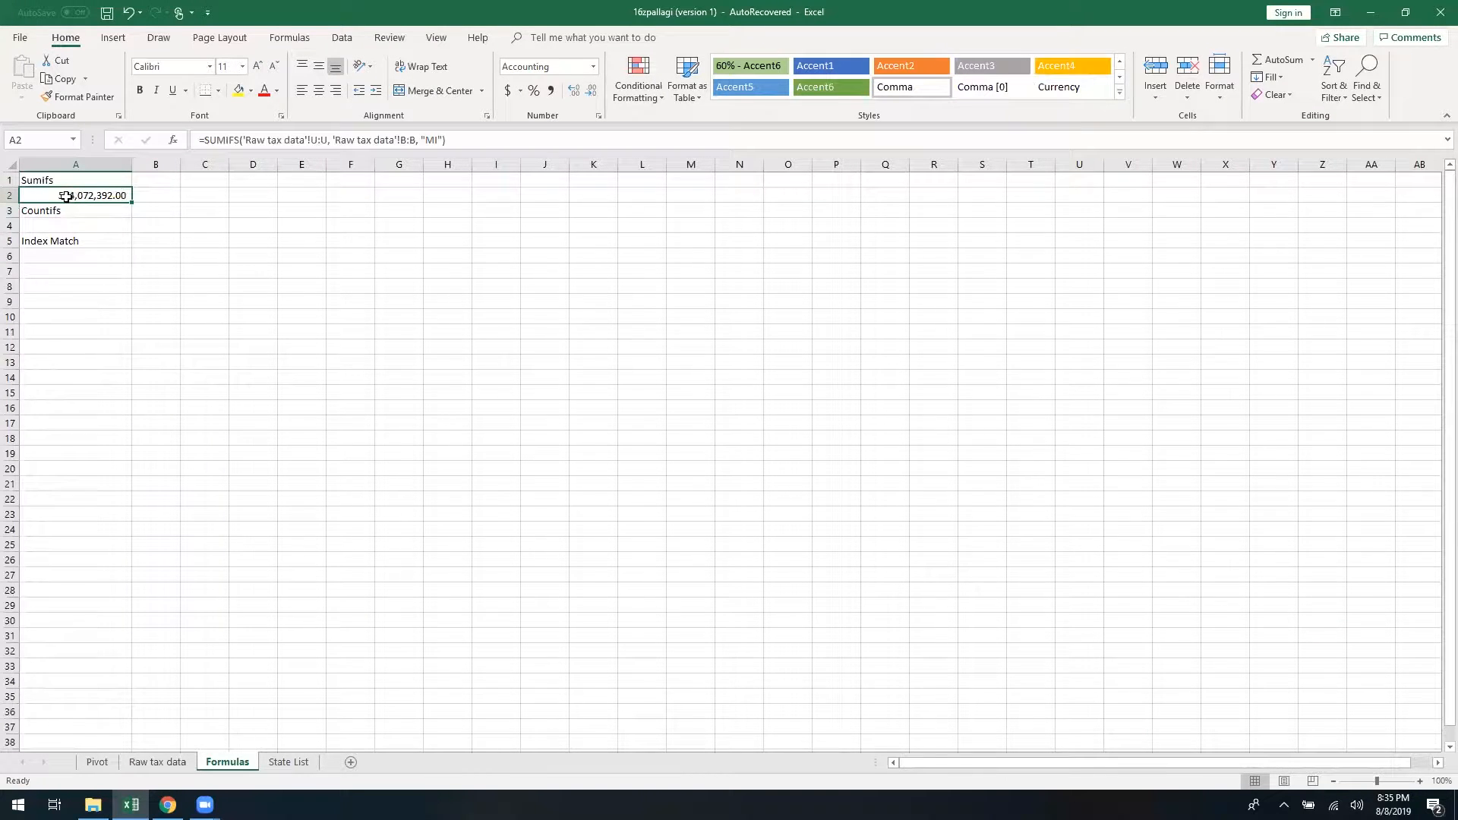
left_click(479, 143)
type("*")
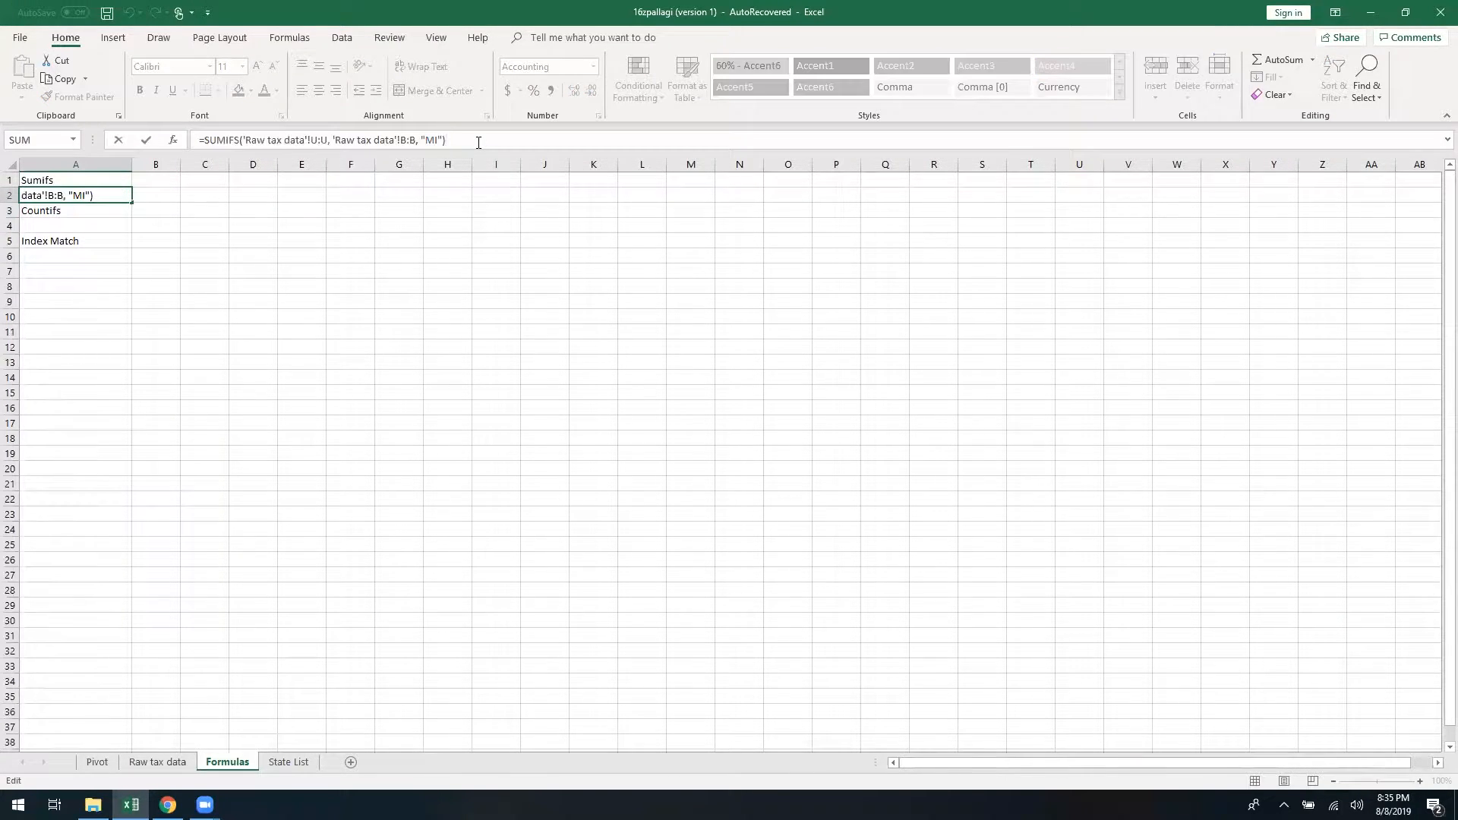
type("`000")
key("BackSpace")
key("BackSpace")
key("BackSpace")
type("000")
key("Return")
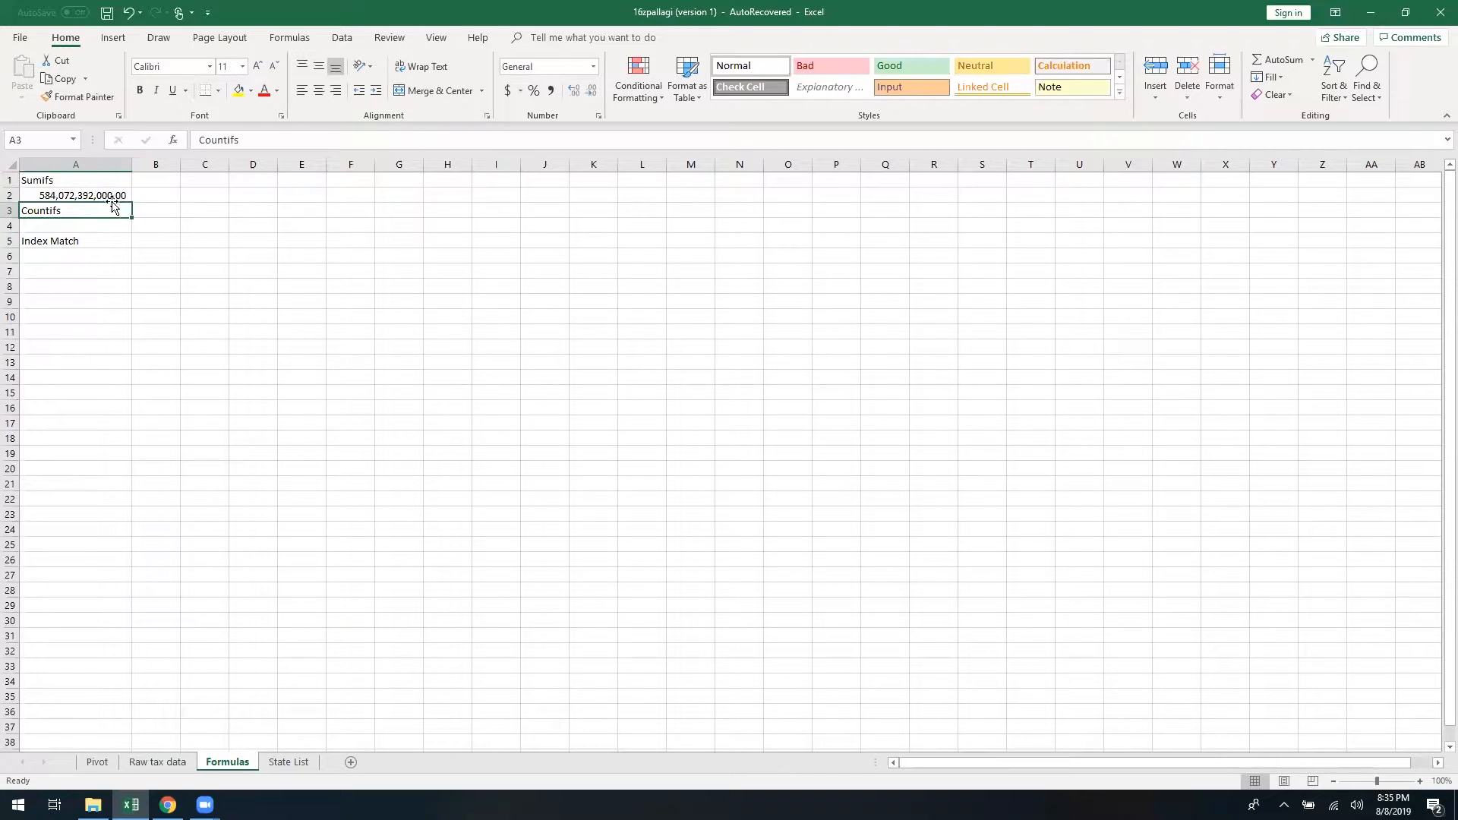
left_click(102, 197)
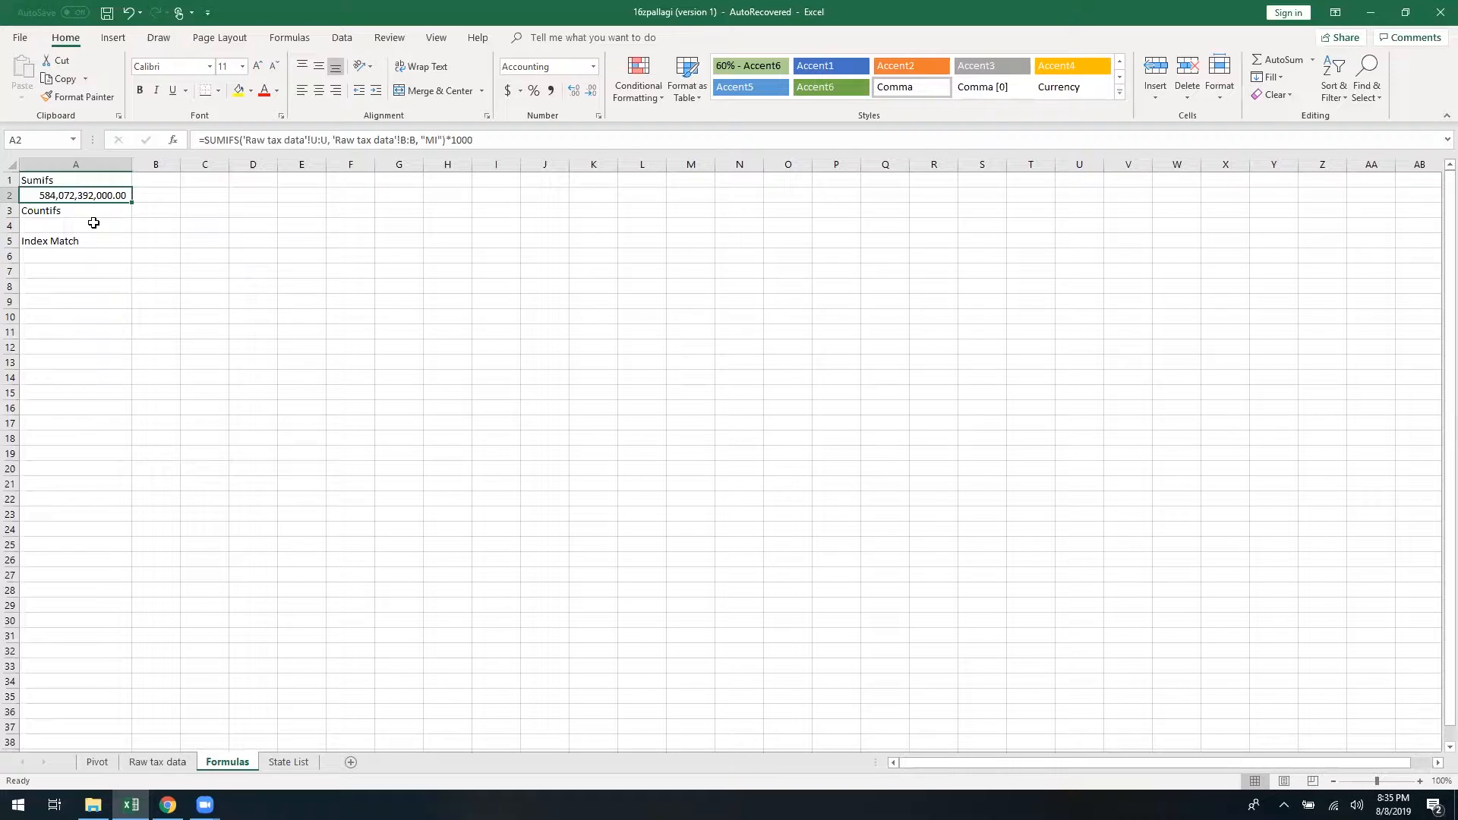
Enter a COUNTIFS formula in cell A4 counting the "AL" entries in column B of the Raw tax data sheet
left_click(94, 222)
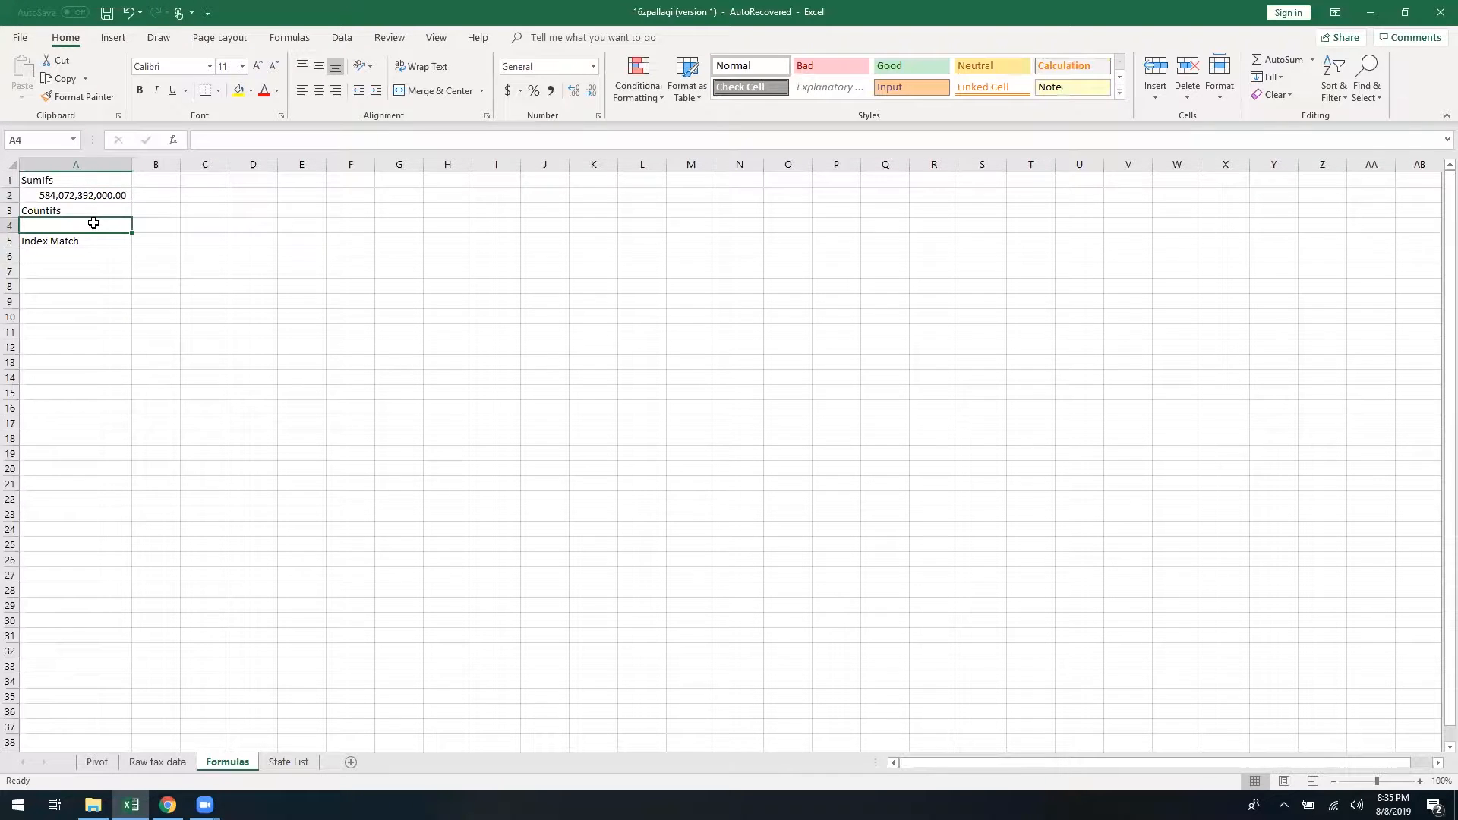
type("=countifs")
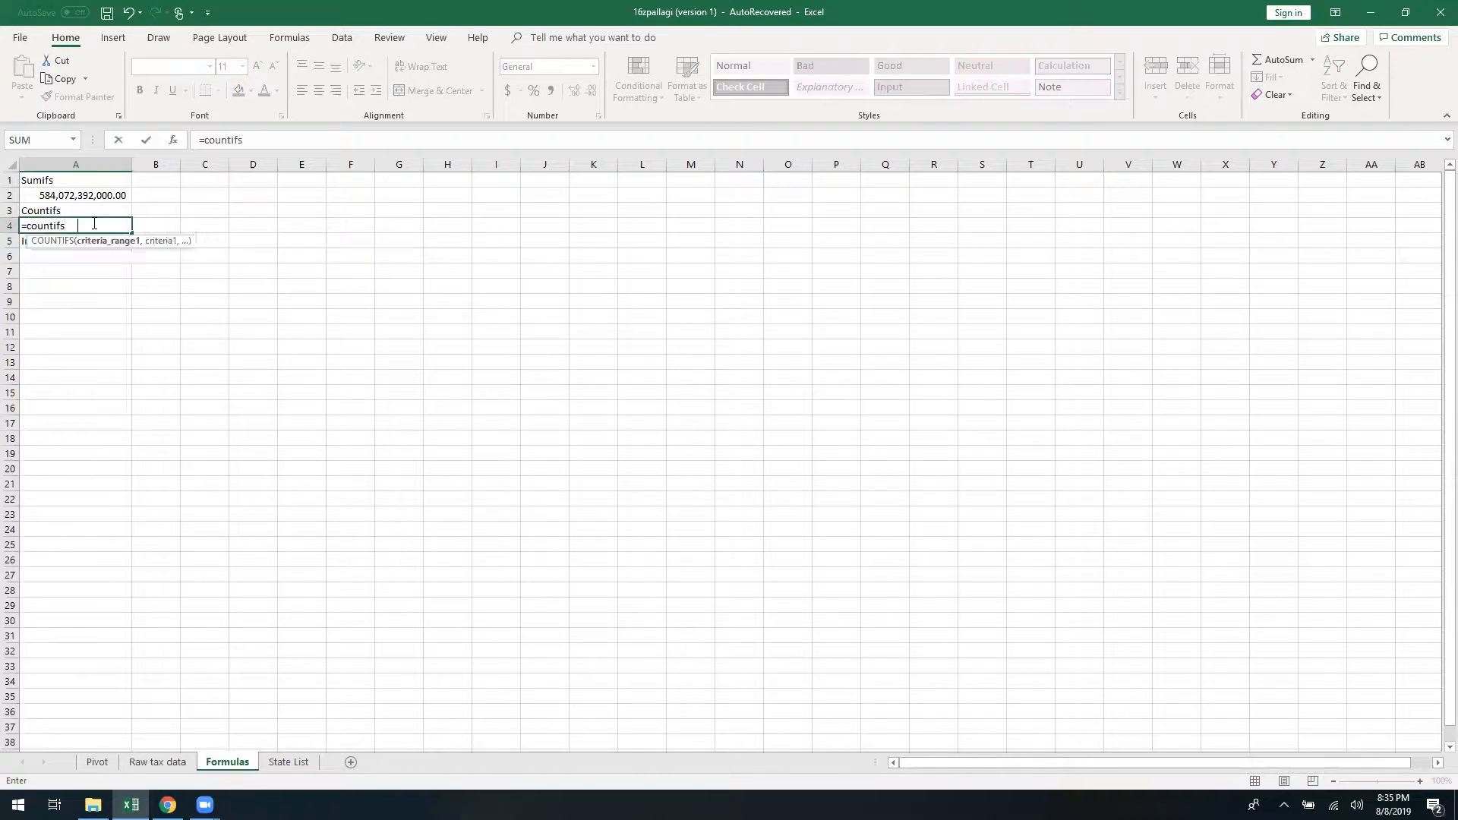
key("Tab")
left_click(157, 762)
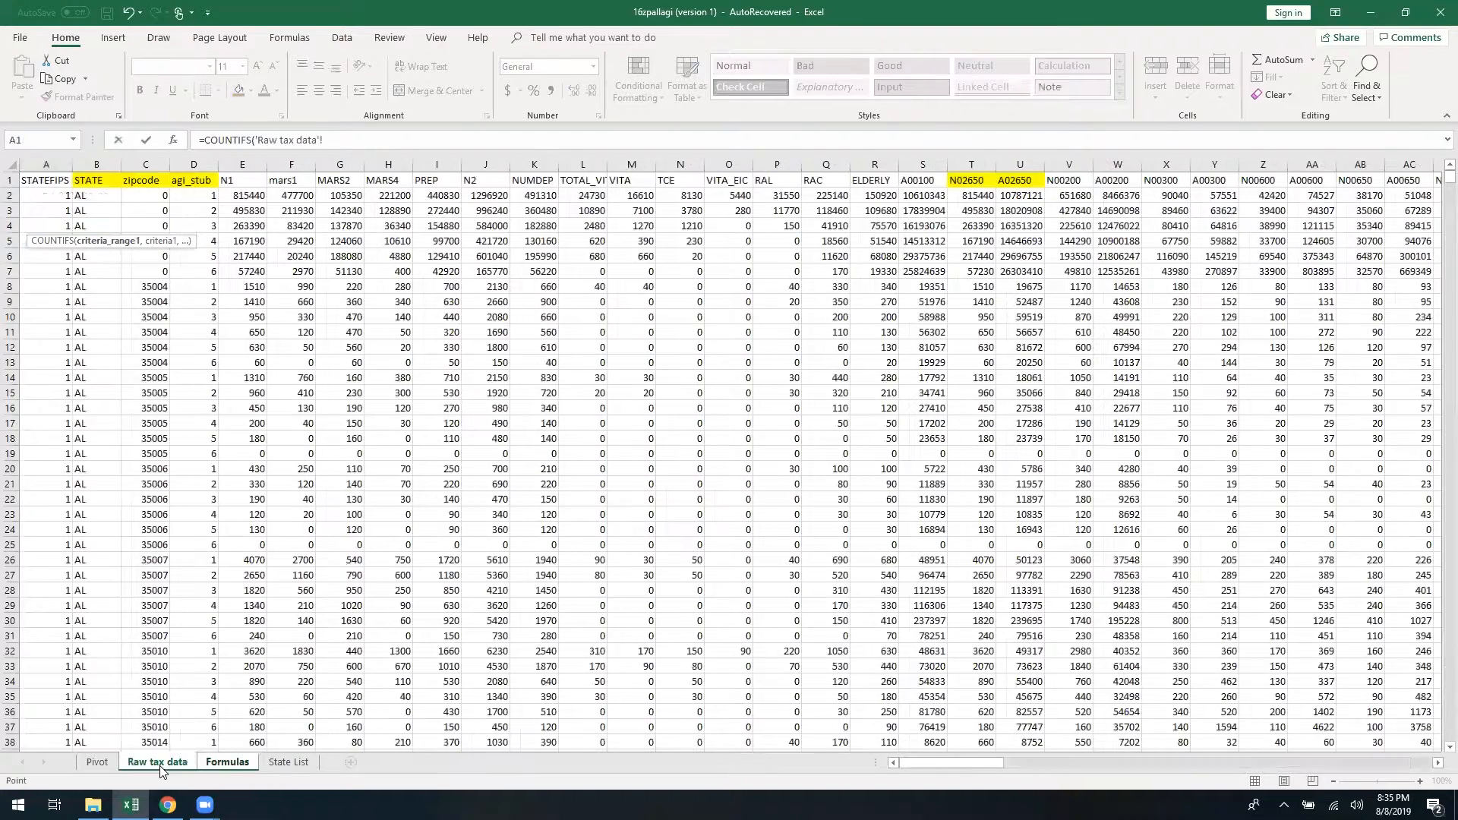
left_click(99, 158)
left_click(390, 137)
type(",\"AL\")")
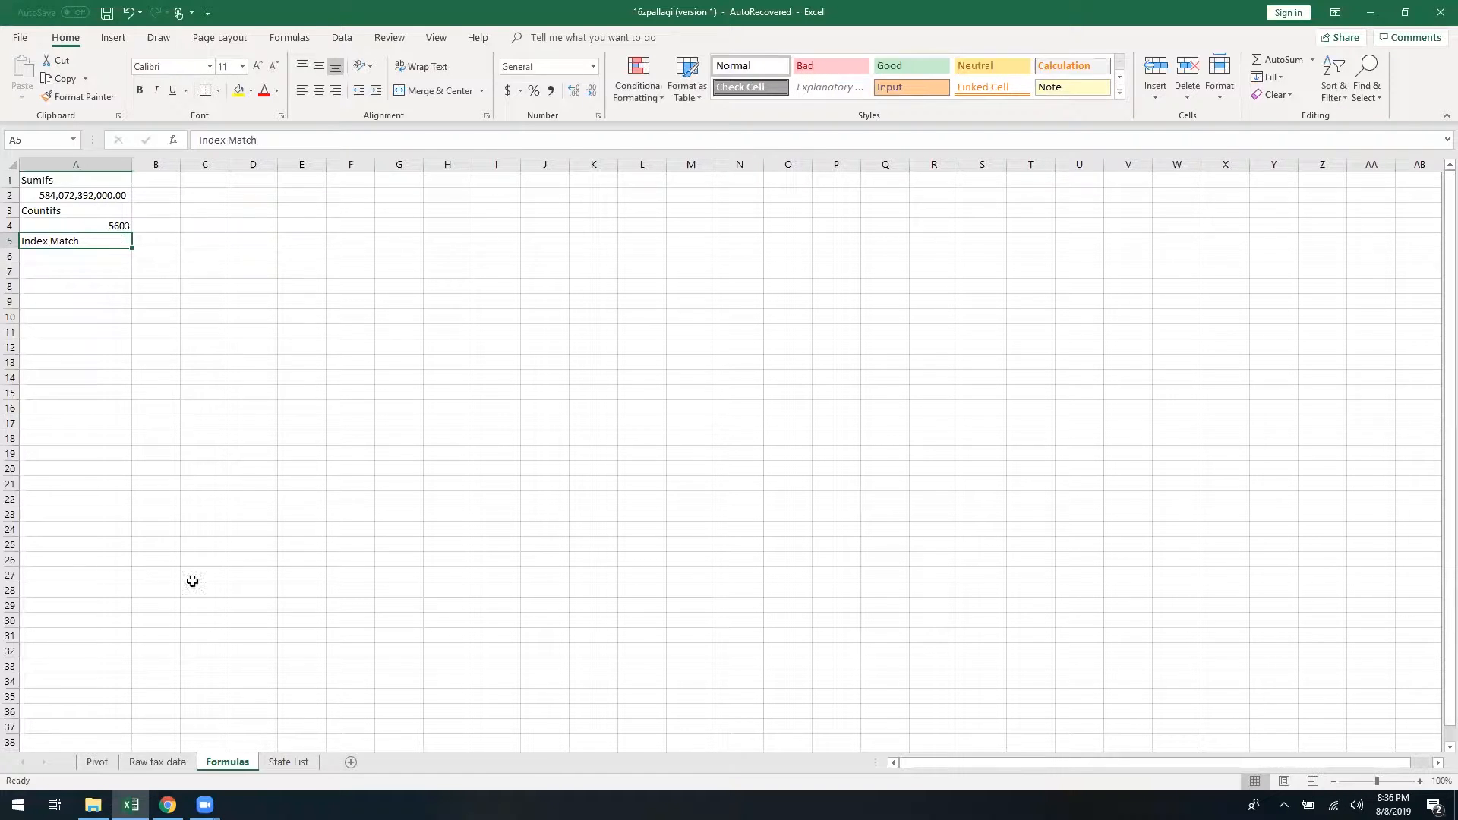
Turn on filters for the header row of the Raw tax data sheet
left_click(289, 762)
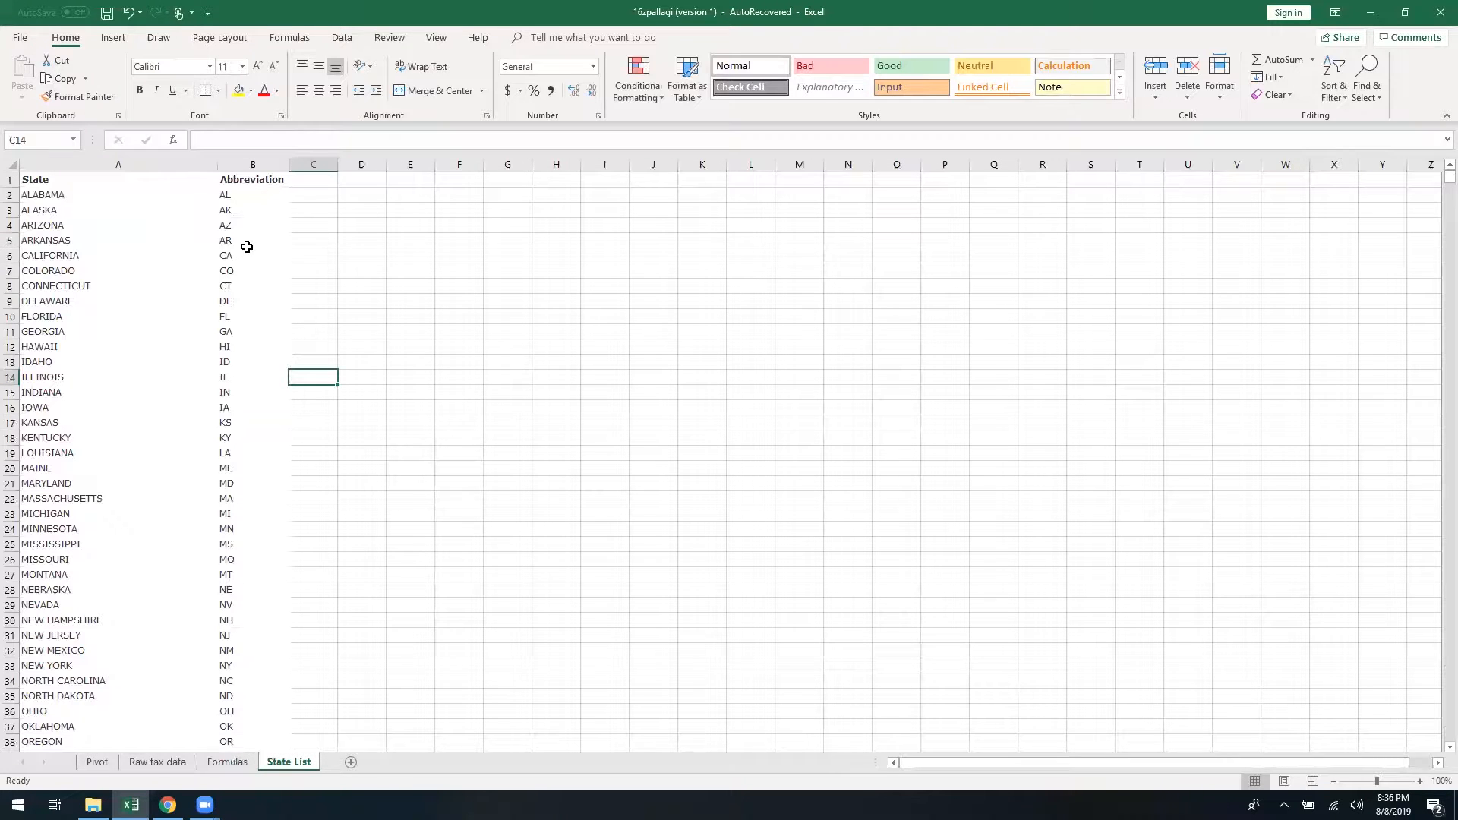
left_click(158, 761)
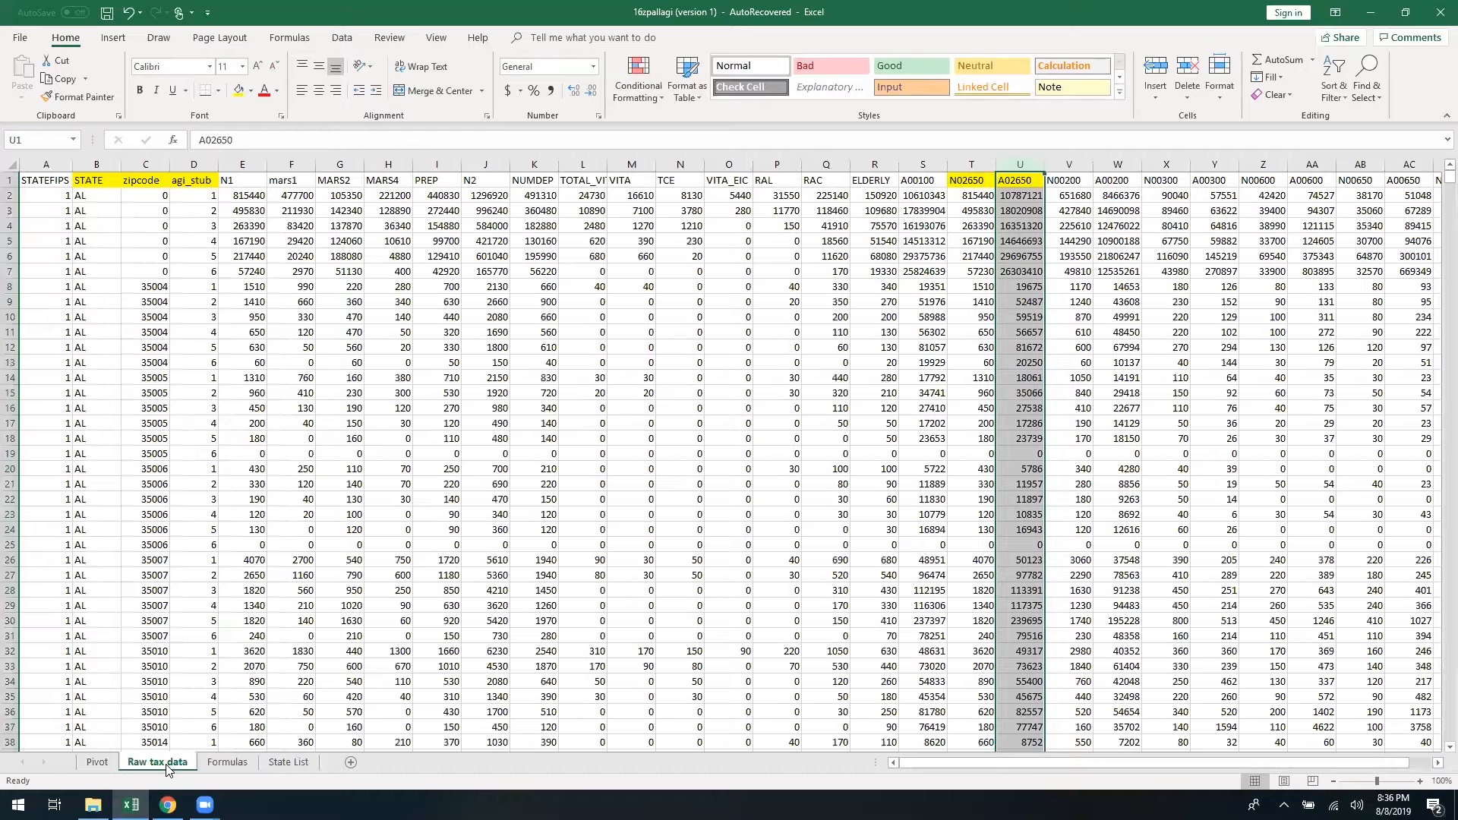
left_click(210, 179)
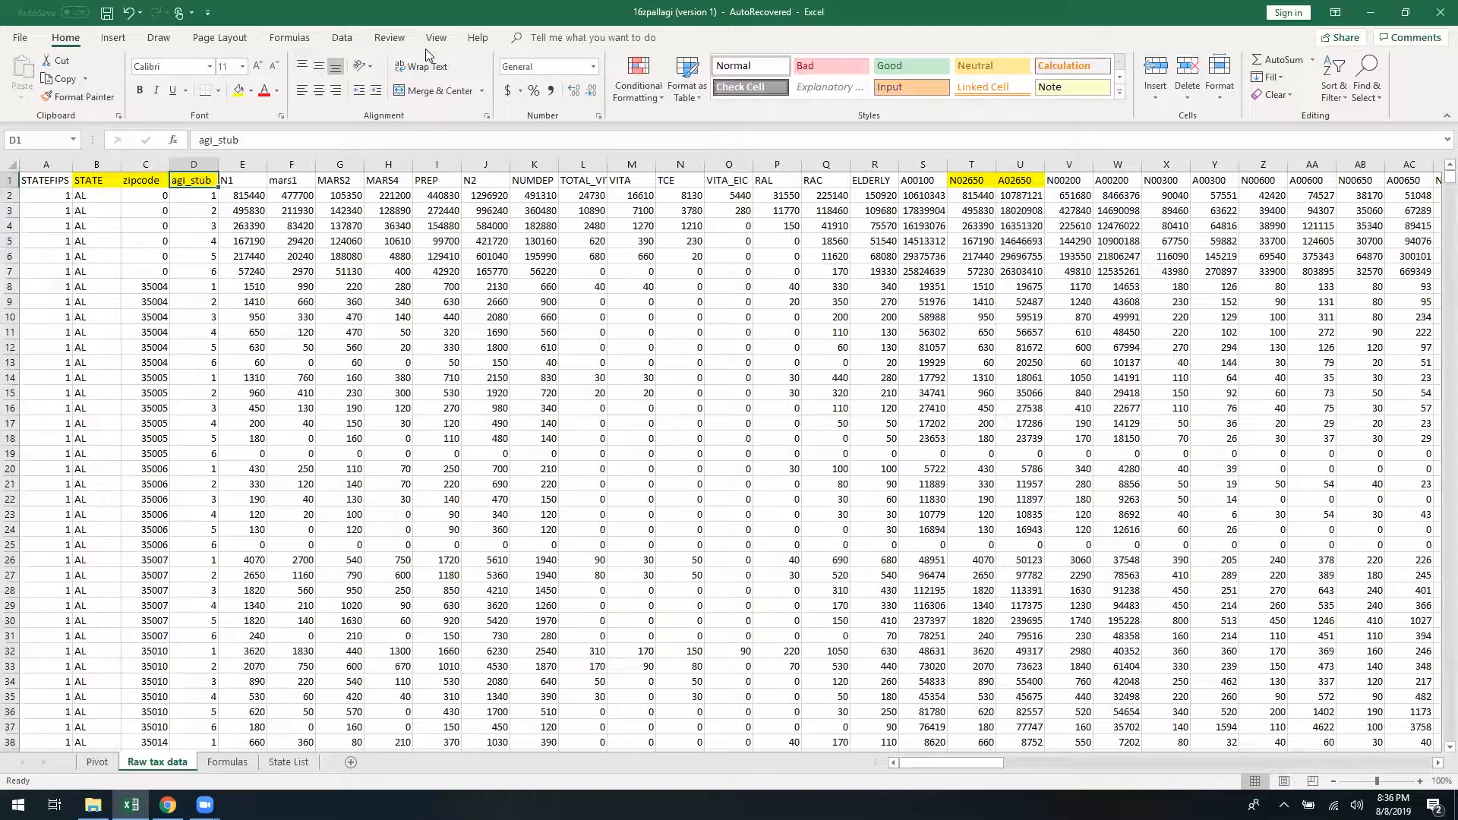
left_click(343, 38)
left_click(502, 76)
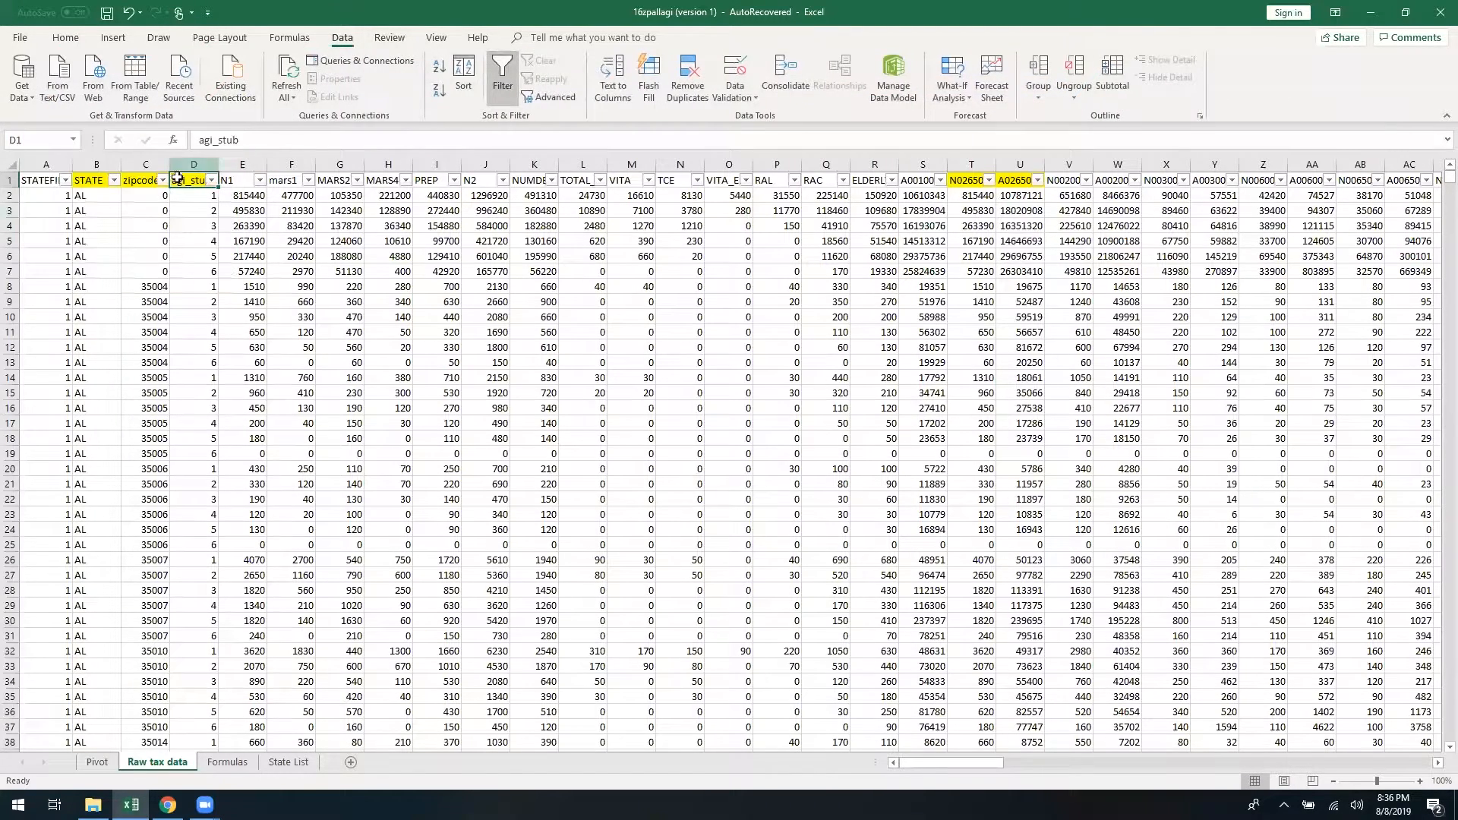
Filter the STATE column of the Raw tax data sheet to show only the MI rows
left_click(114, 180)
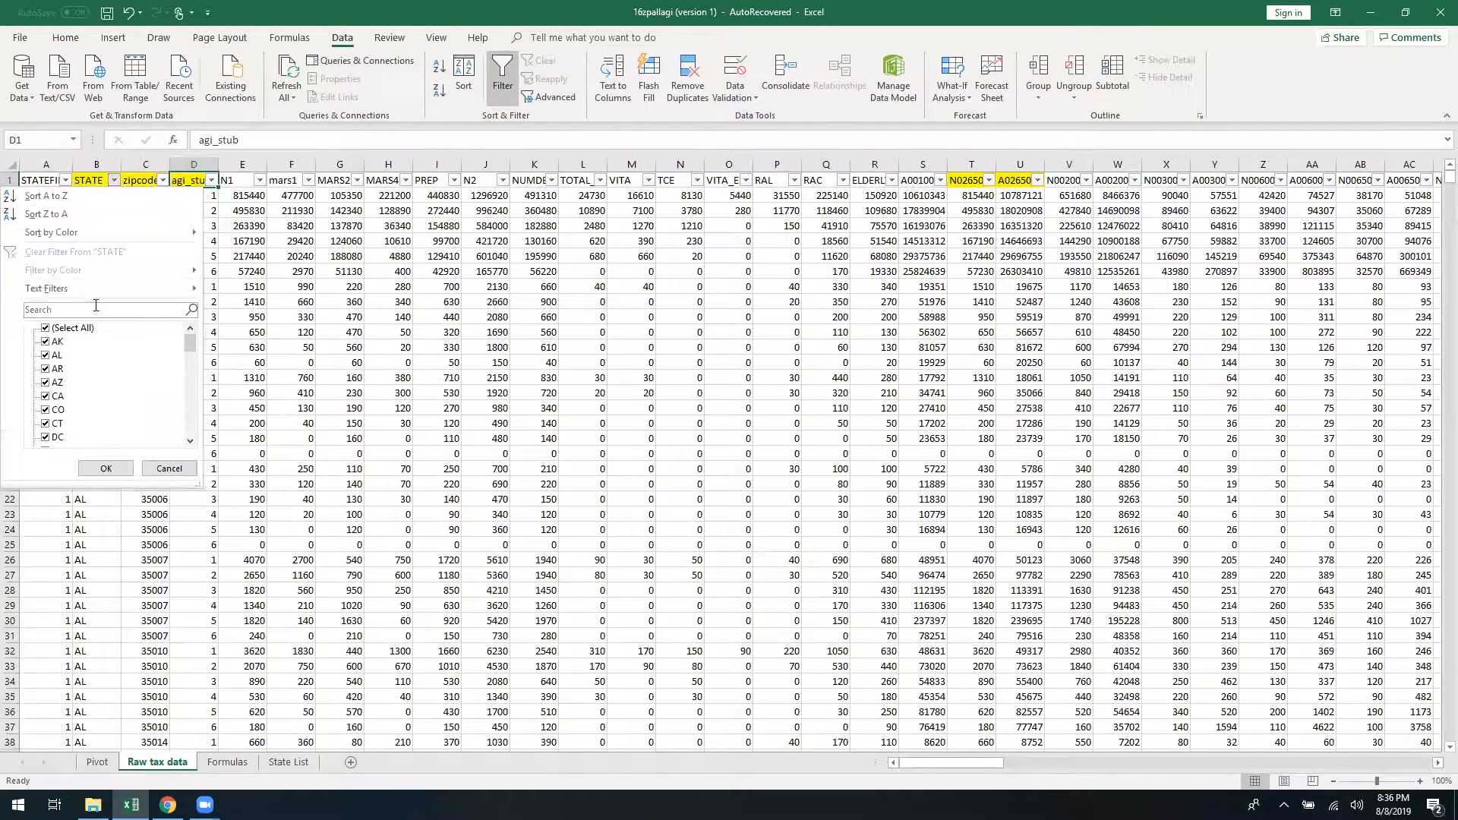
type("mi")
key("Return")
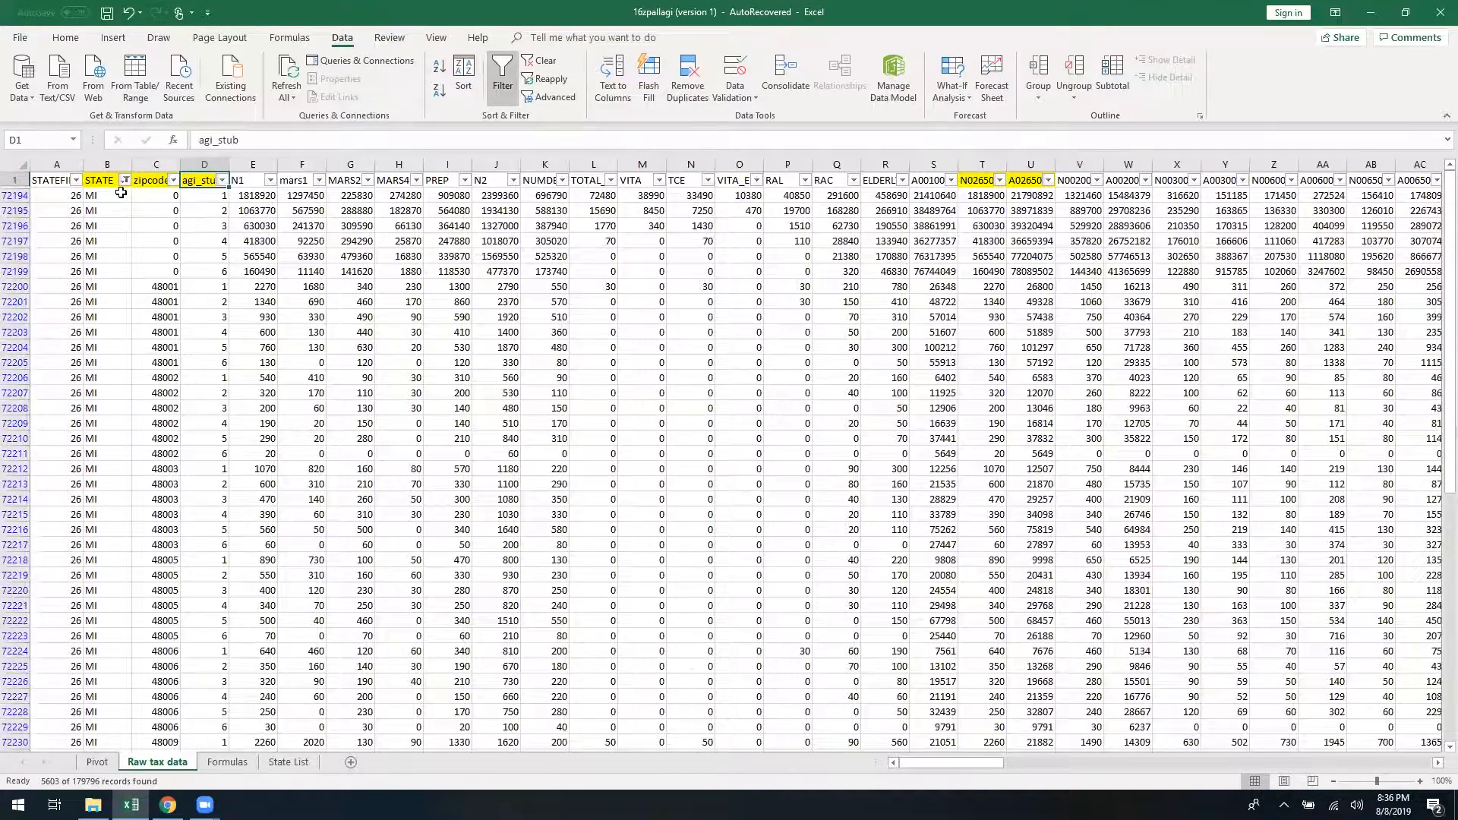
Select all filtered MI entries in the STATE column to check their count, and return to the column header
left_click(121, 194)
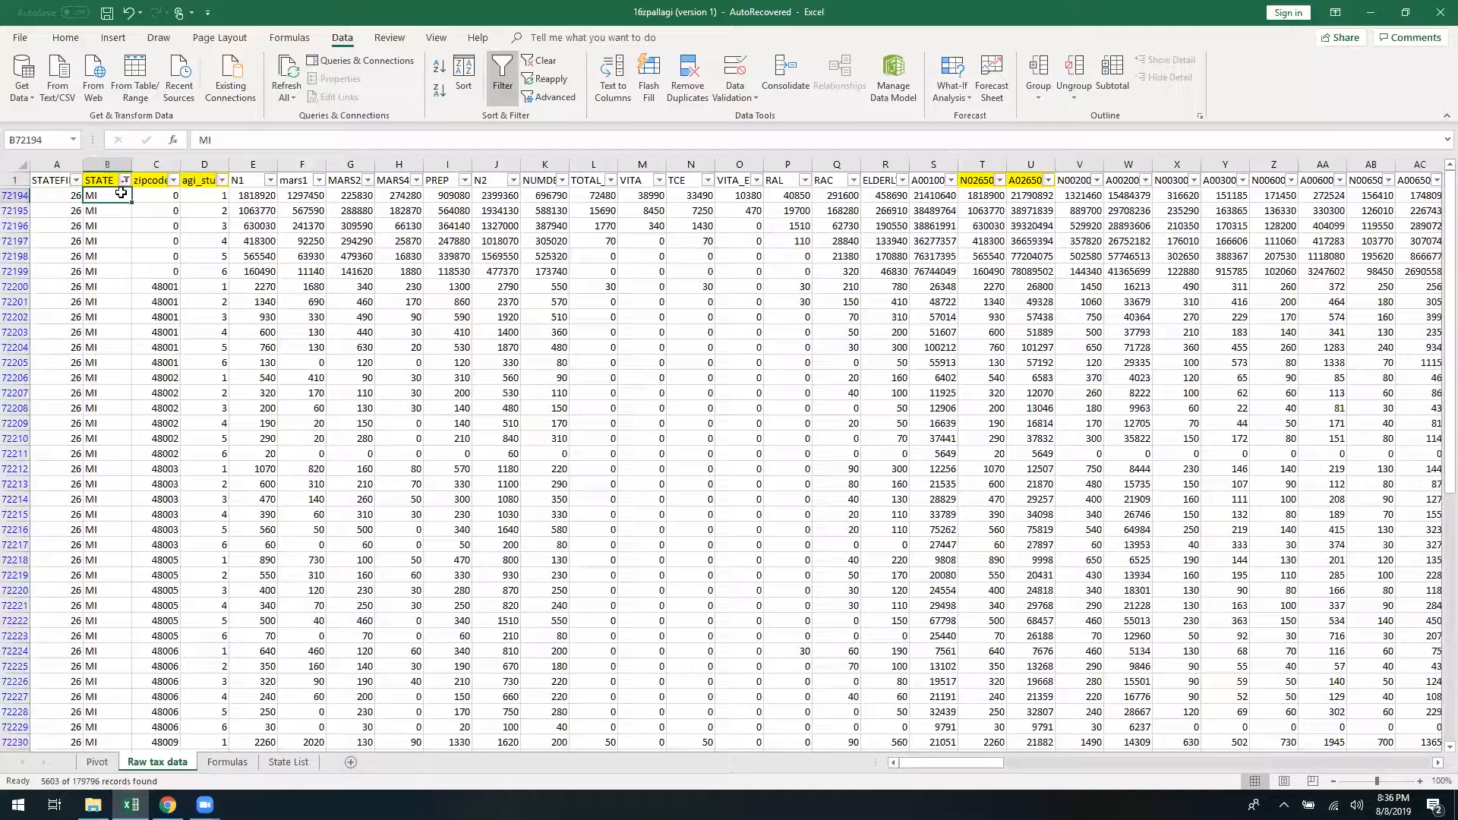
key("ctrl+shift+Down")
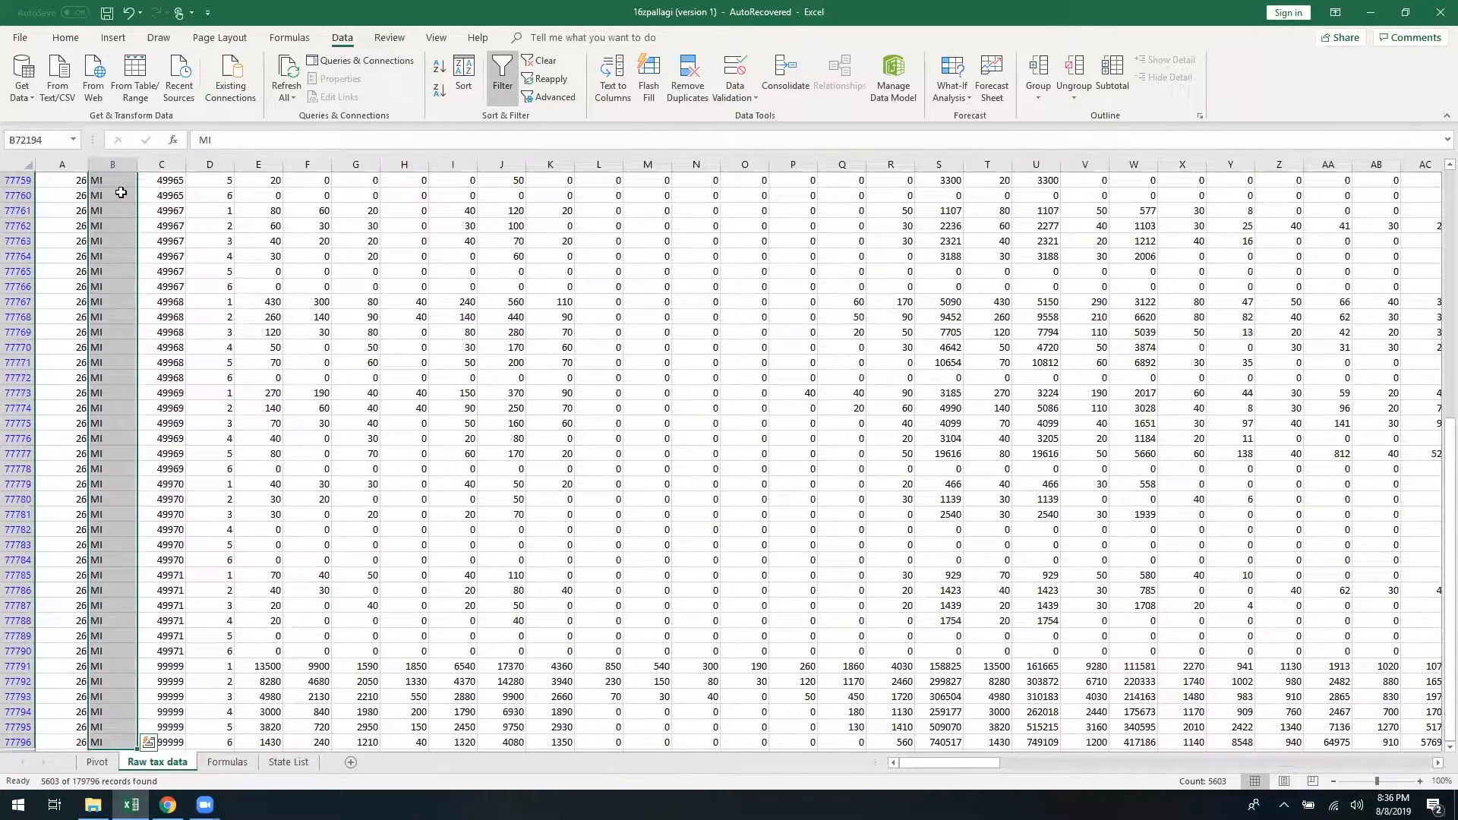
key("ctrl+Up")
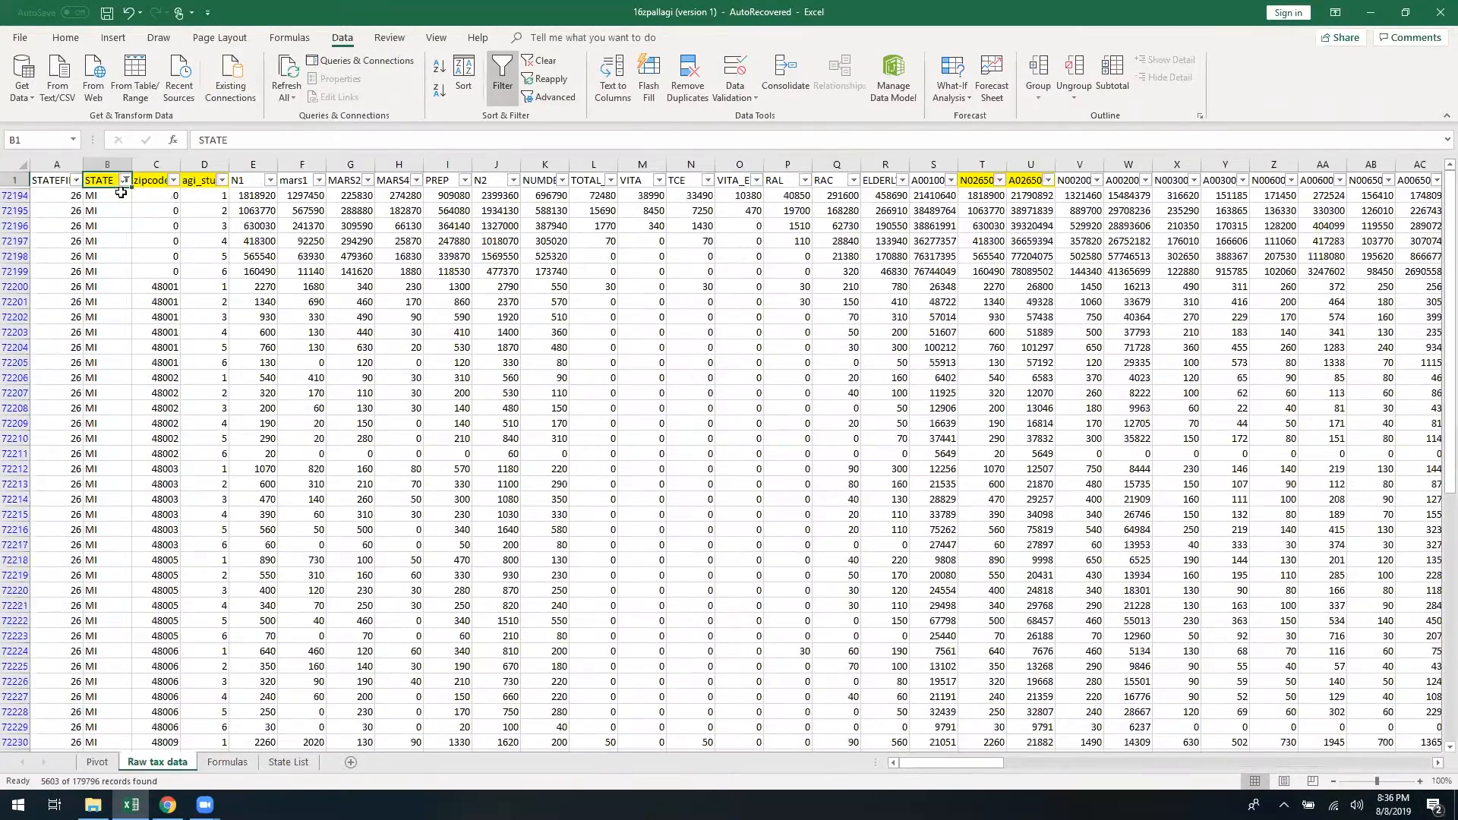
Select the filtered A02650 values to check their sum against the SUMIFS formula in cell A2 of the Formulas sheet
key("Right")
key("Right")
key("Right")
key("Right")
key("Right")
key("Right")
key("Right")
key("Right")
key("Right")
key("Right")
key("Right")
key("Right")
key("Right")
key("Right")
key("Right")
key("Right")
key("Right")
key("Right")
key("Right")
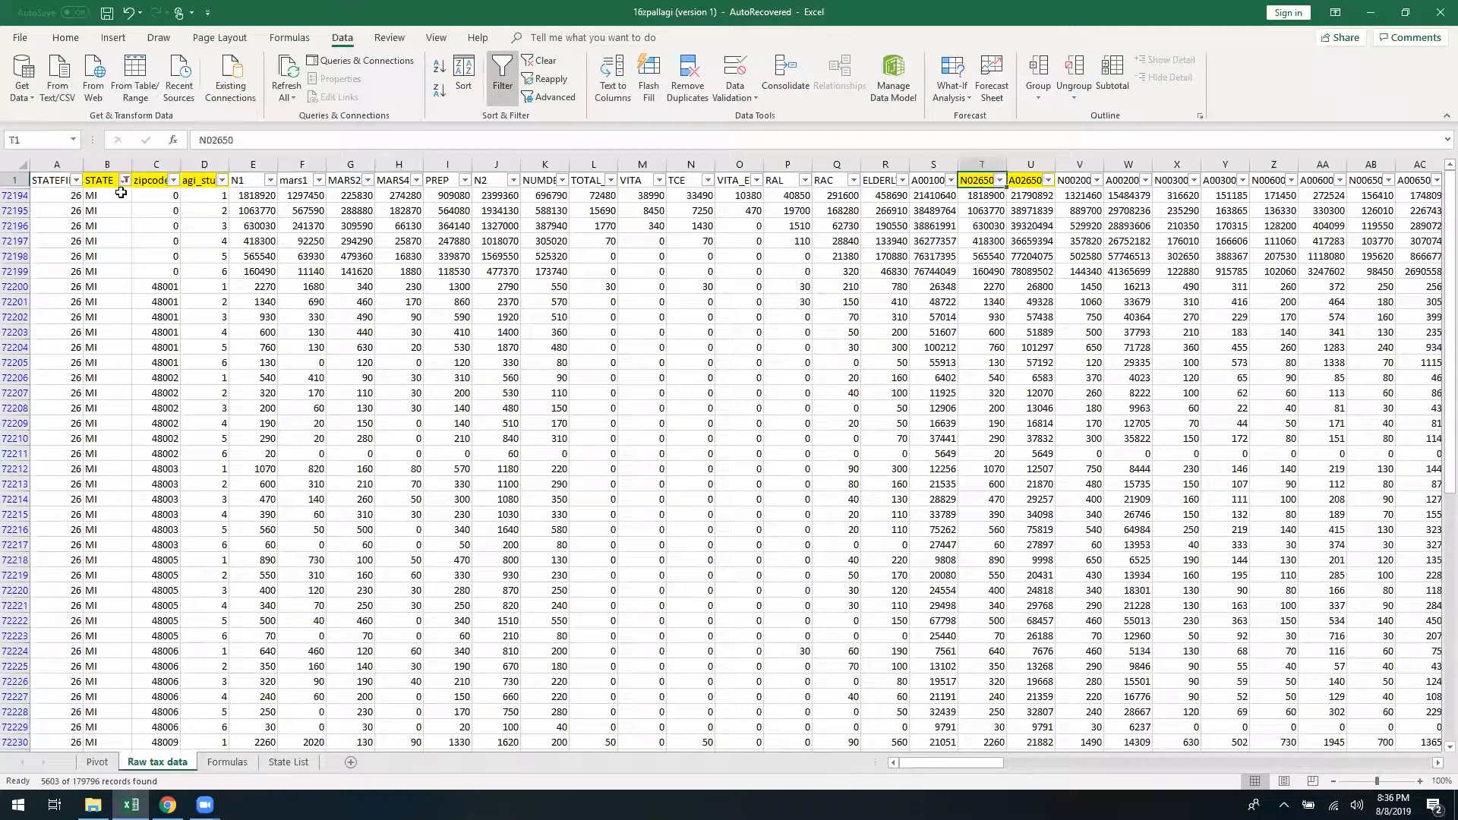
key("Down")
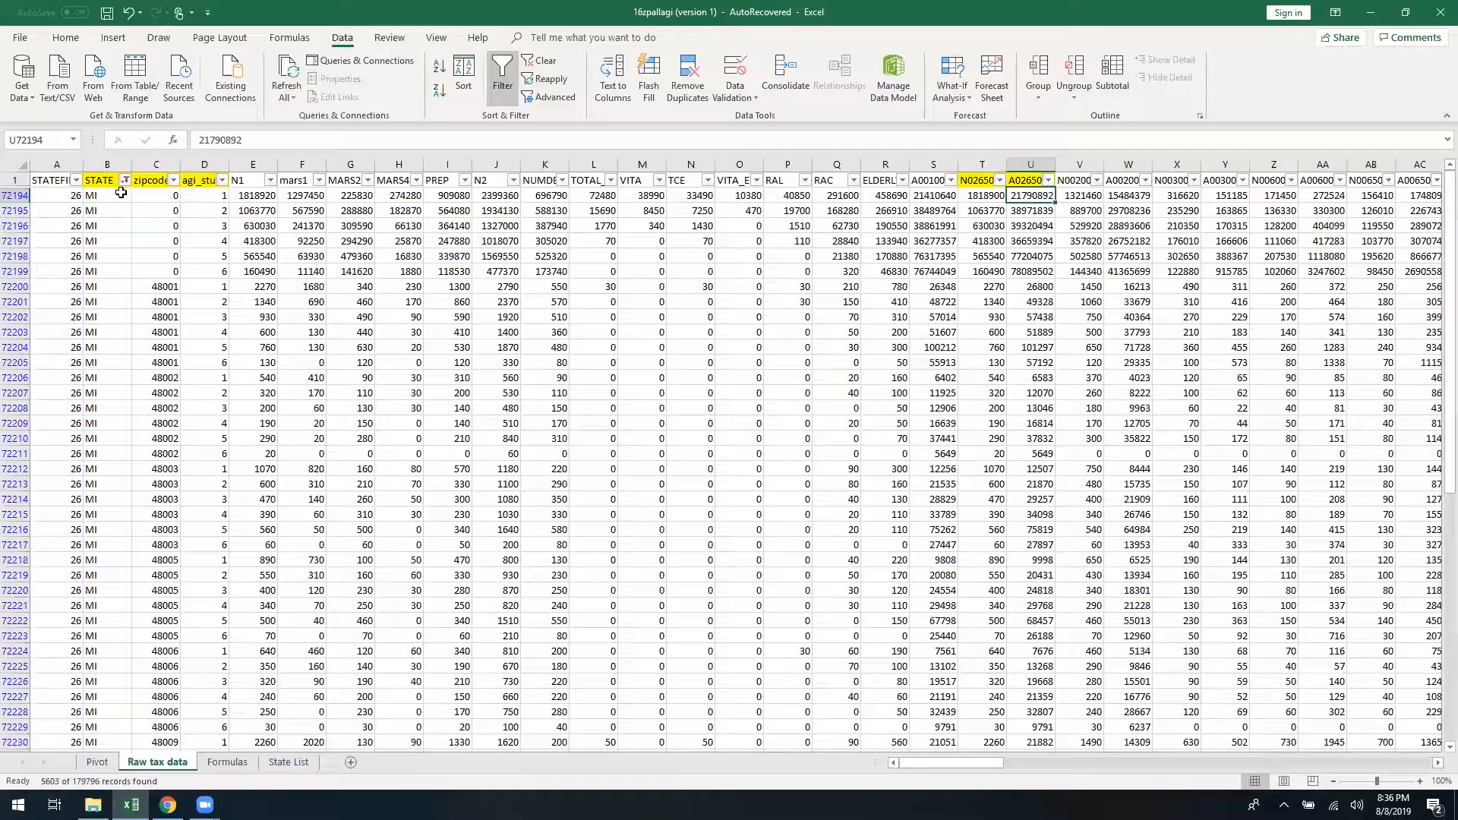
key("ctrl+shift+Down")
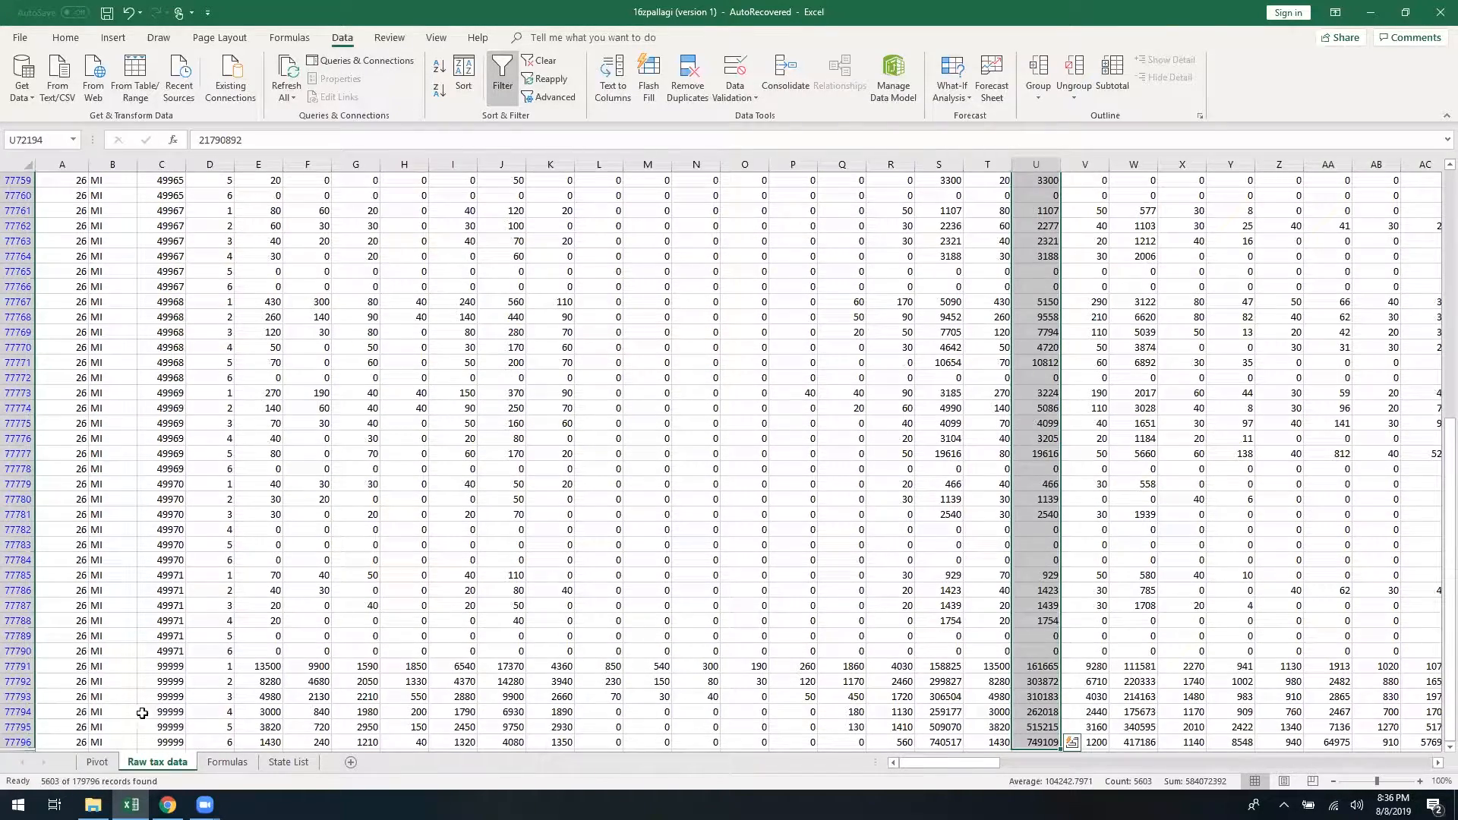
left_click(102, 763)
left_click(227, 762)
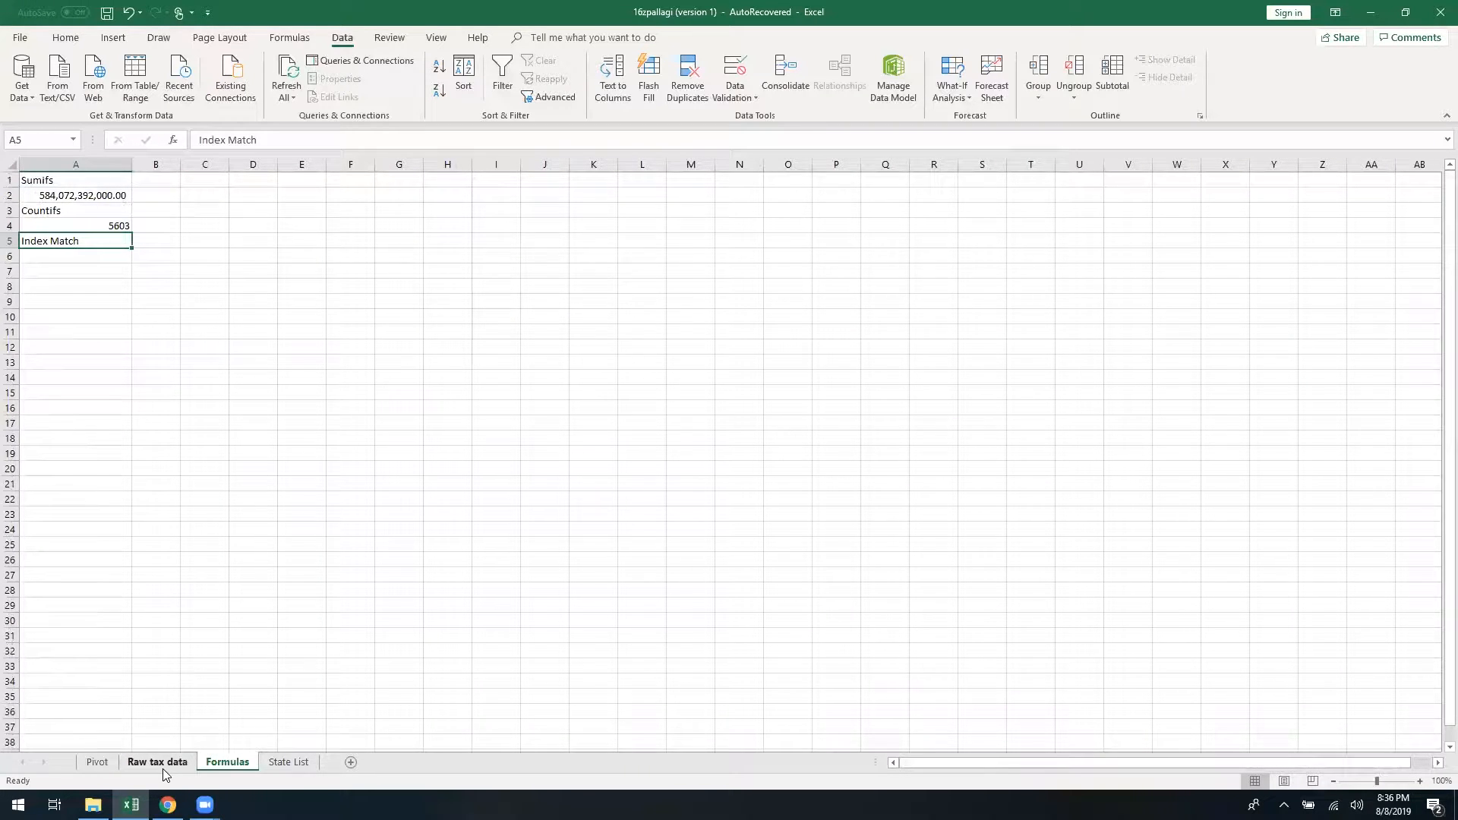
left_click(116, 195)
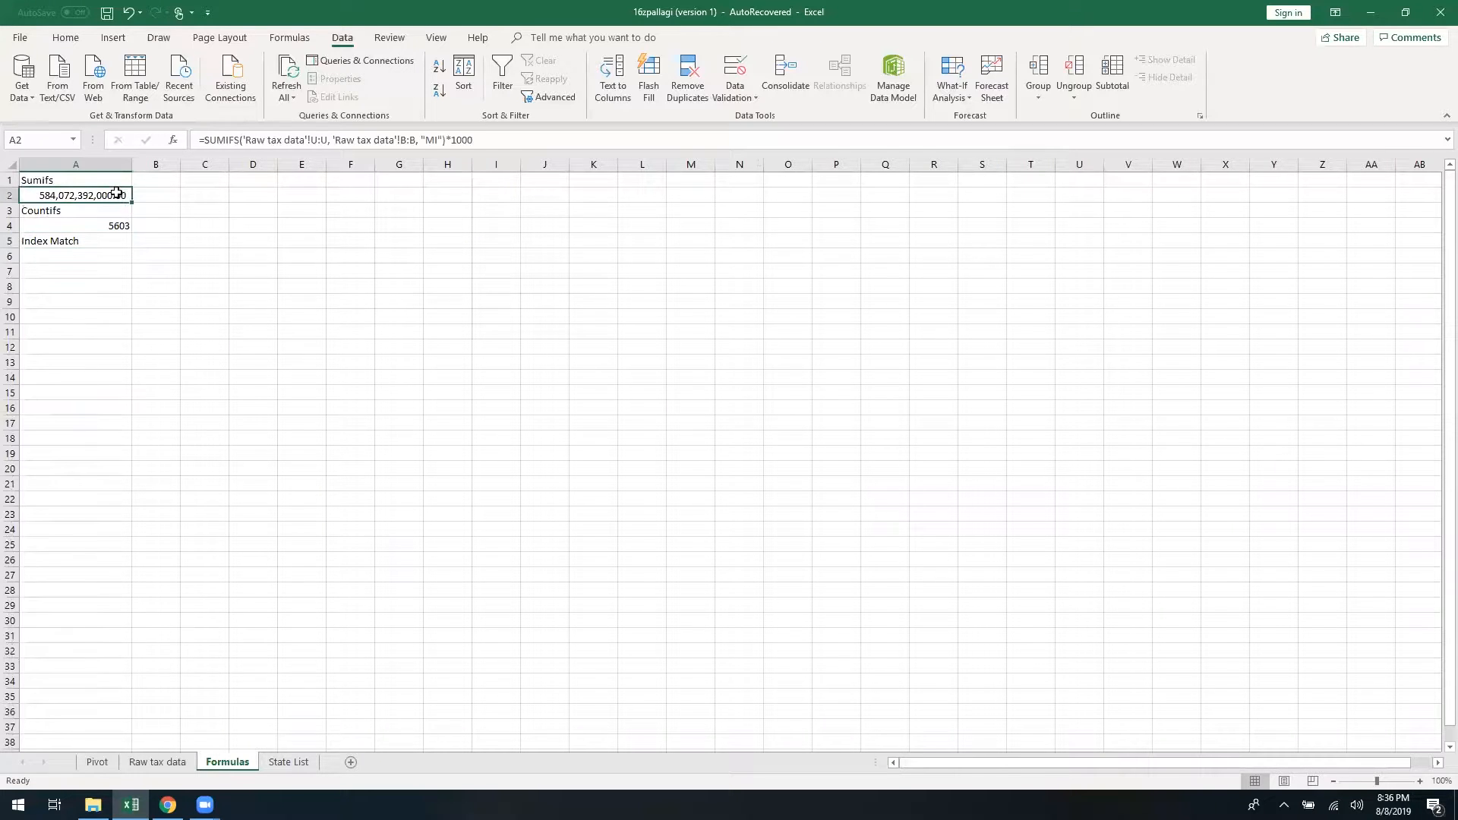
Add Raw tax data column C (zipcode) with the criterion "45948" as a second condition to the COUNTIFS formula in cell A4
left_click(117, 226)
left_click(362, 143)
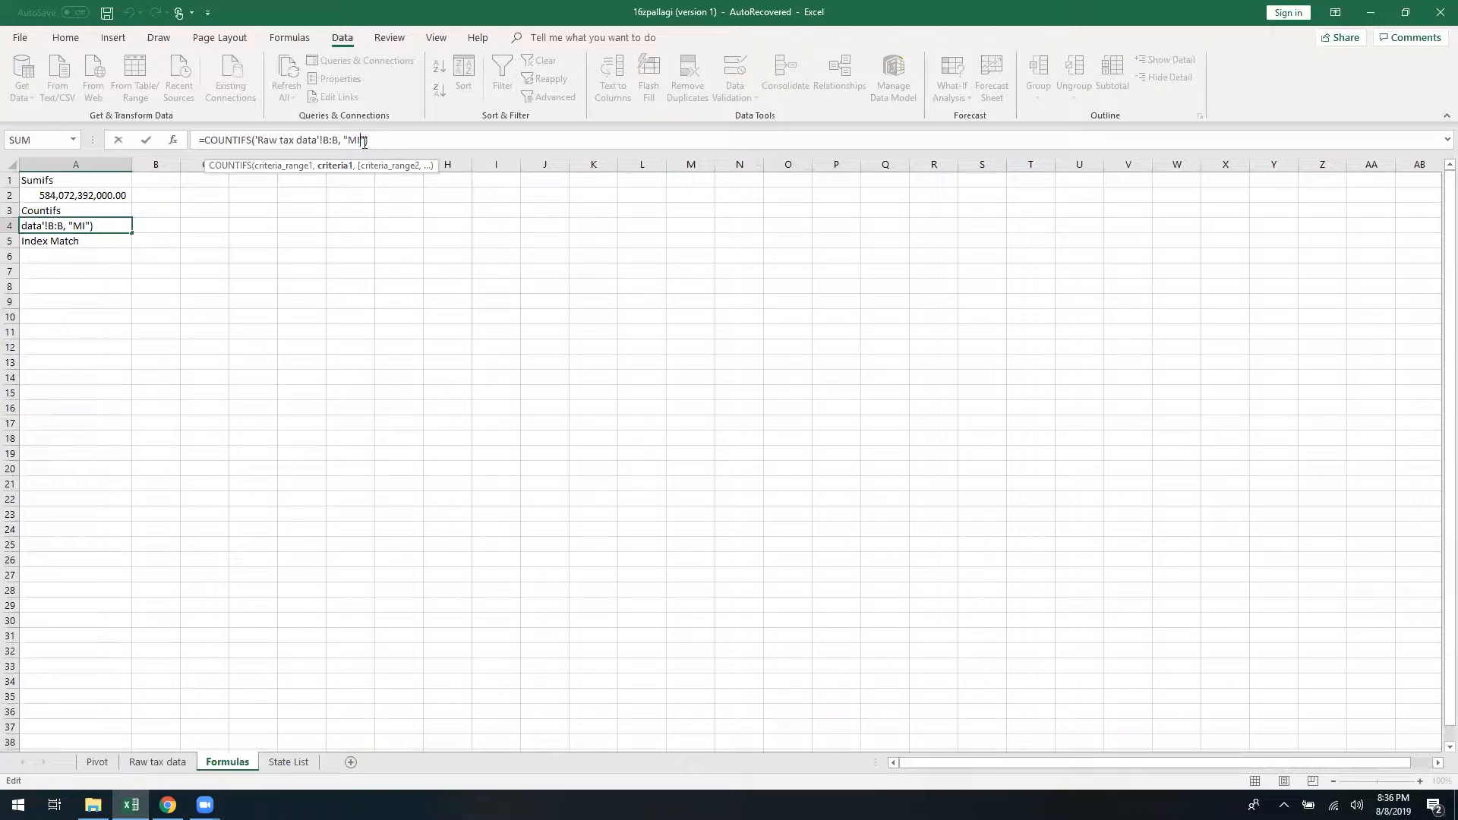
type(",")
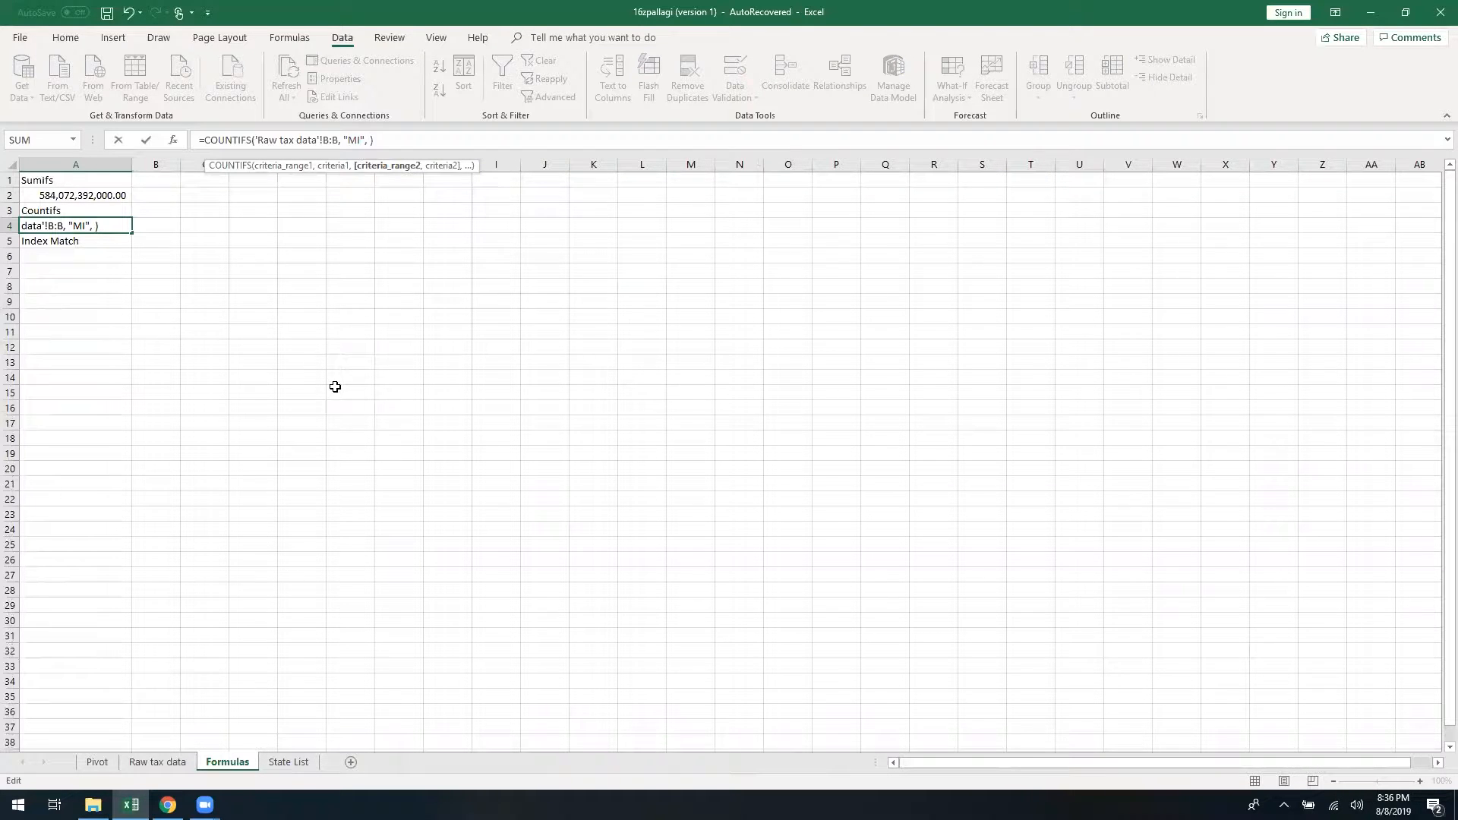
left_click(184, 758)
left_click(169, 162)
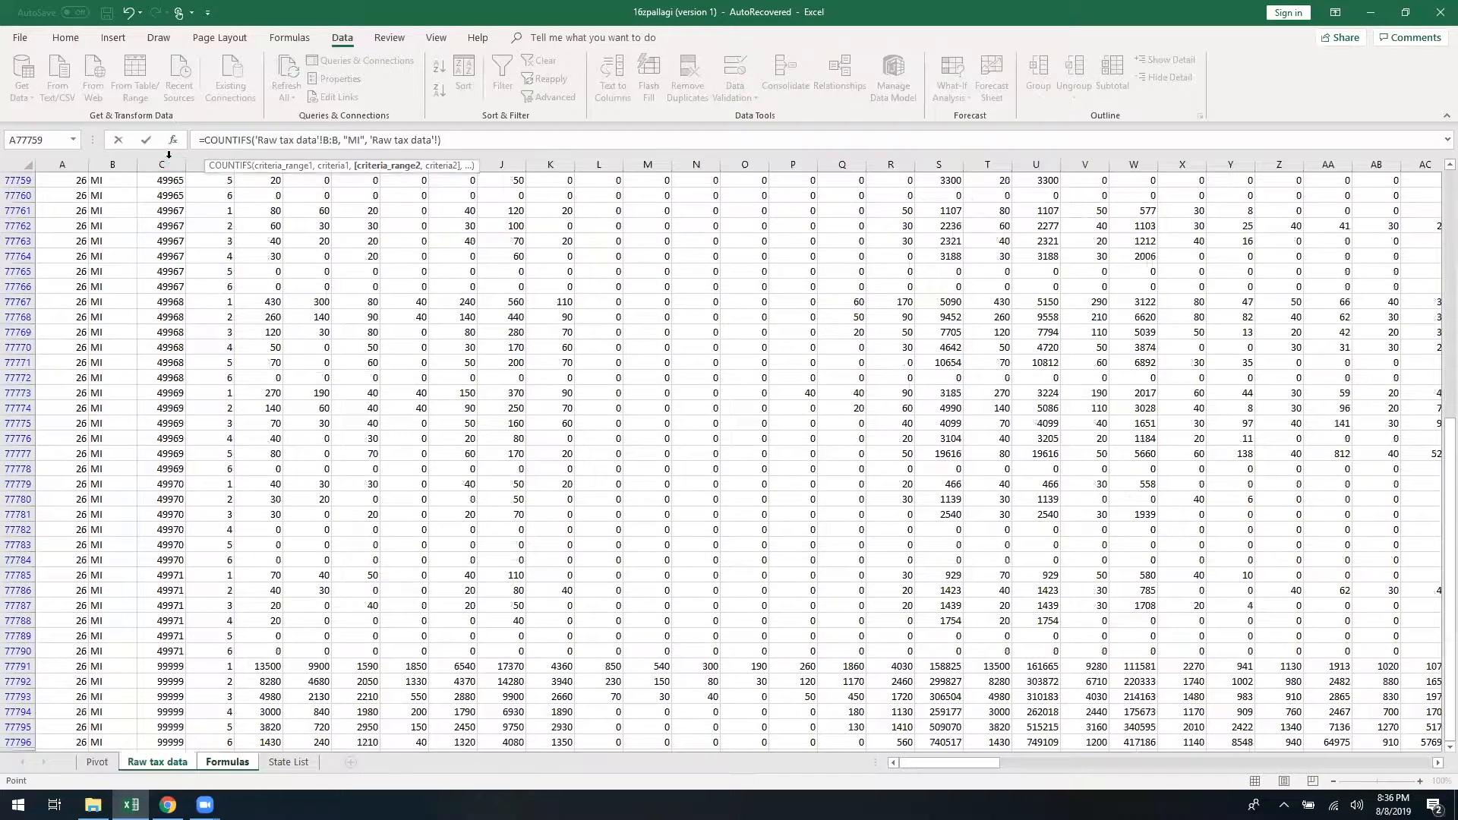
type(", \"")
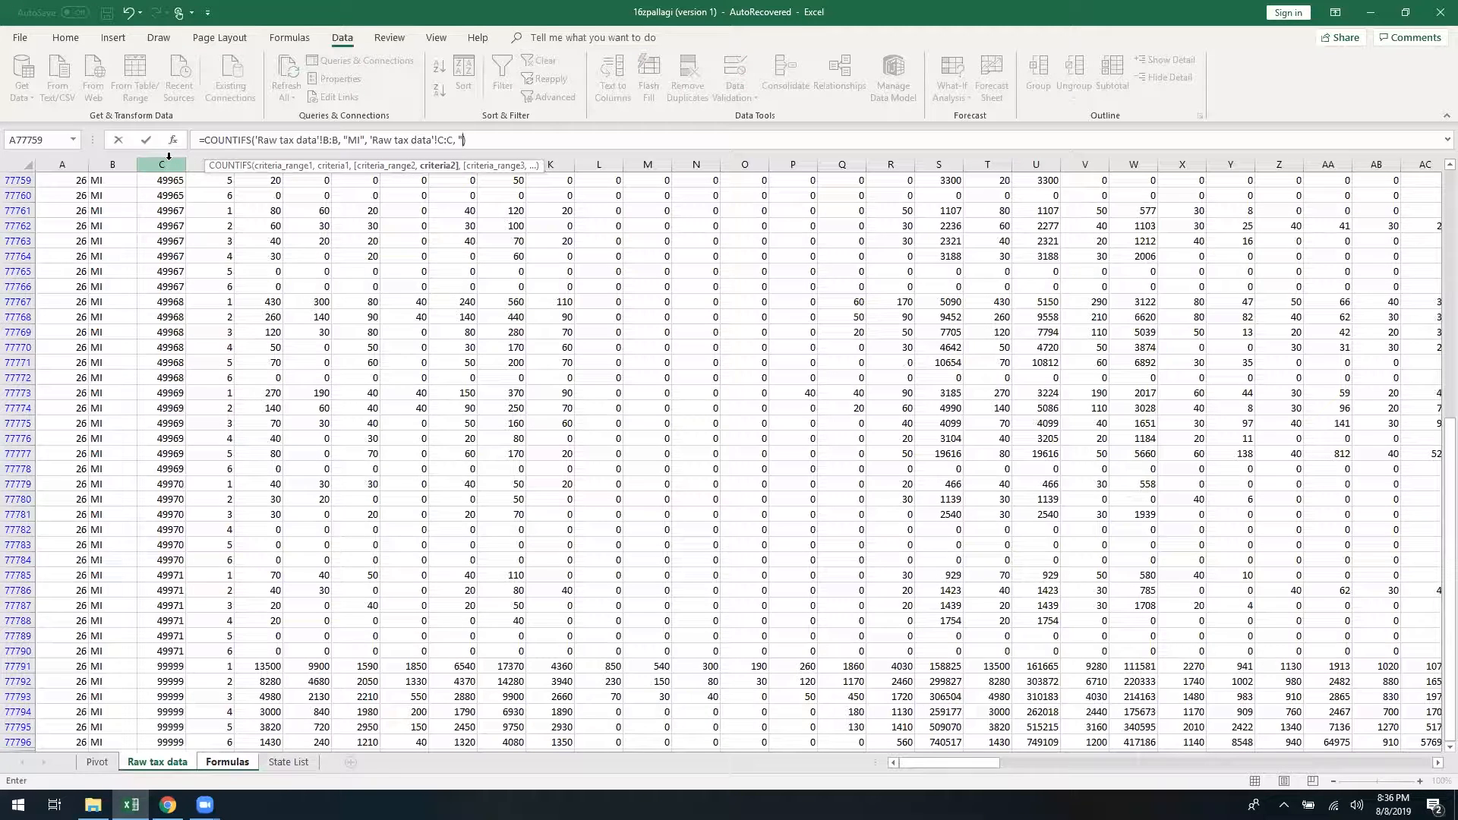
type("45948\"")
key("Return")
left_click(99, 225)
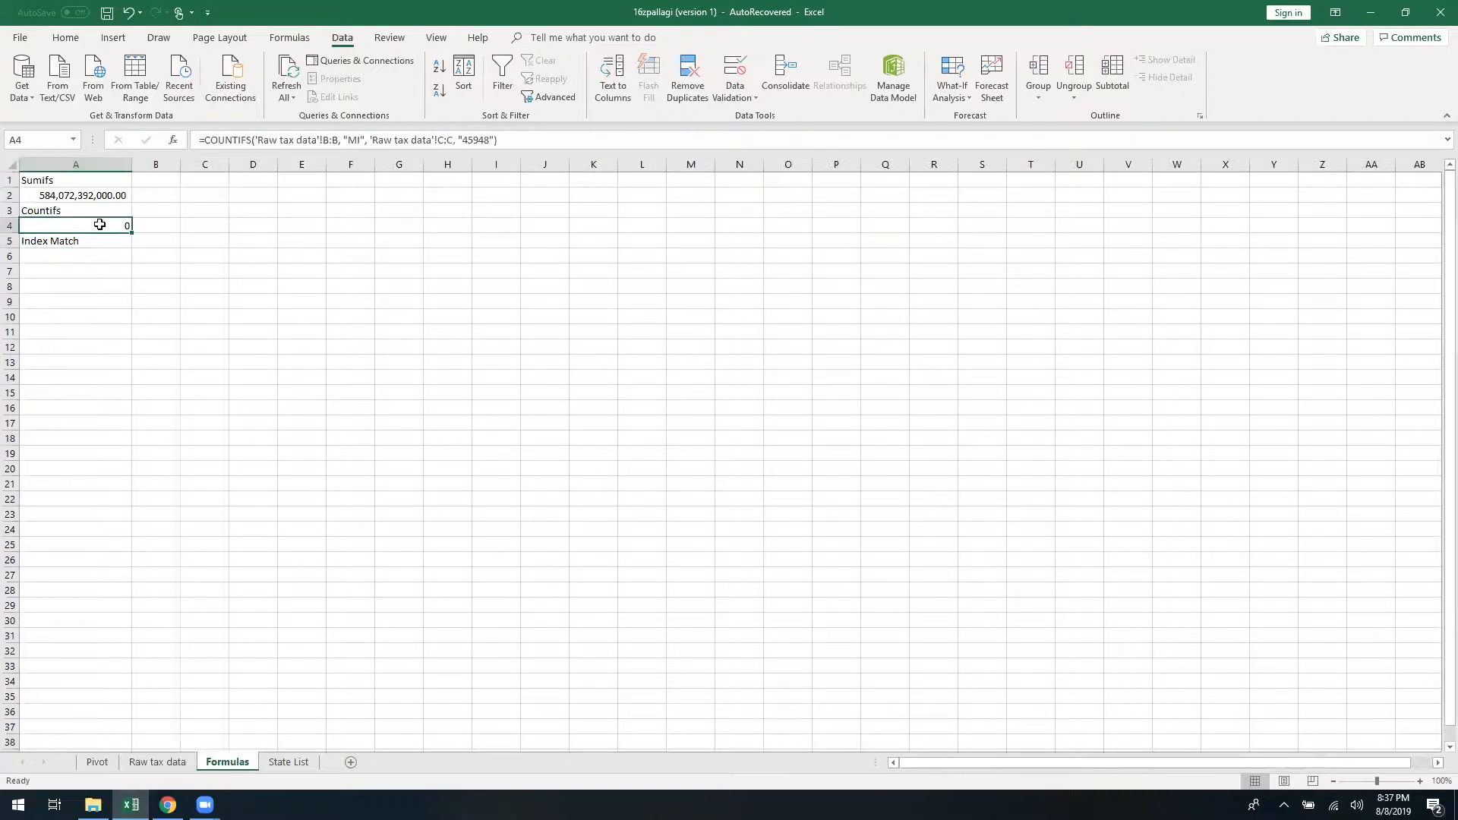
Change the zip code criterion in cell A4's COUNTIFS formula to "49548"
left_click(481, 141)
key("BackSpace")
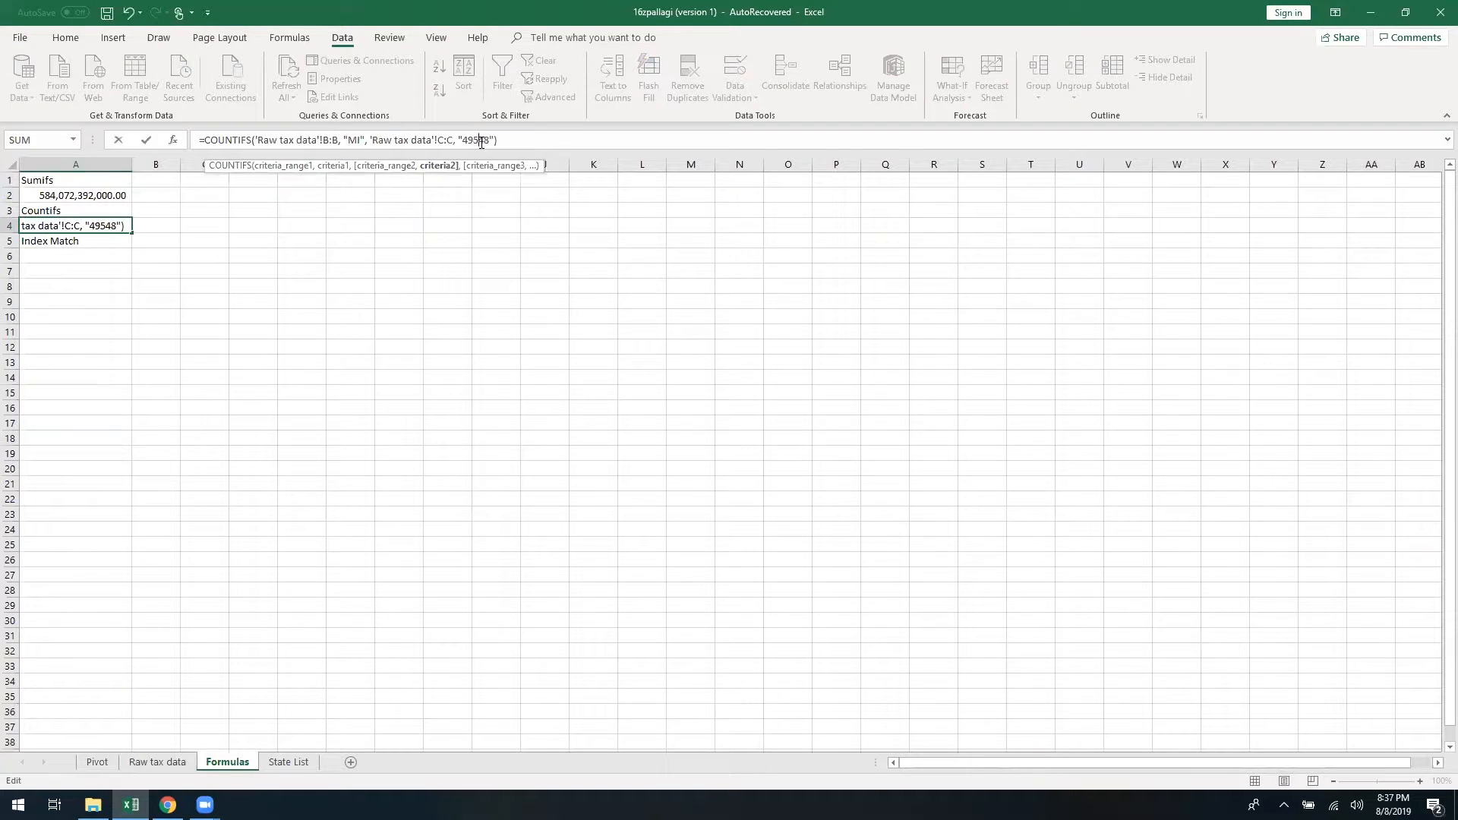
key("Return")
left_click(124, 225)
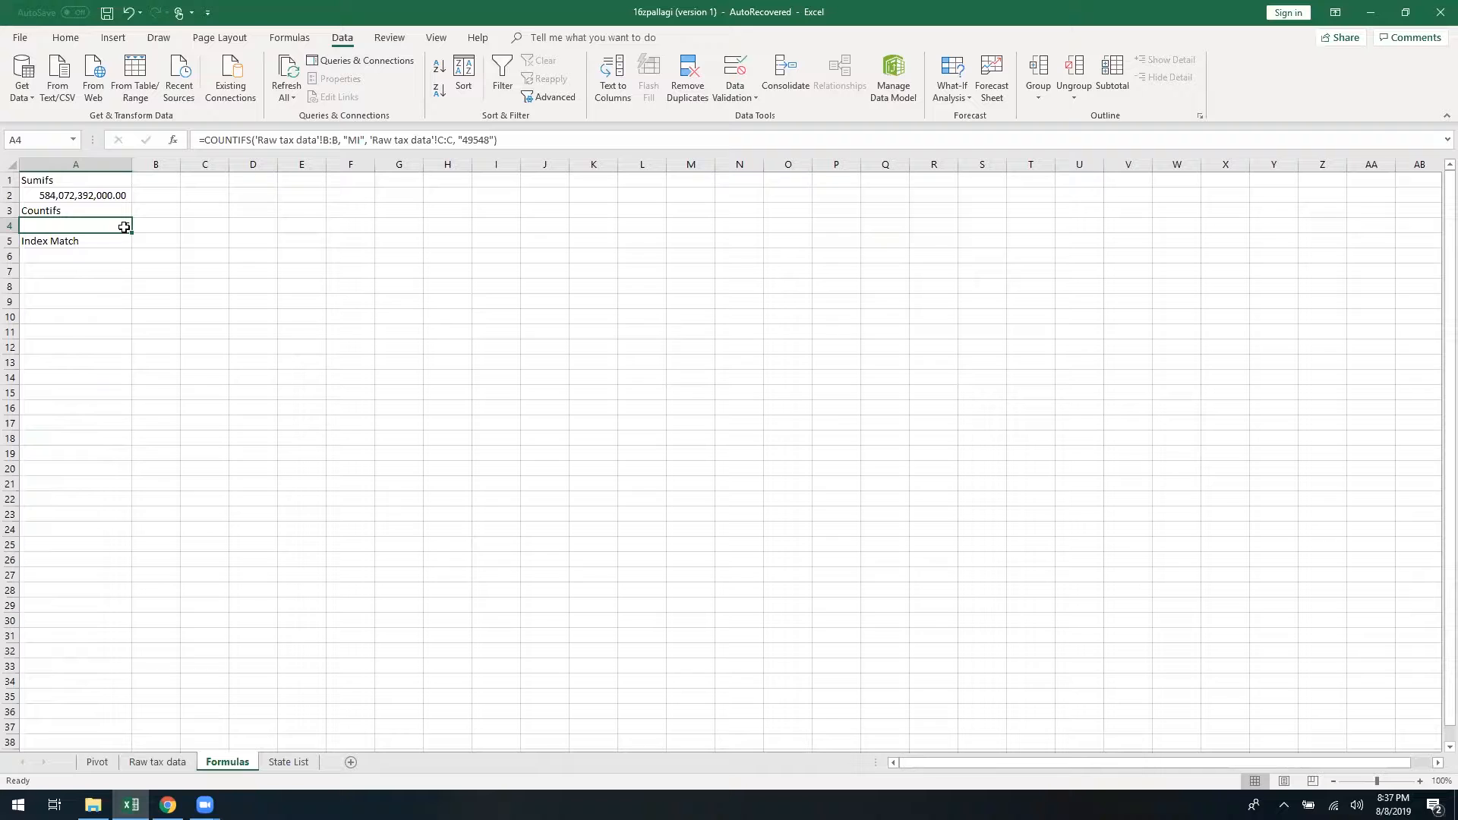
Add Raw tax data column C with the criterion "49548" as a second condition to the SUMIFS formula in cell A2
left_click(125, 196)
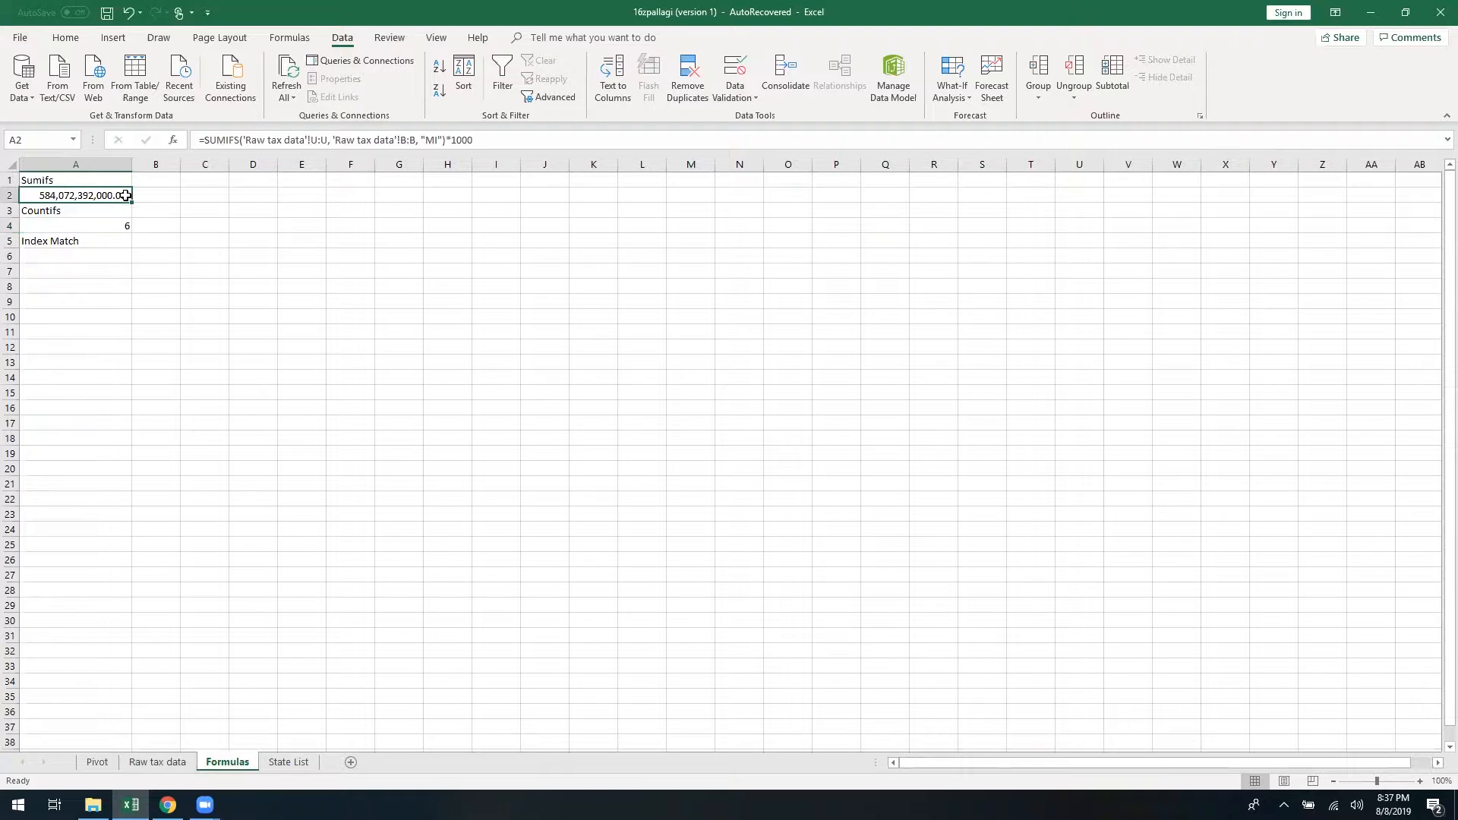
left_click(443, 141)
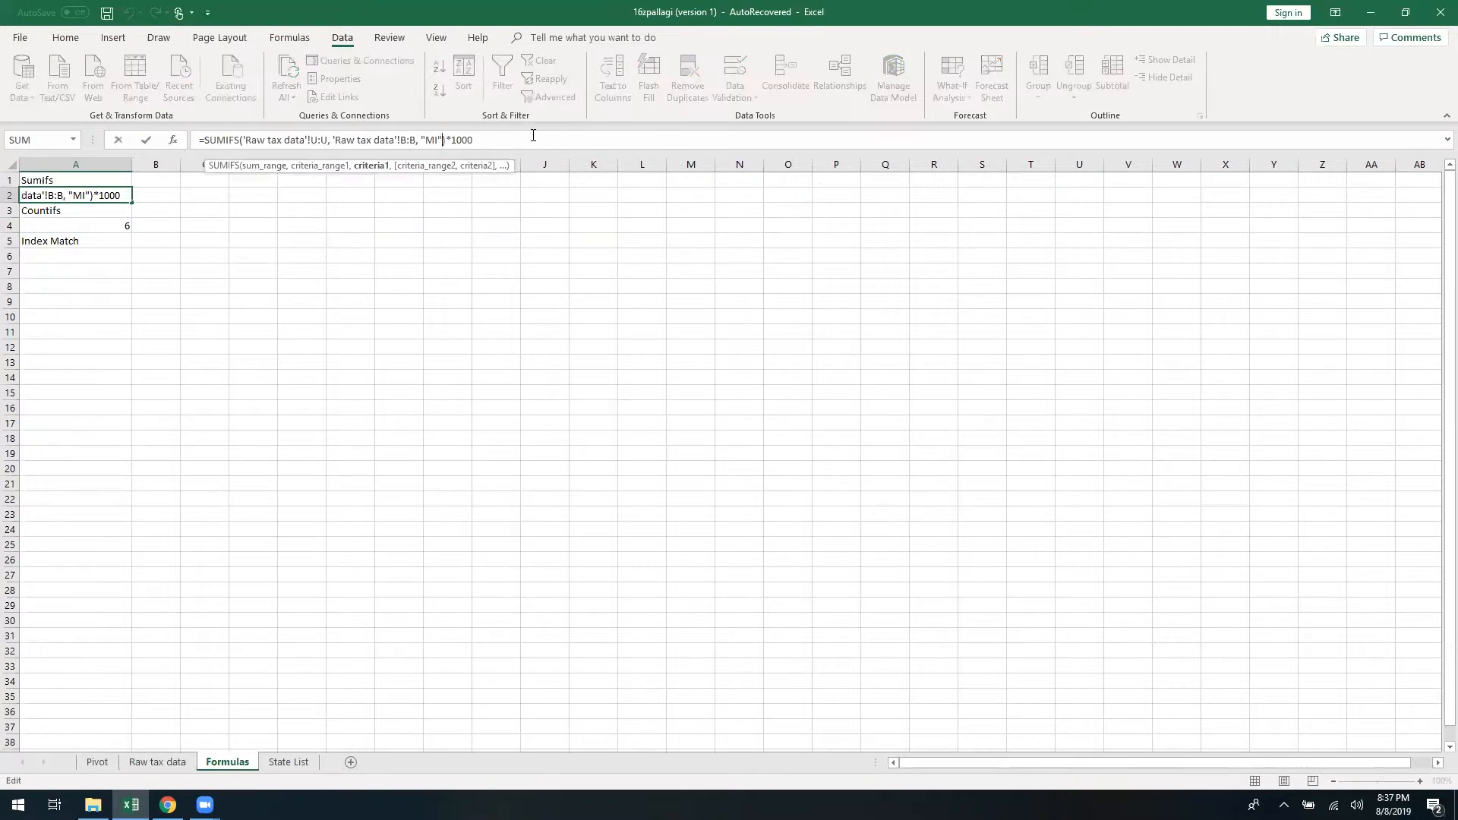
type(", \"")
key("BackSpace")
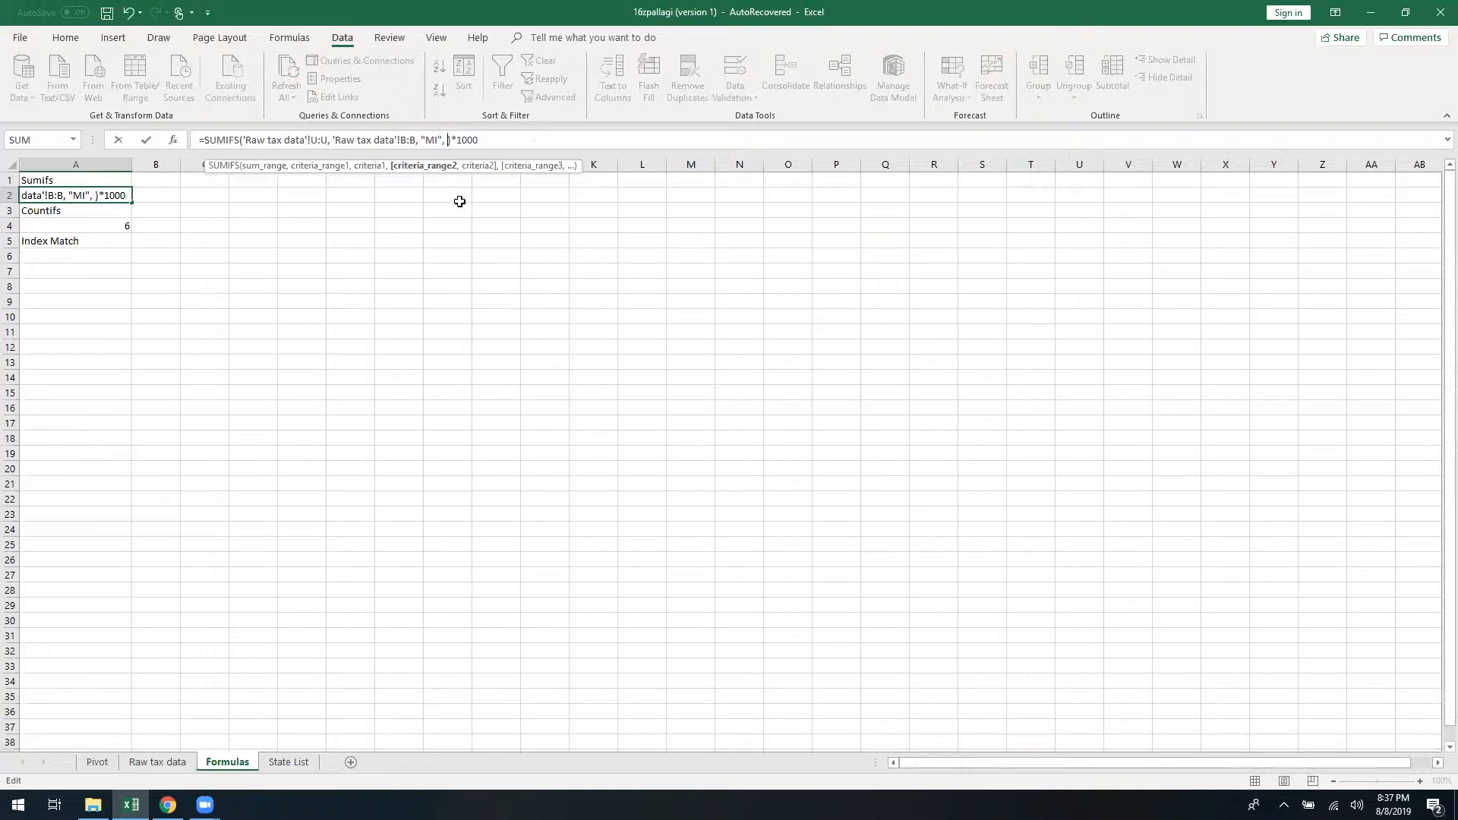
left_click(174, 762)
left_click(160, 165)
type(", \"49548")
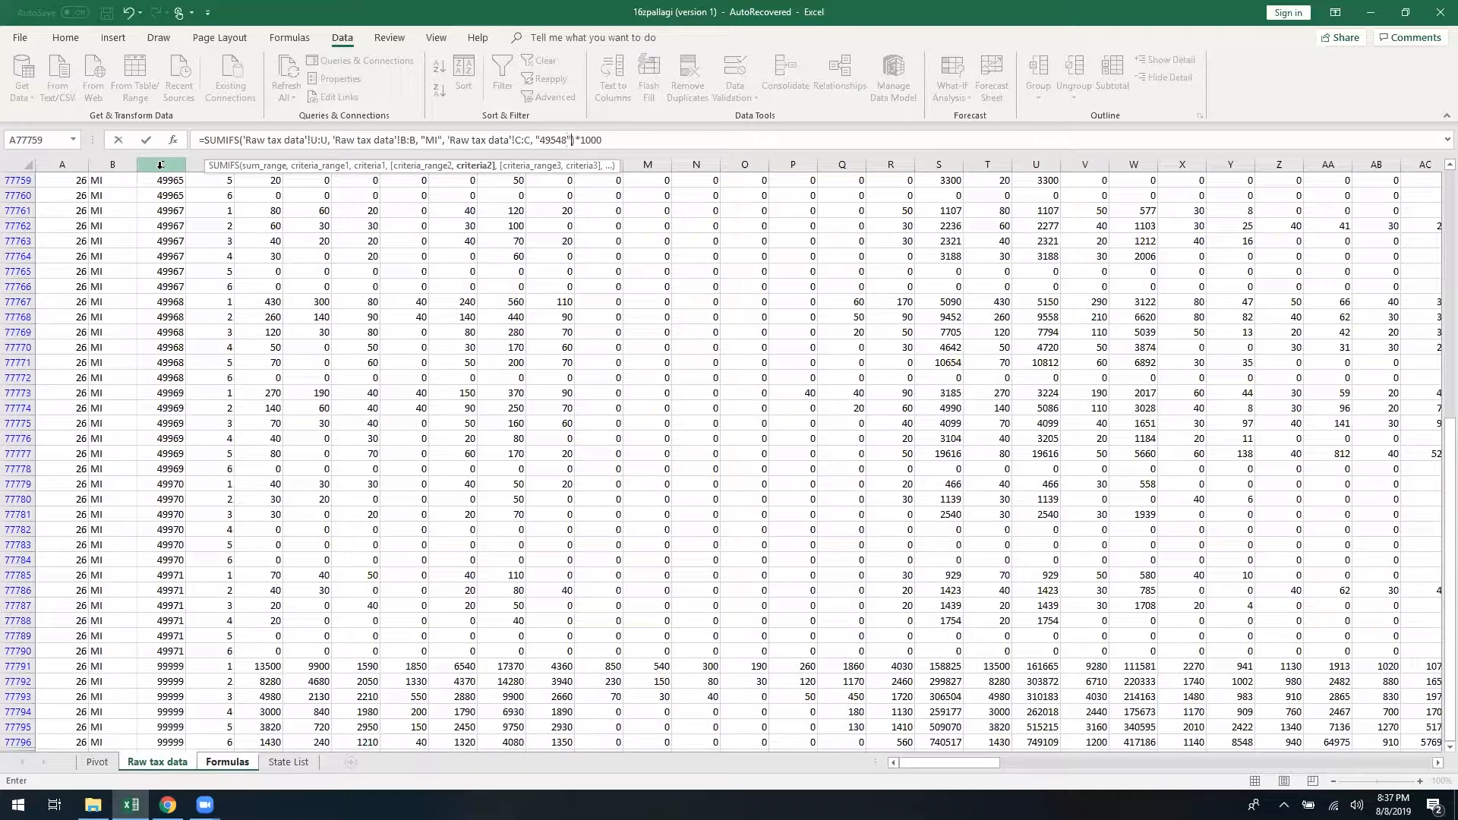
key("Return")
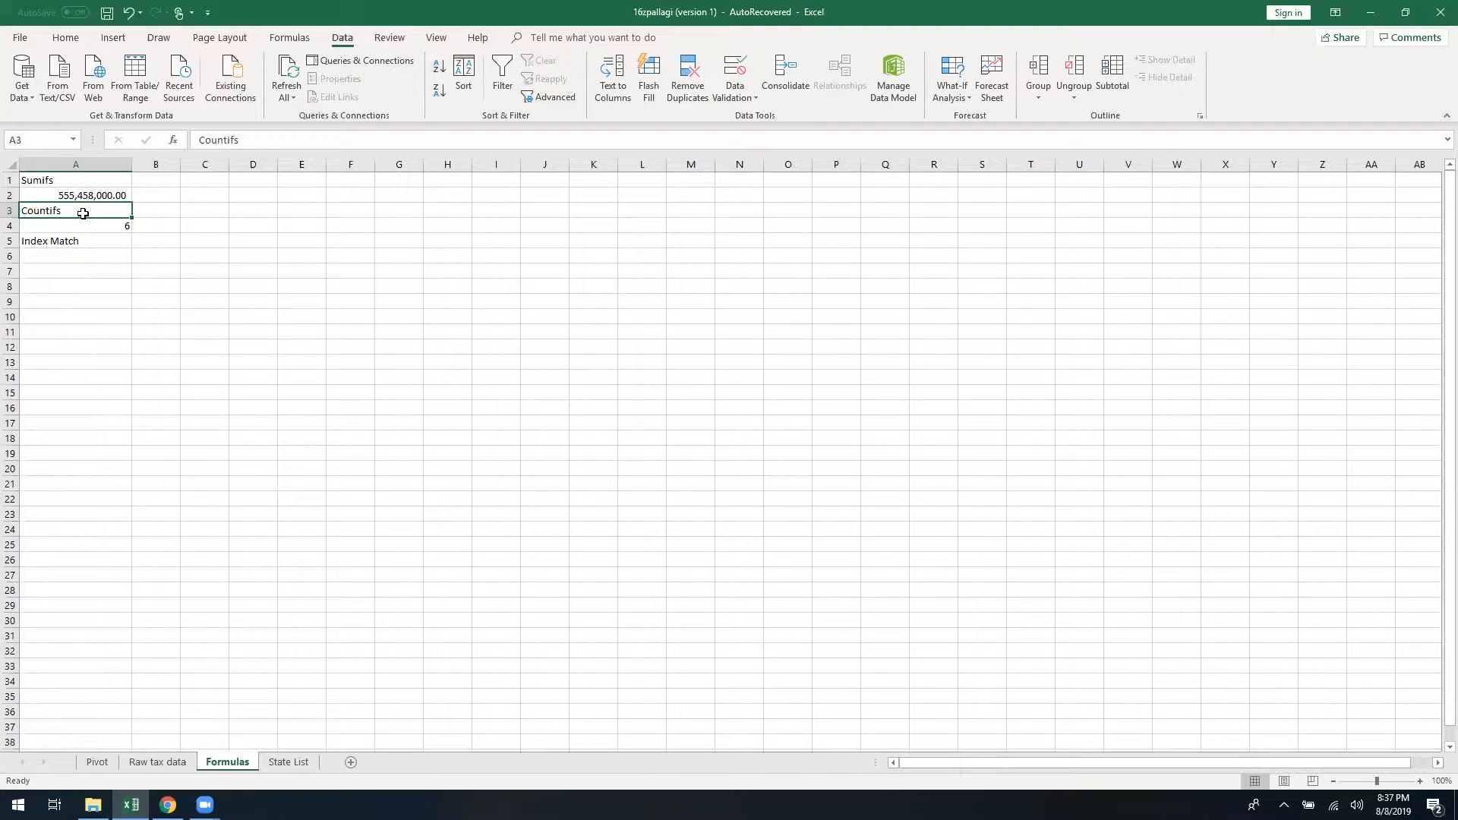
Copy the full SUMIFS formula text from cell A2 into cell E2
left_click(134, 196)
left_click(121, 196)
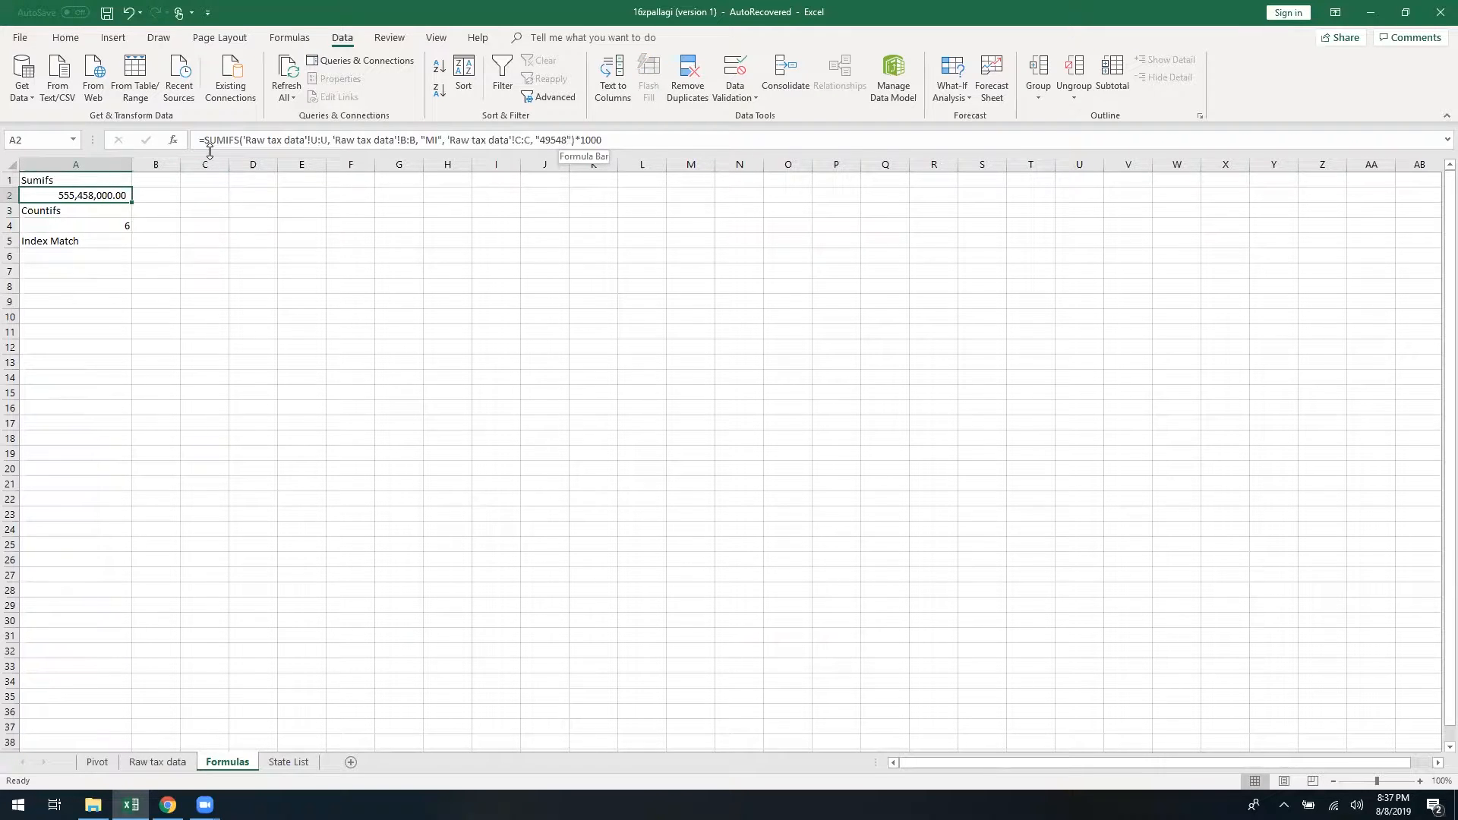
left_click_drag(601, 140, 155, 54)
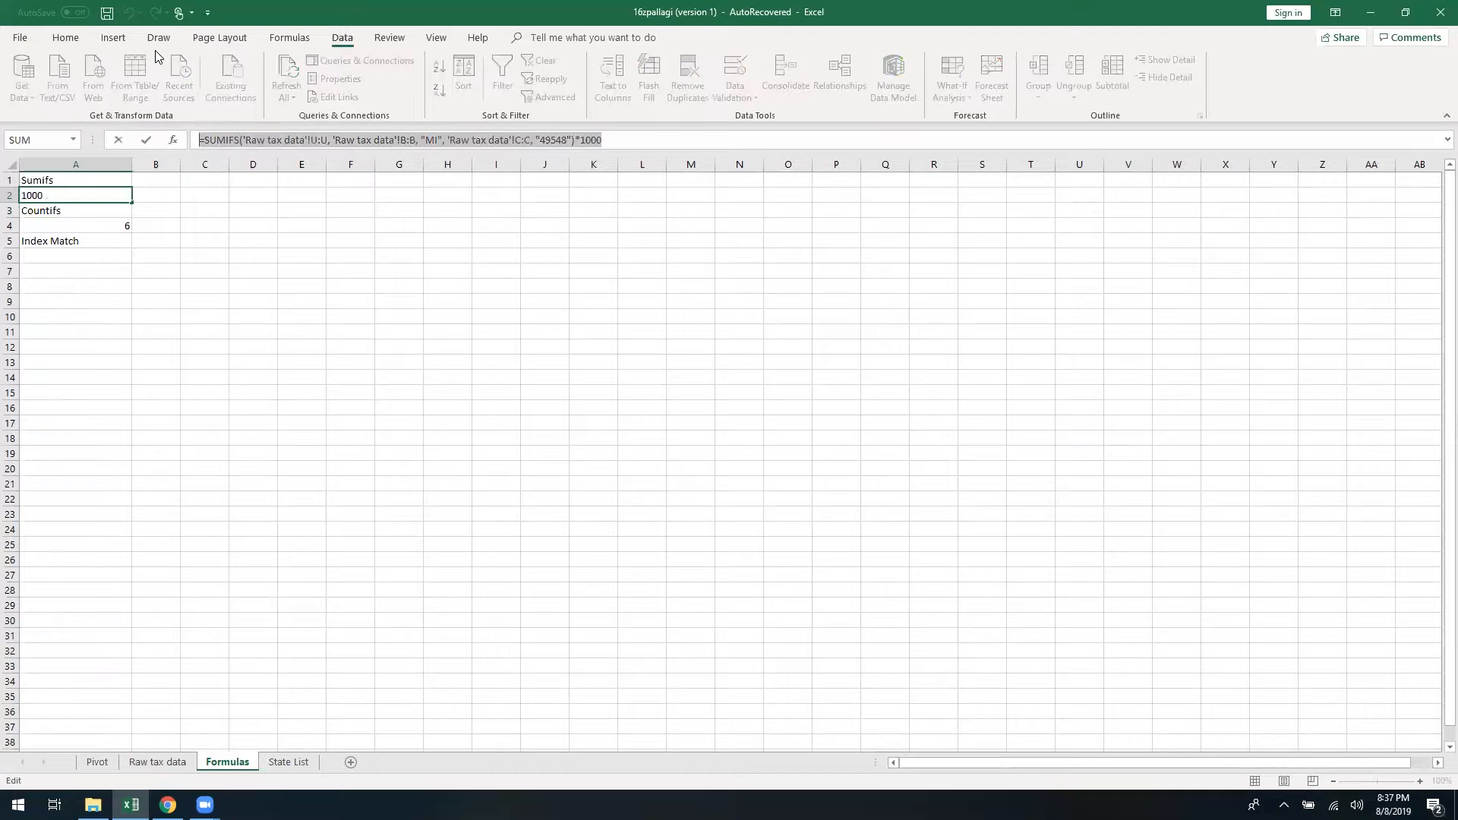
key("Escape")
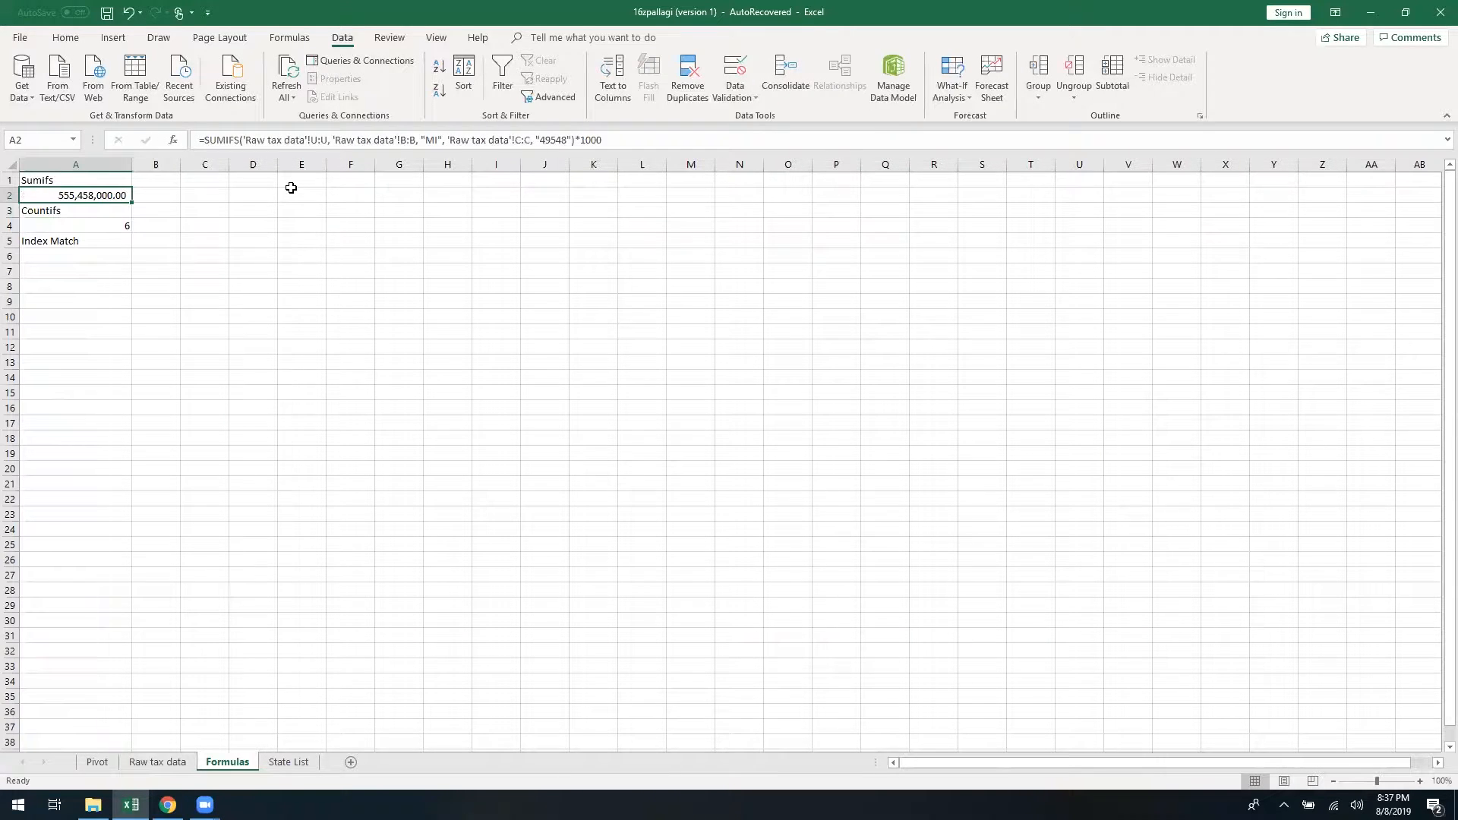
scroll(317, 180, "down", 1)
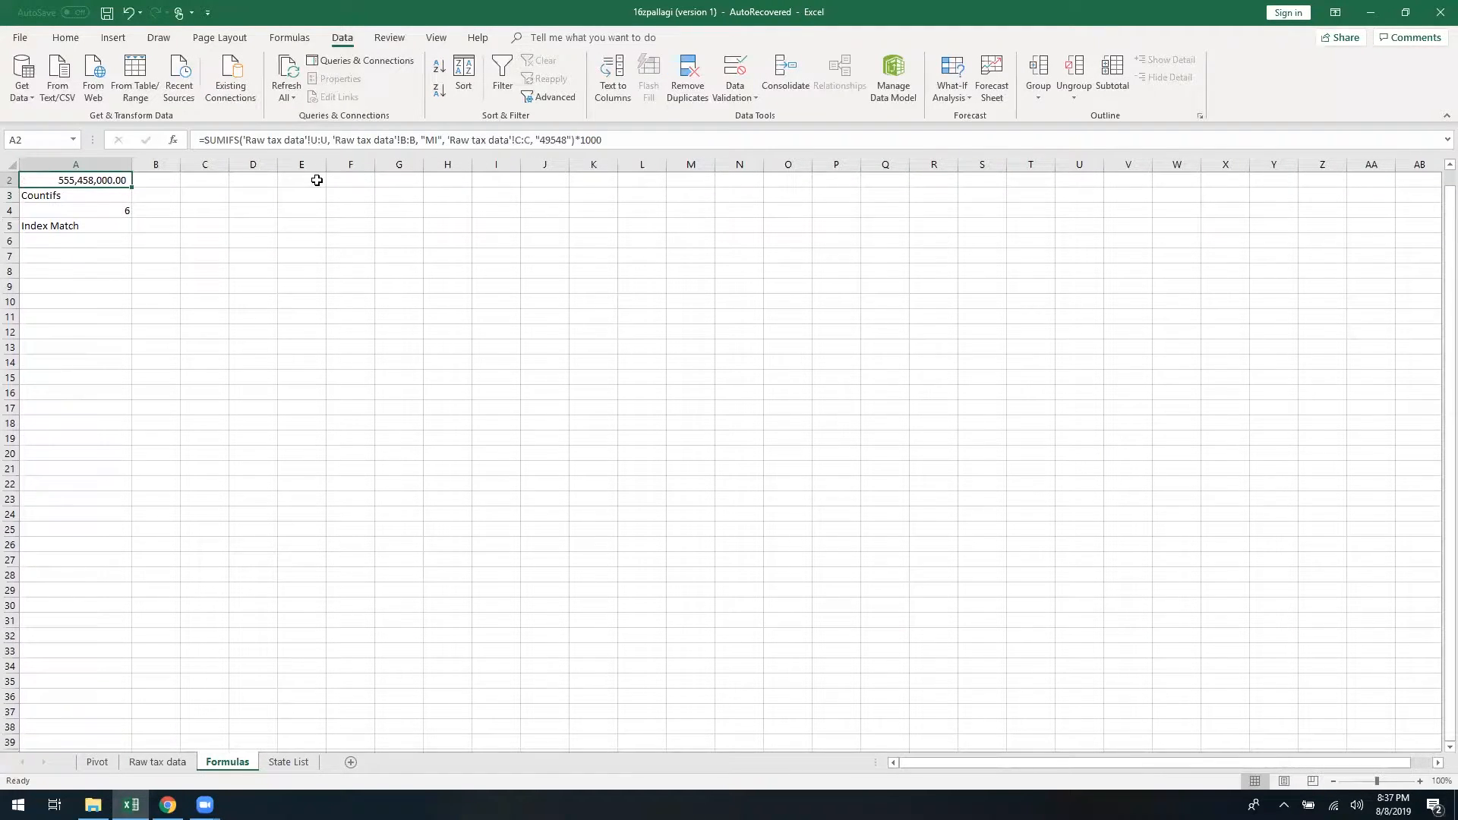
scroll(317, 180, "up", 1)
left_click(307, 194)
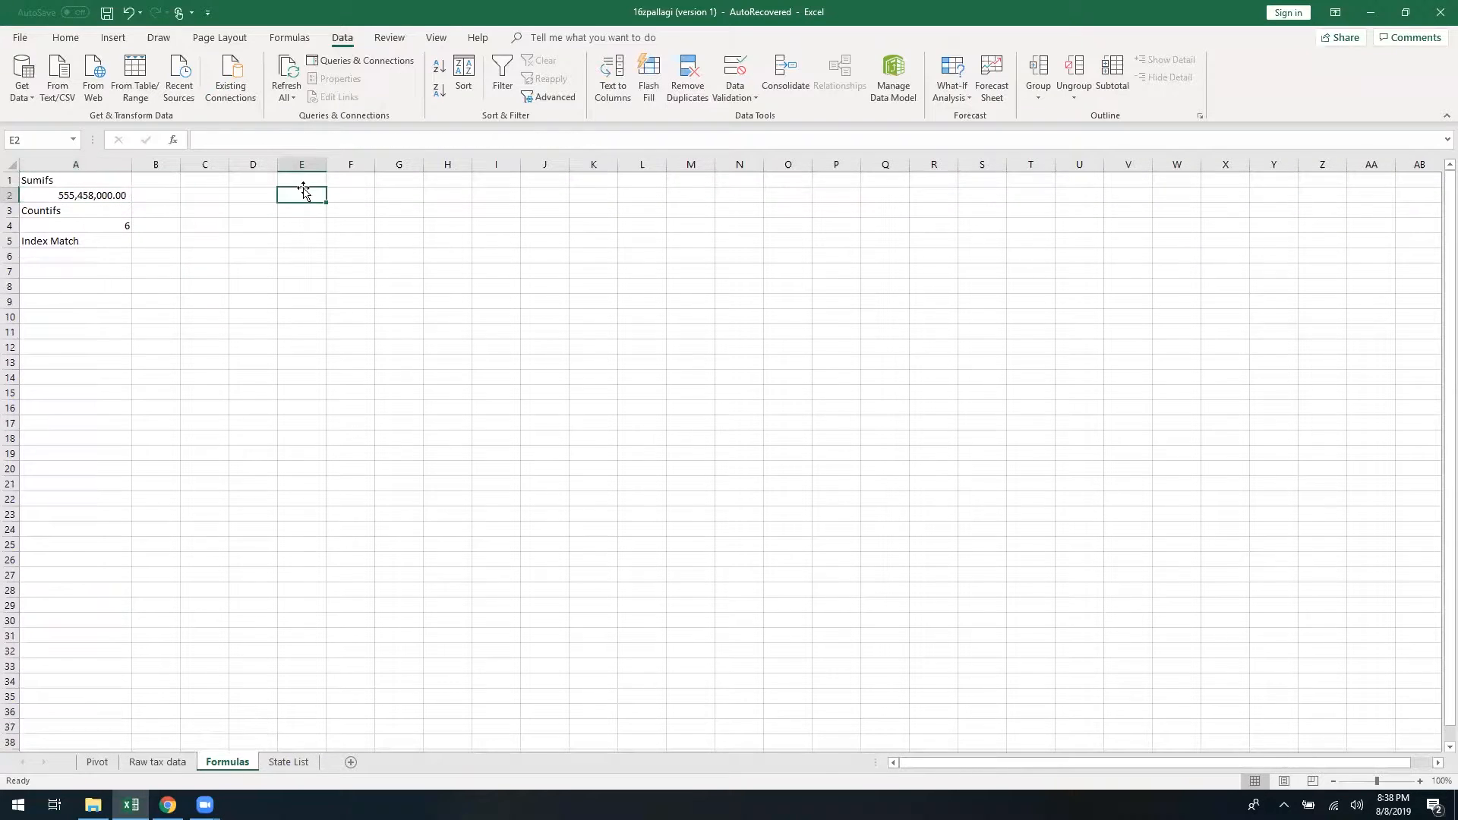
left_click(319, 134)
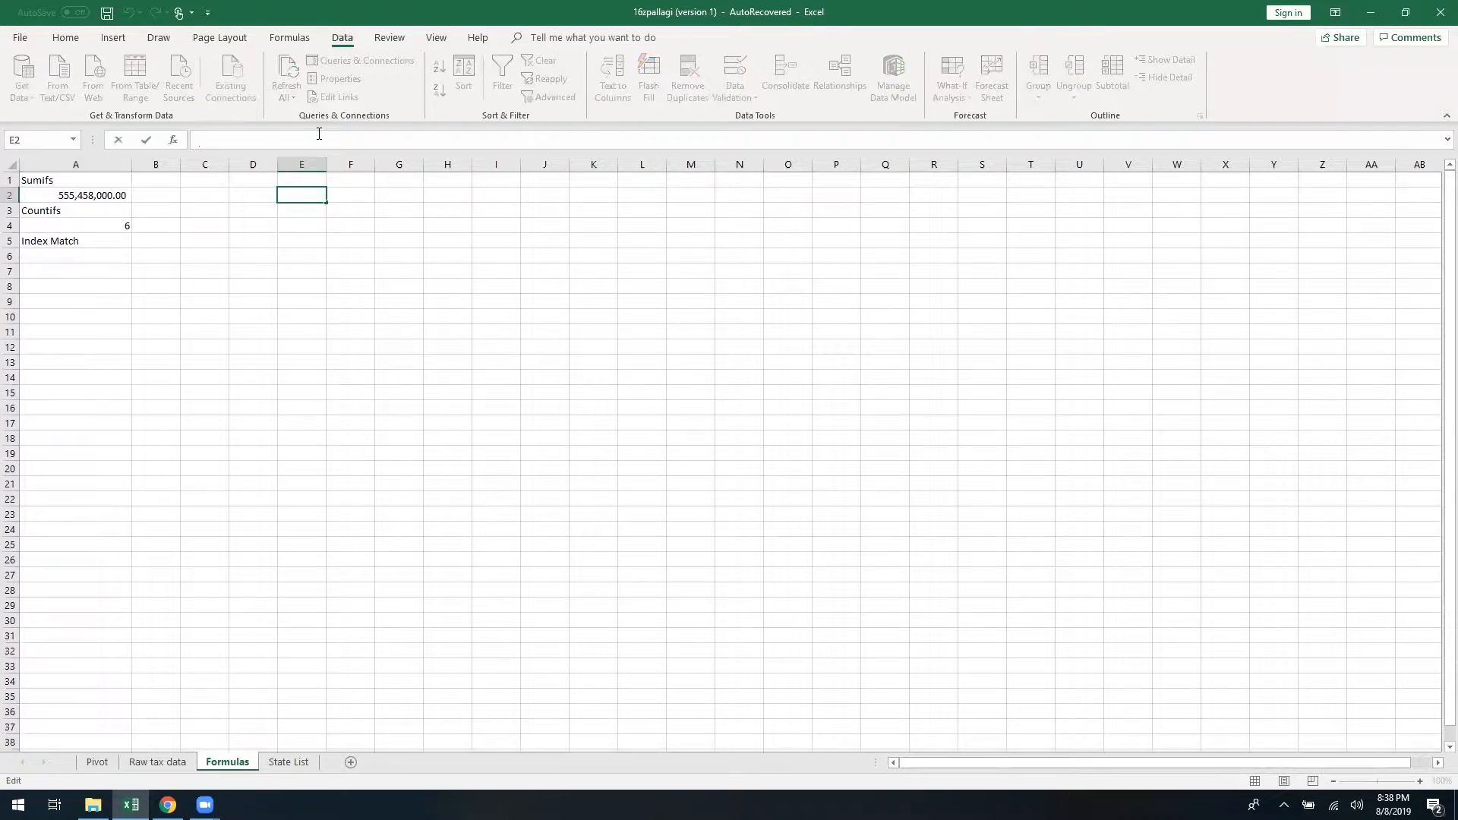
key("ctrl+v")
left_click(319, 135)
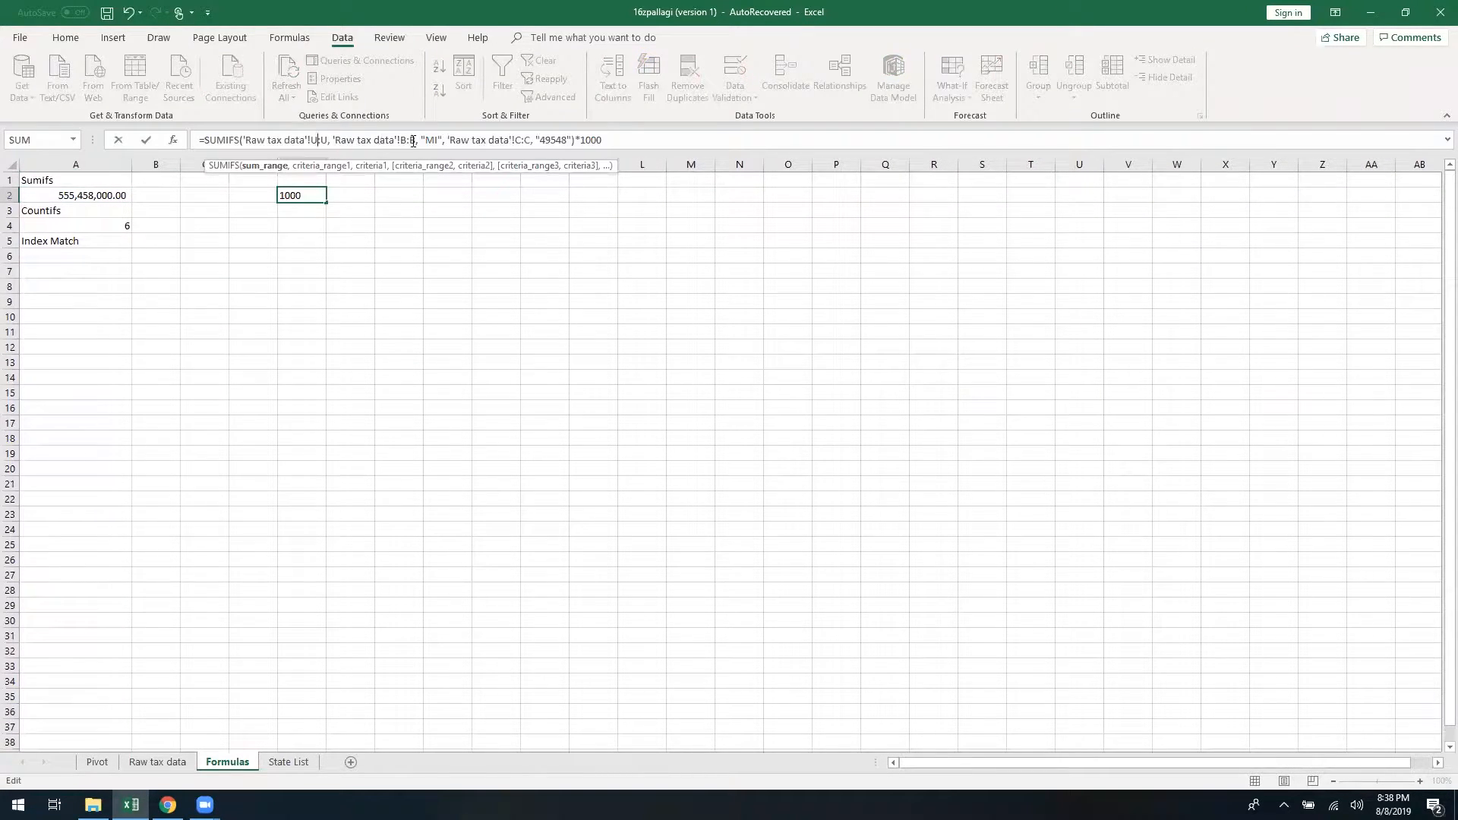
Replace the "MI" and "49548" criteria in cell E2's SUMIFS formula with references to cells F2 and G2
double_click(430, 141)
key("BackSpace")
key("BackSpace")
key("Delete")
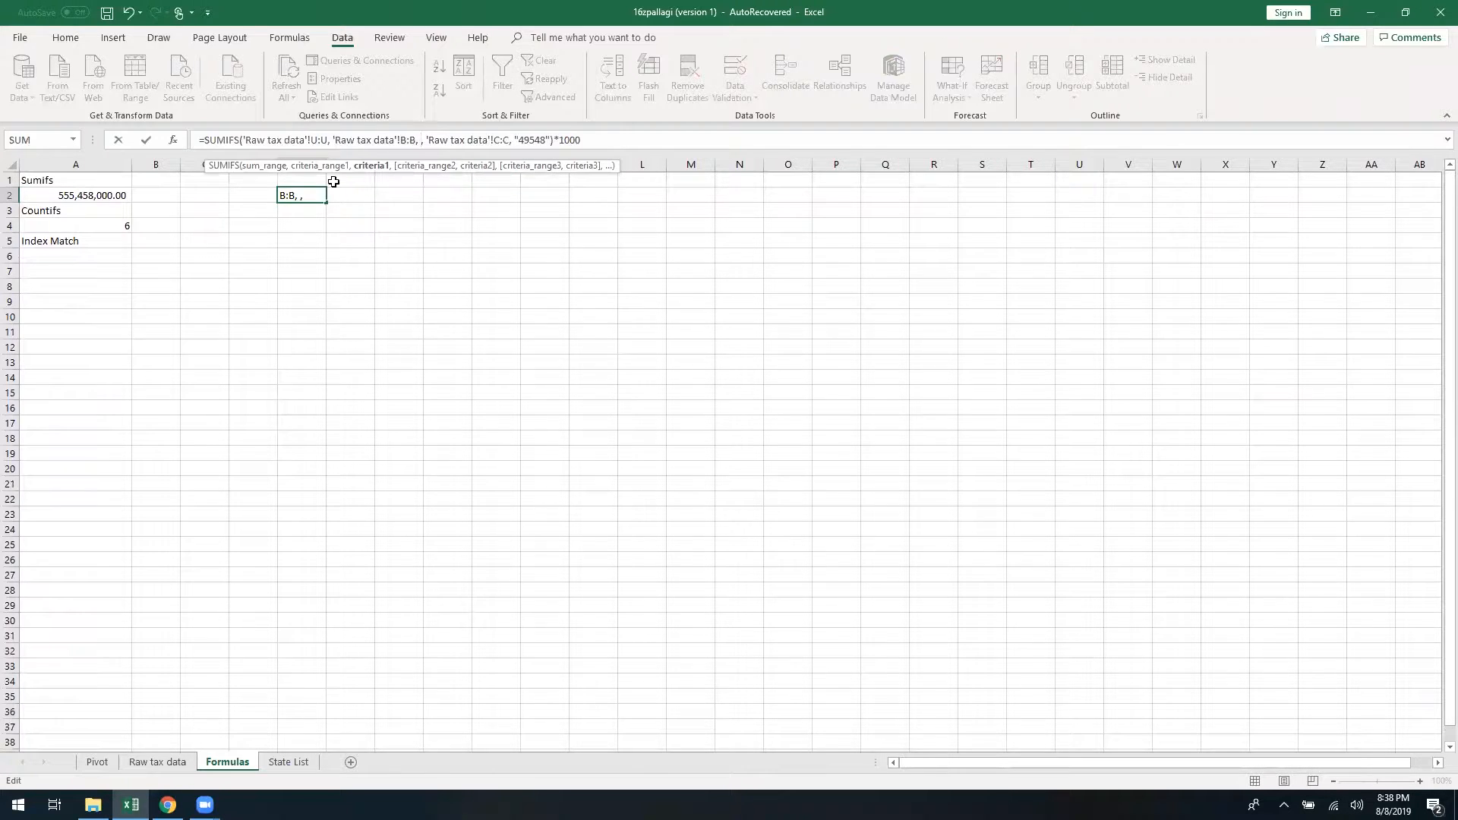
left_click(357, 192)
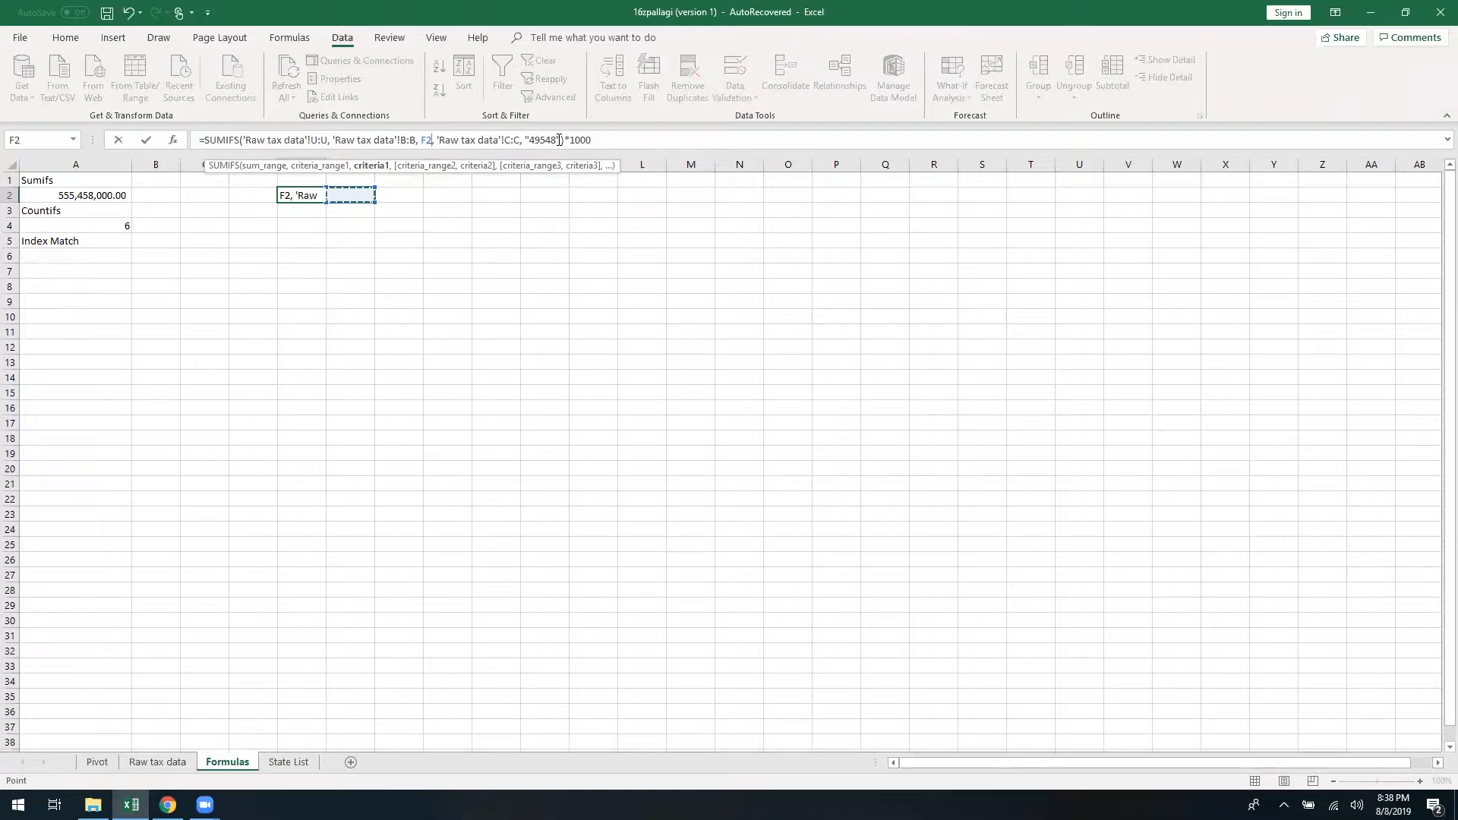
left_click_drag(561, 140, 528, 140)
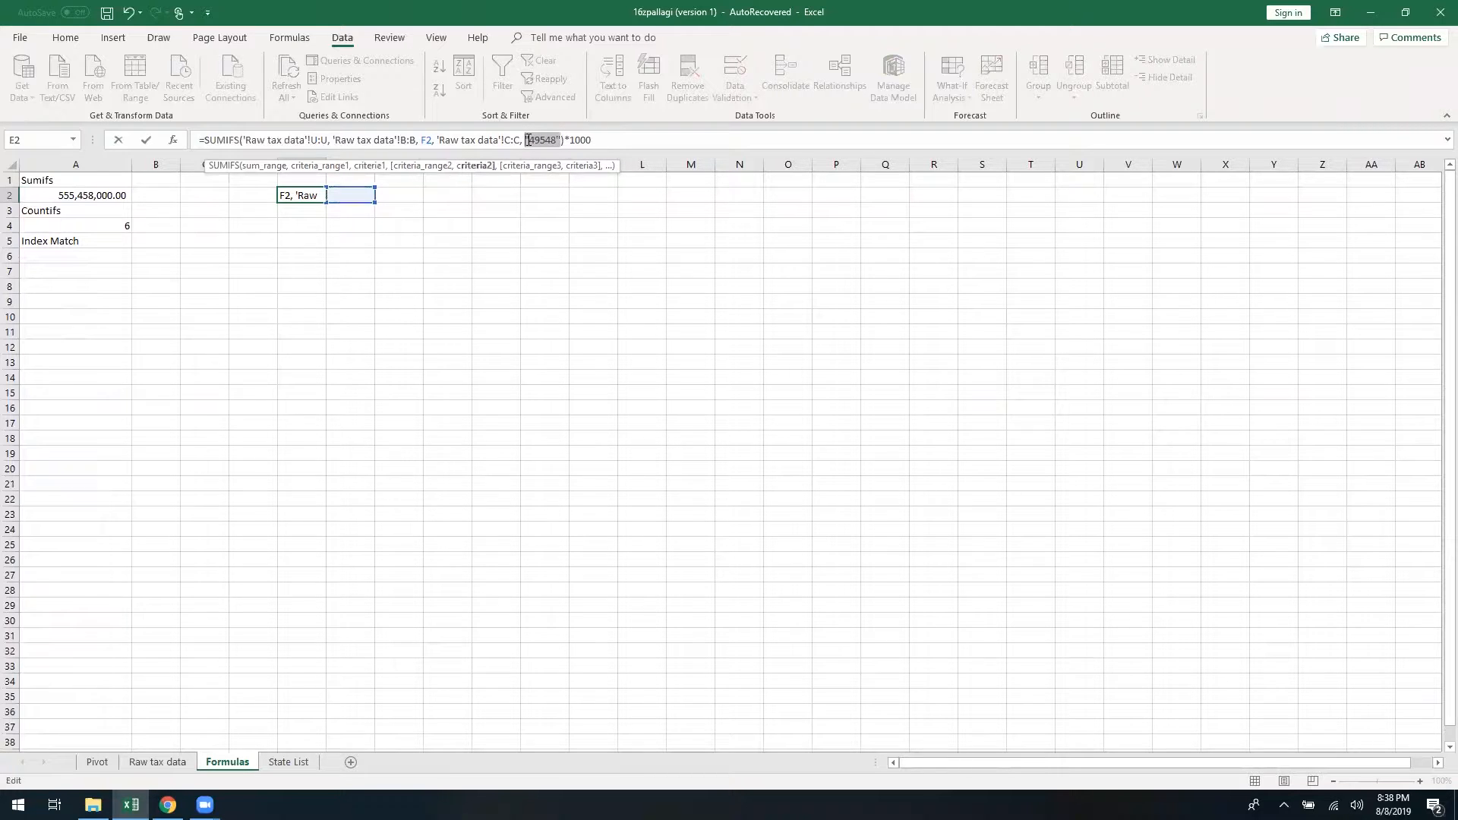
left_click(399, 193)
key("Return")
Enter the headers Total in E1, State in F1 and Zip in G1
left_click(354, 185)
type("State")
key("Tab")
type("Zip")
key("Return")
key("Up")
key("Left")
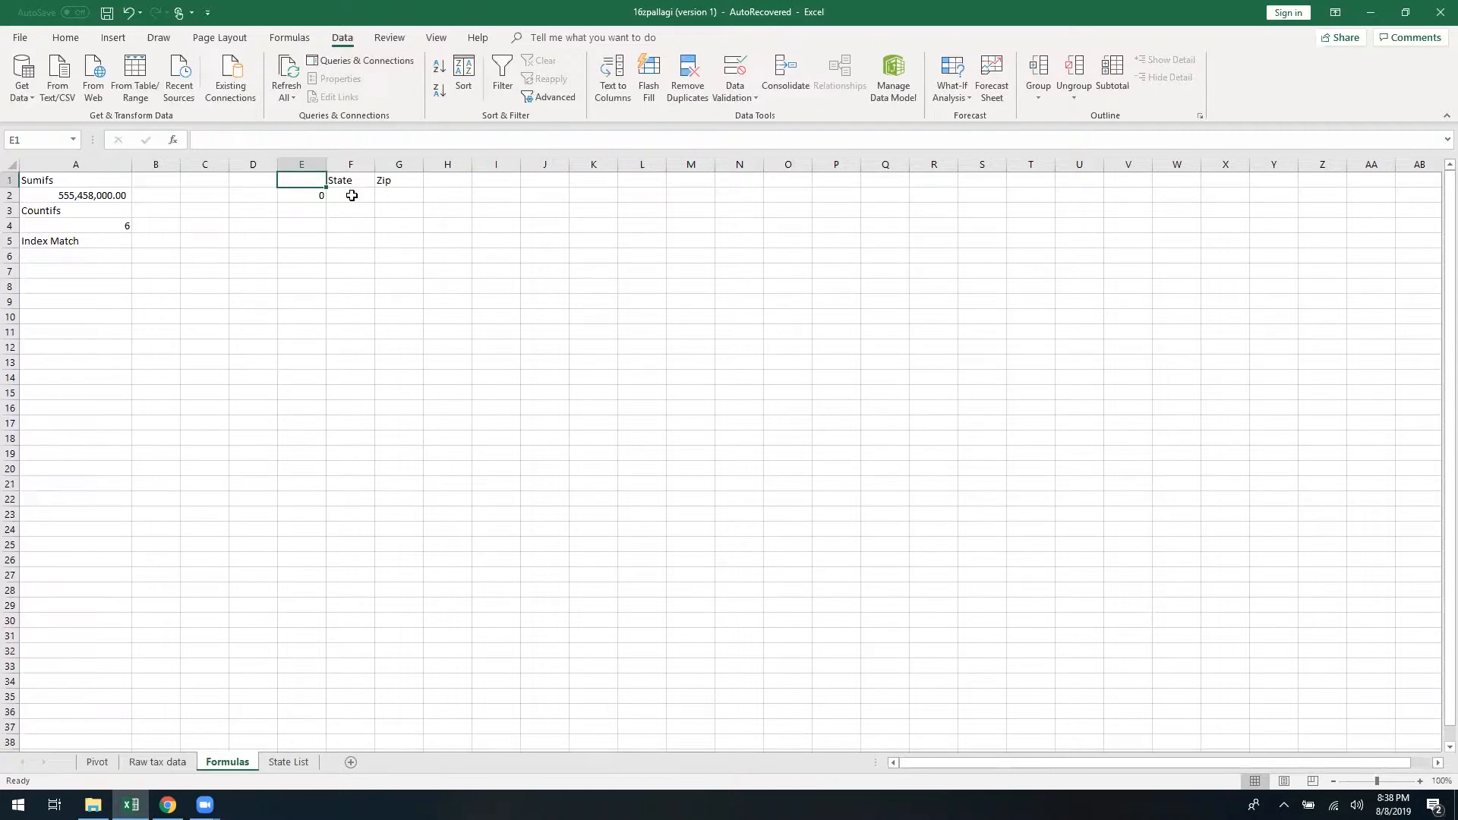
type("Total")
key("Tab")
key("Return")
Enter AR as the state in cell F2 and 7086 as the zip in cell G2
key("Right")
type("A")
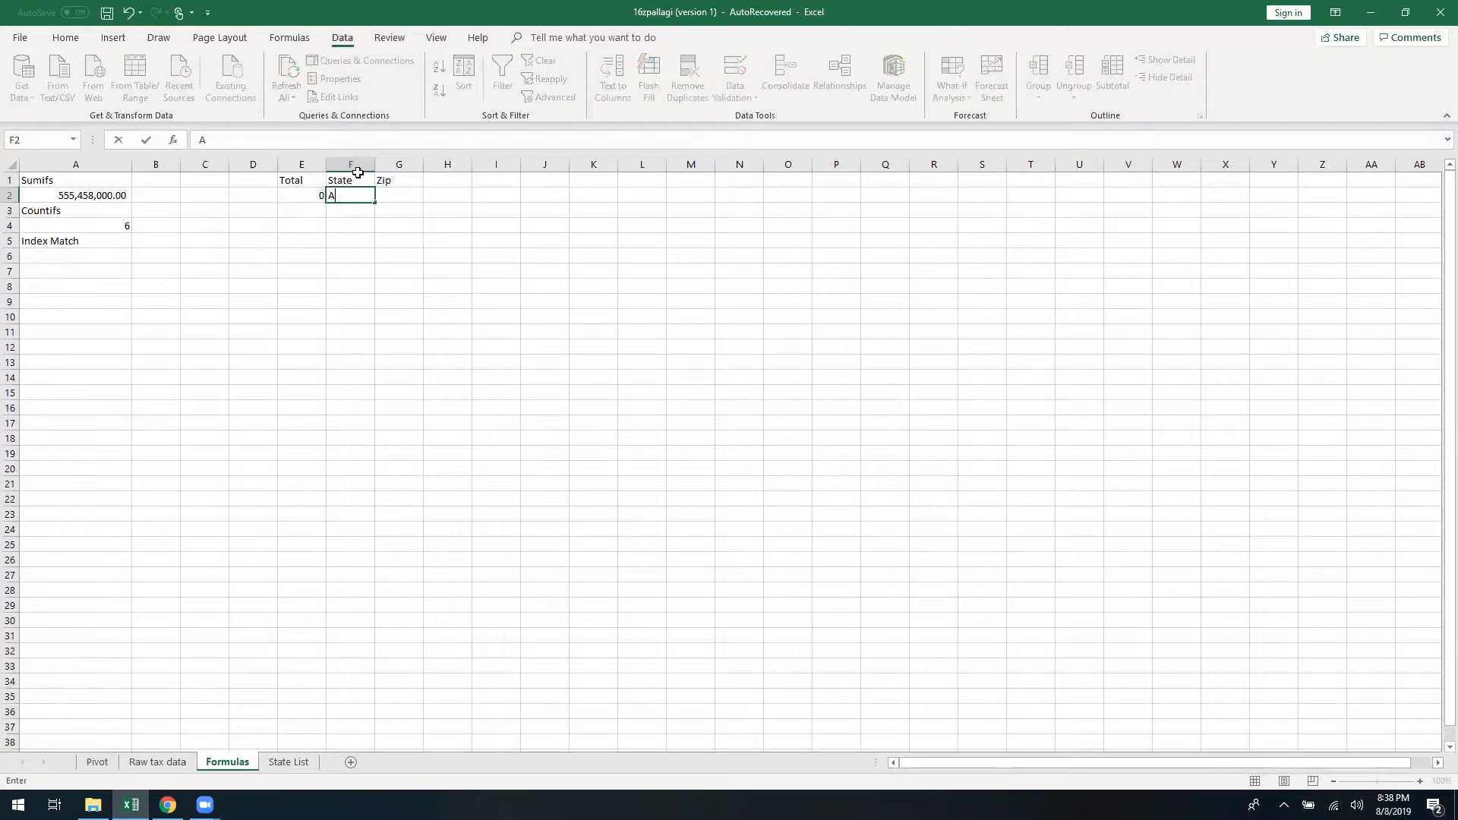
type("R")
key("Tab")
type("7")
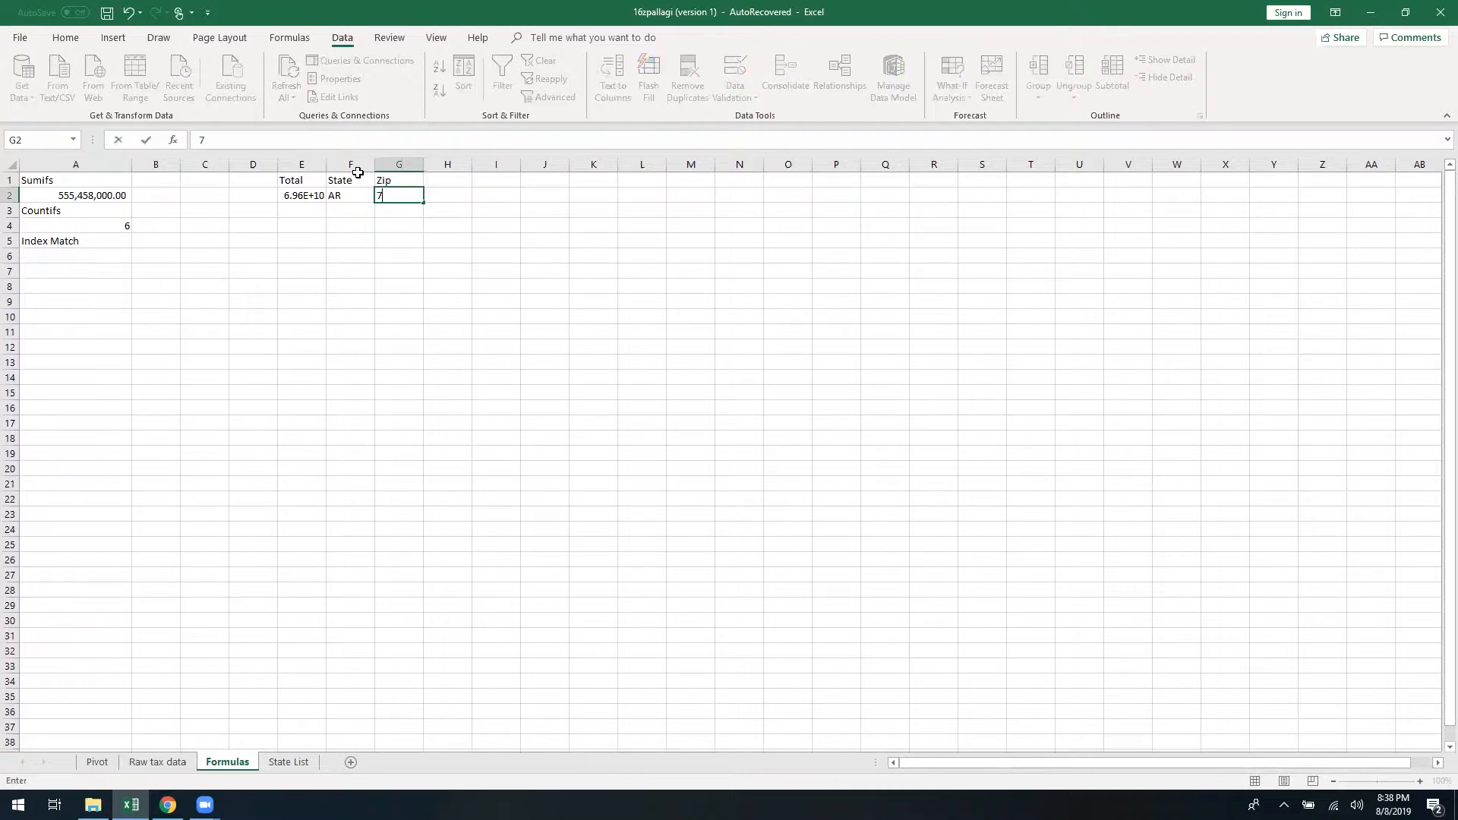
type("086")
key("Return")
Correct the zip in cell G2 to 72086 and fit column E's width to its contents
double_click(319, 165)
left_click(397, 198)
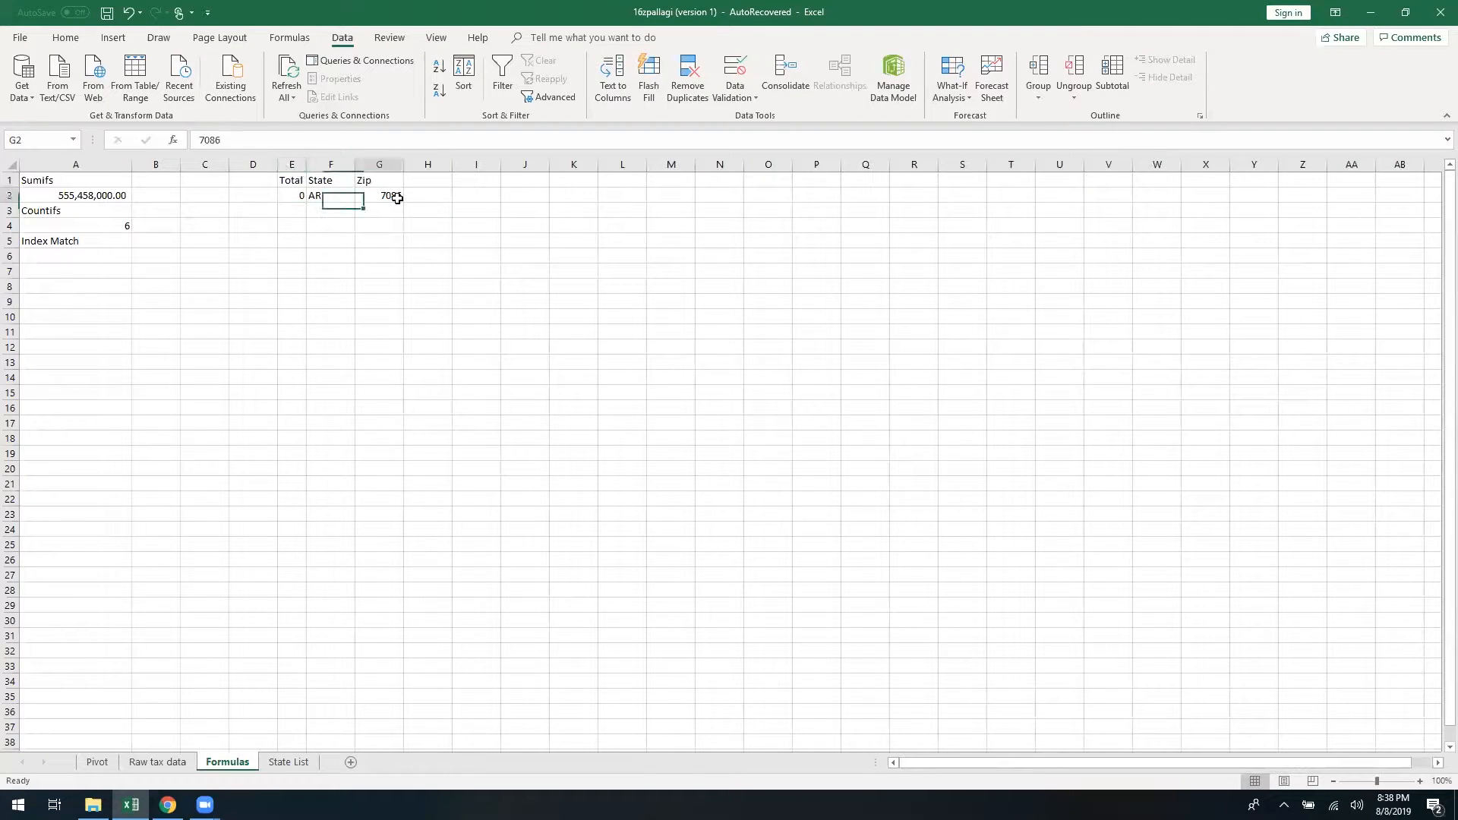
left_click(205, 141)
type("2")
key("Return")
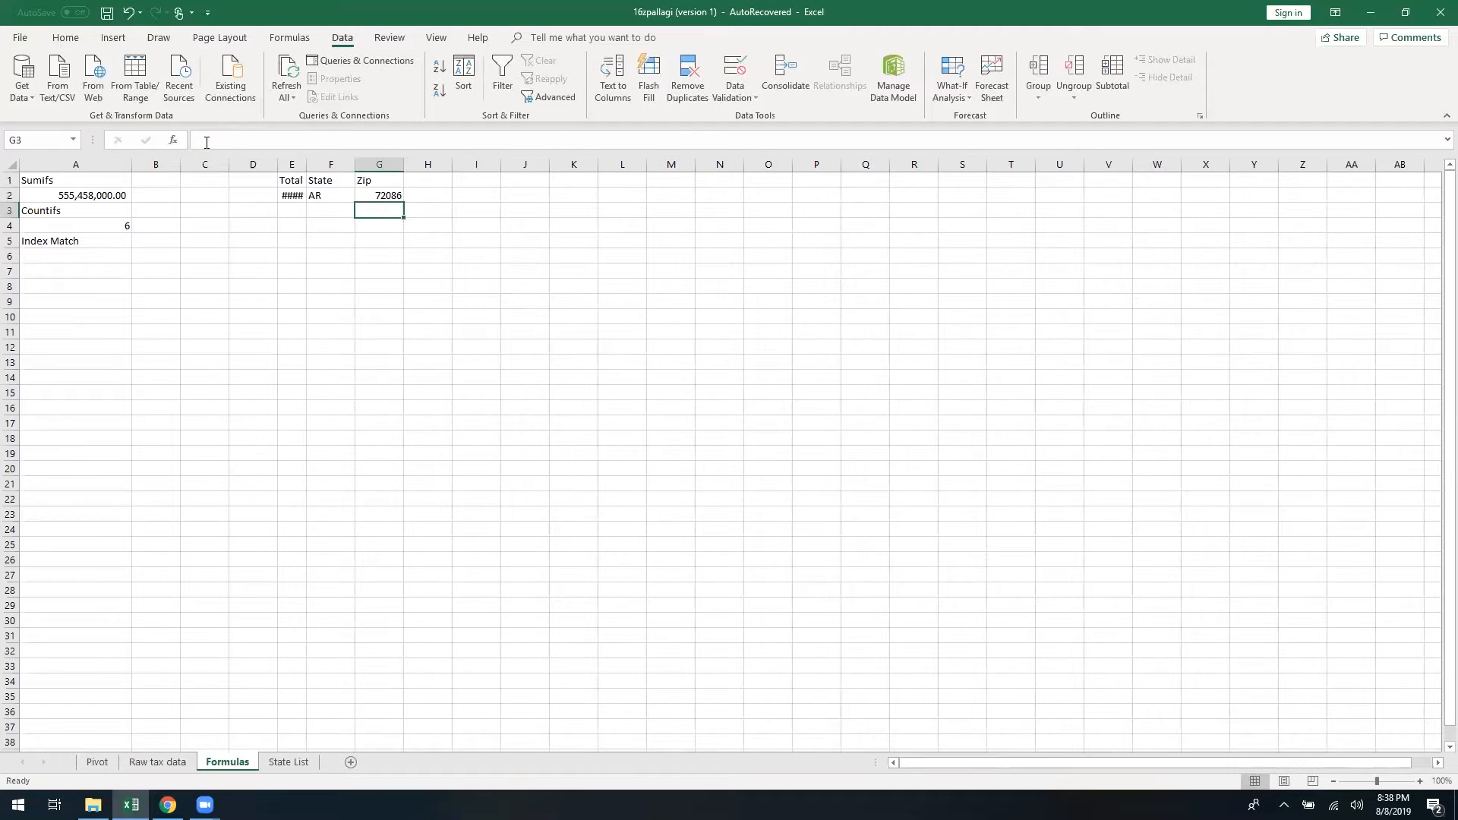
double_click(308, 167)
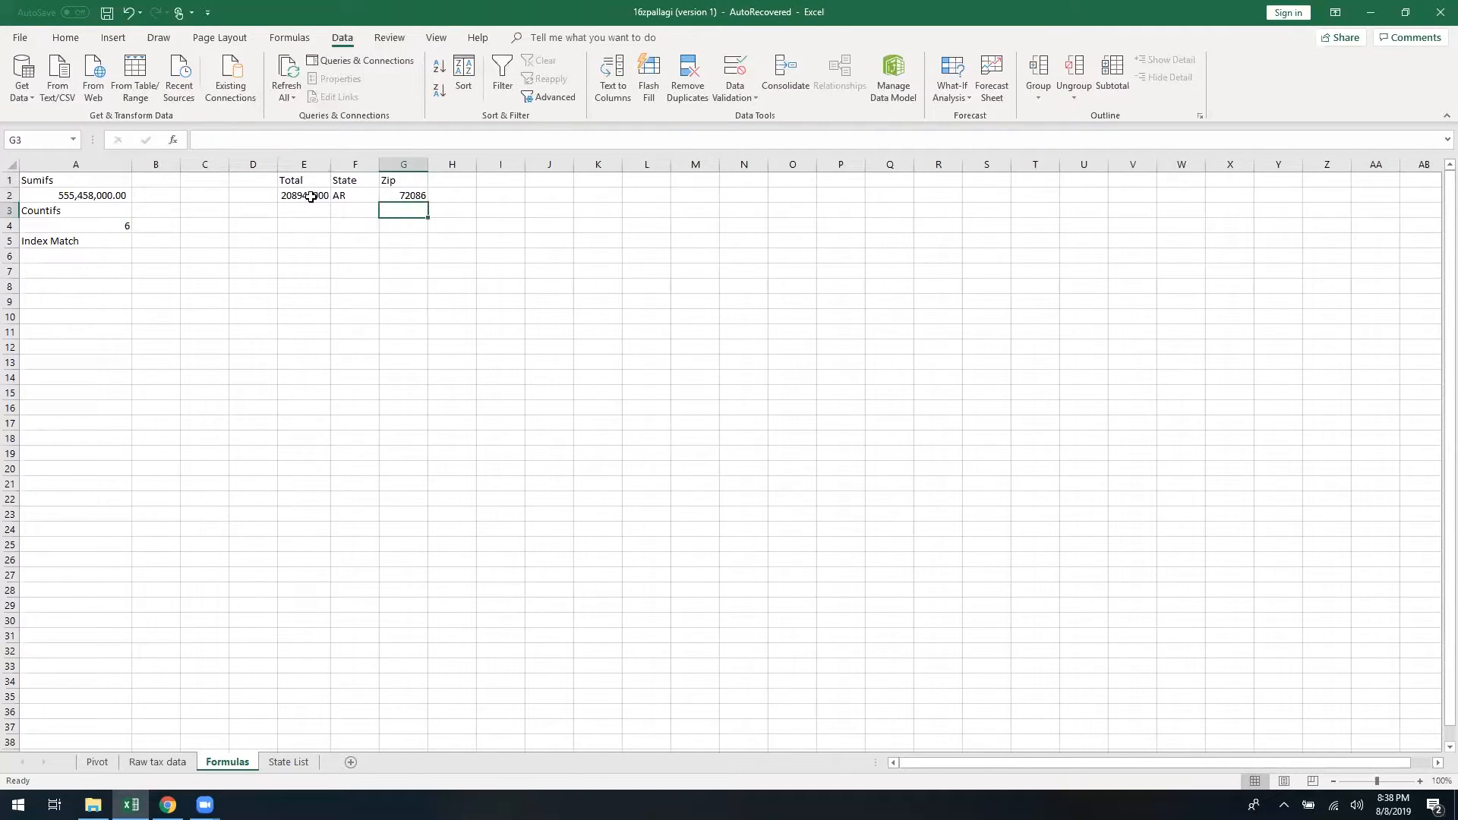
Format the total in cell E2 as Currency
left_click(311, 198)
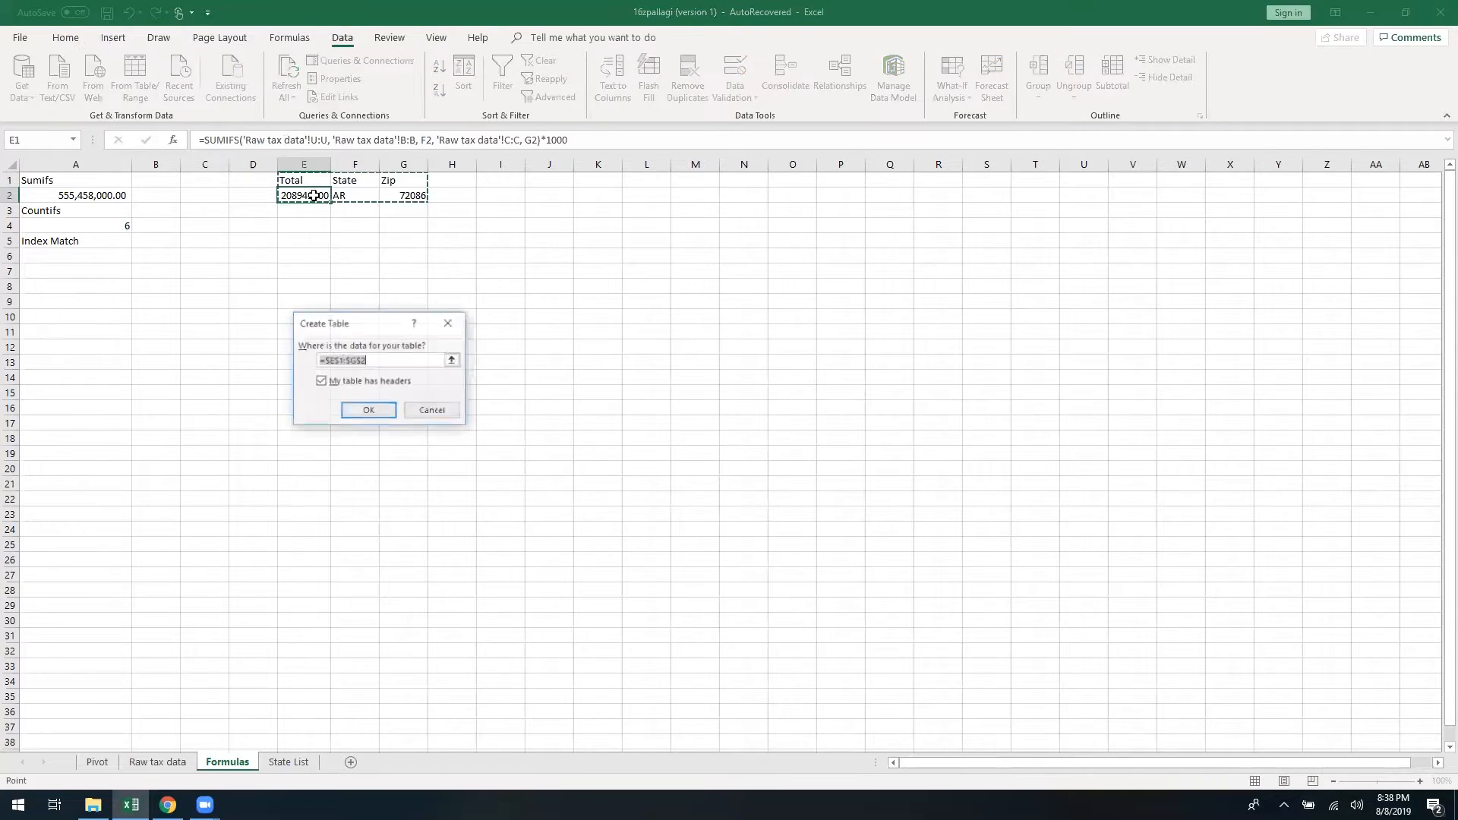
left_click(420, 395)
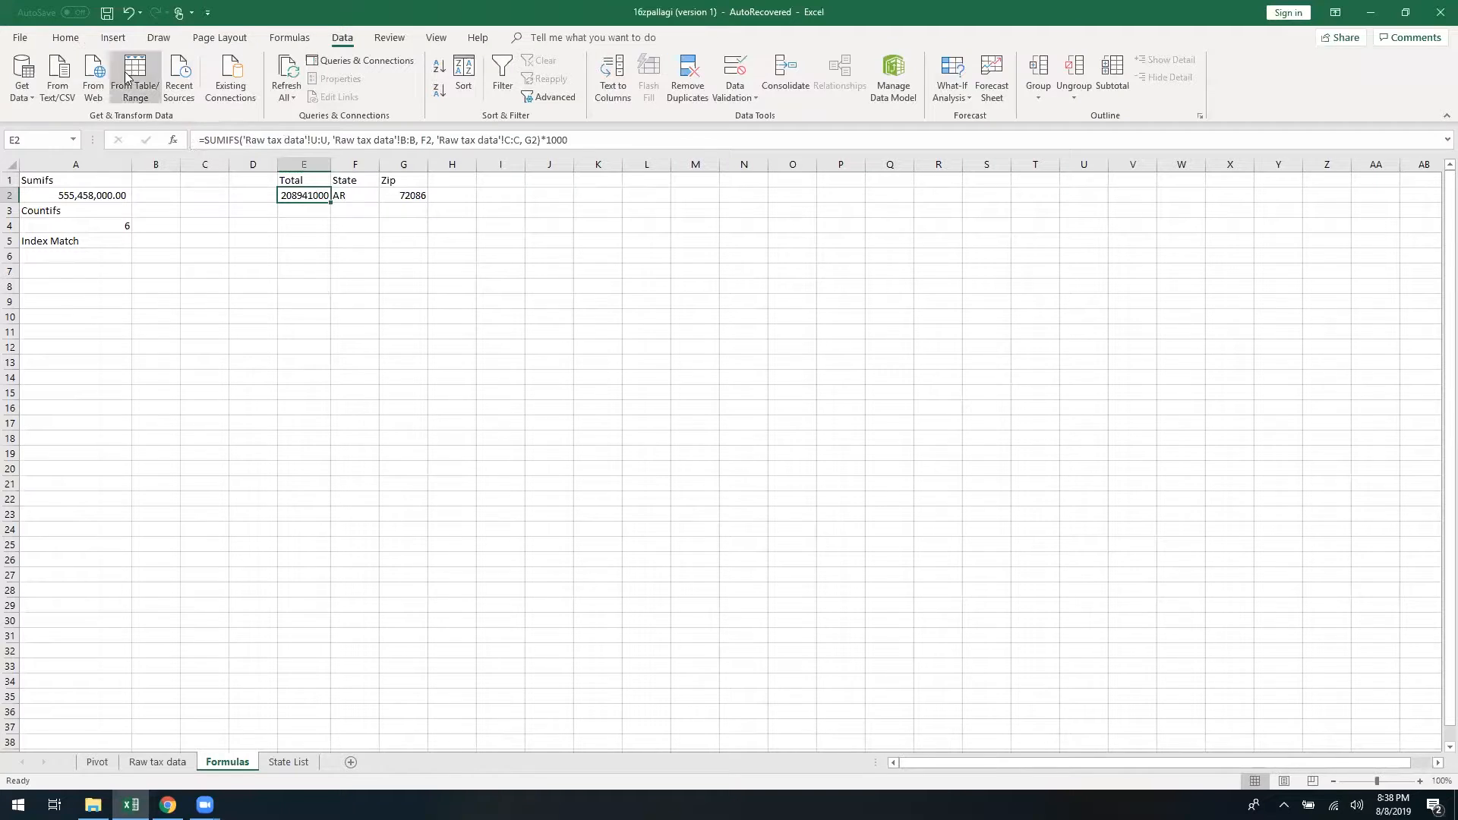
left_click(66, 37)
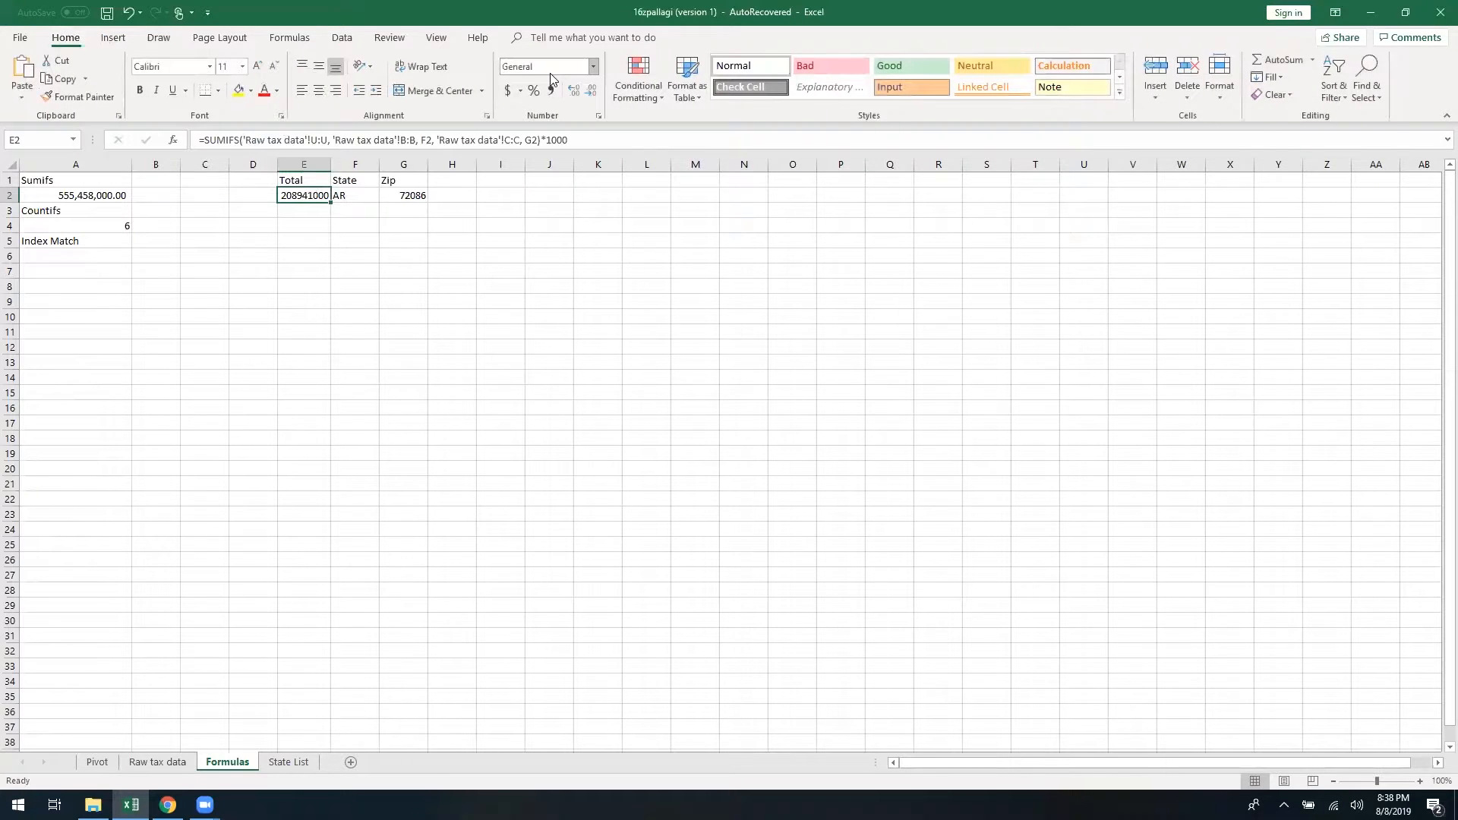
left_click(594, 68)
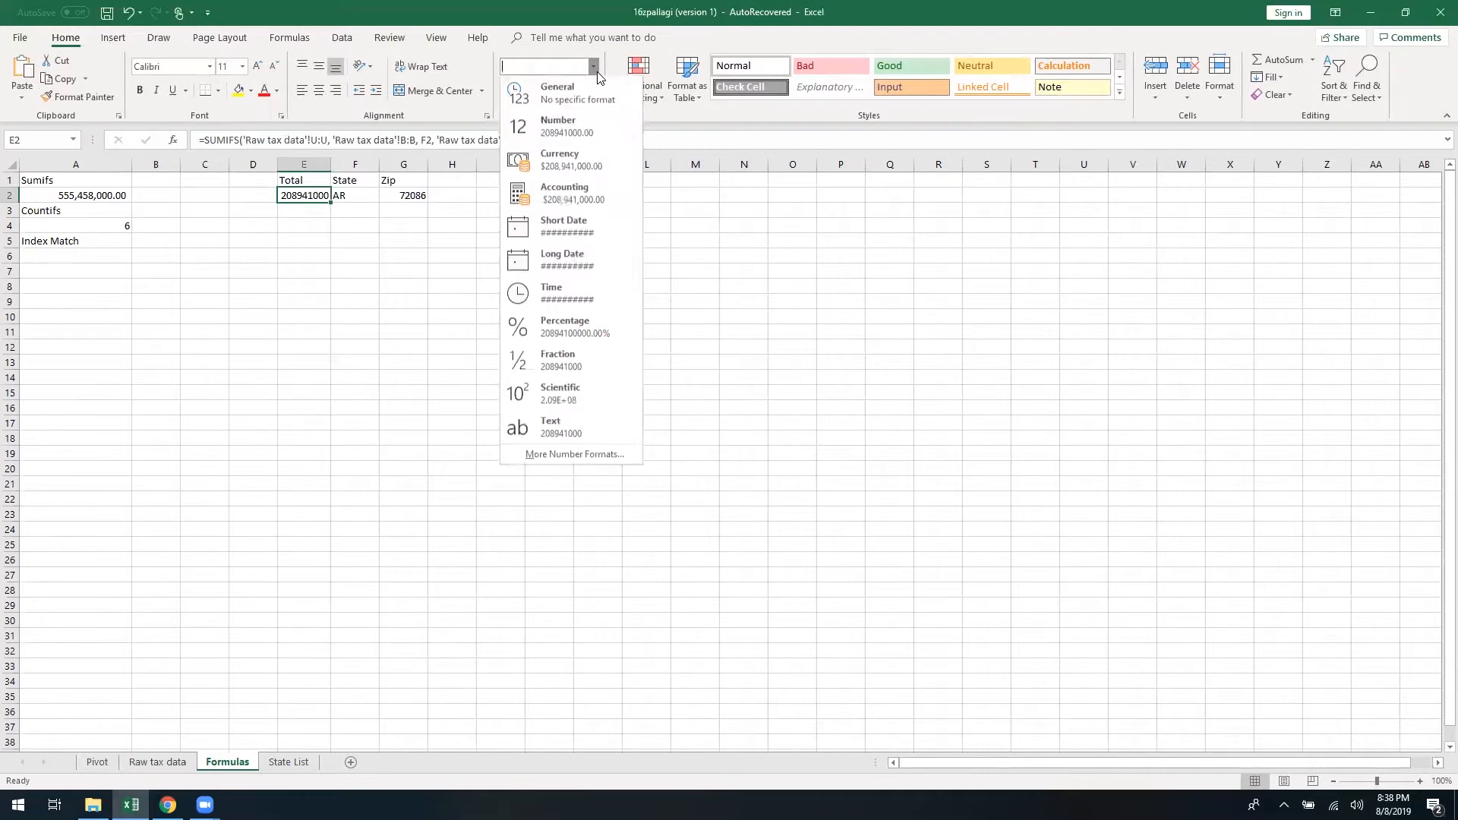
left_click(582, 155)
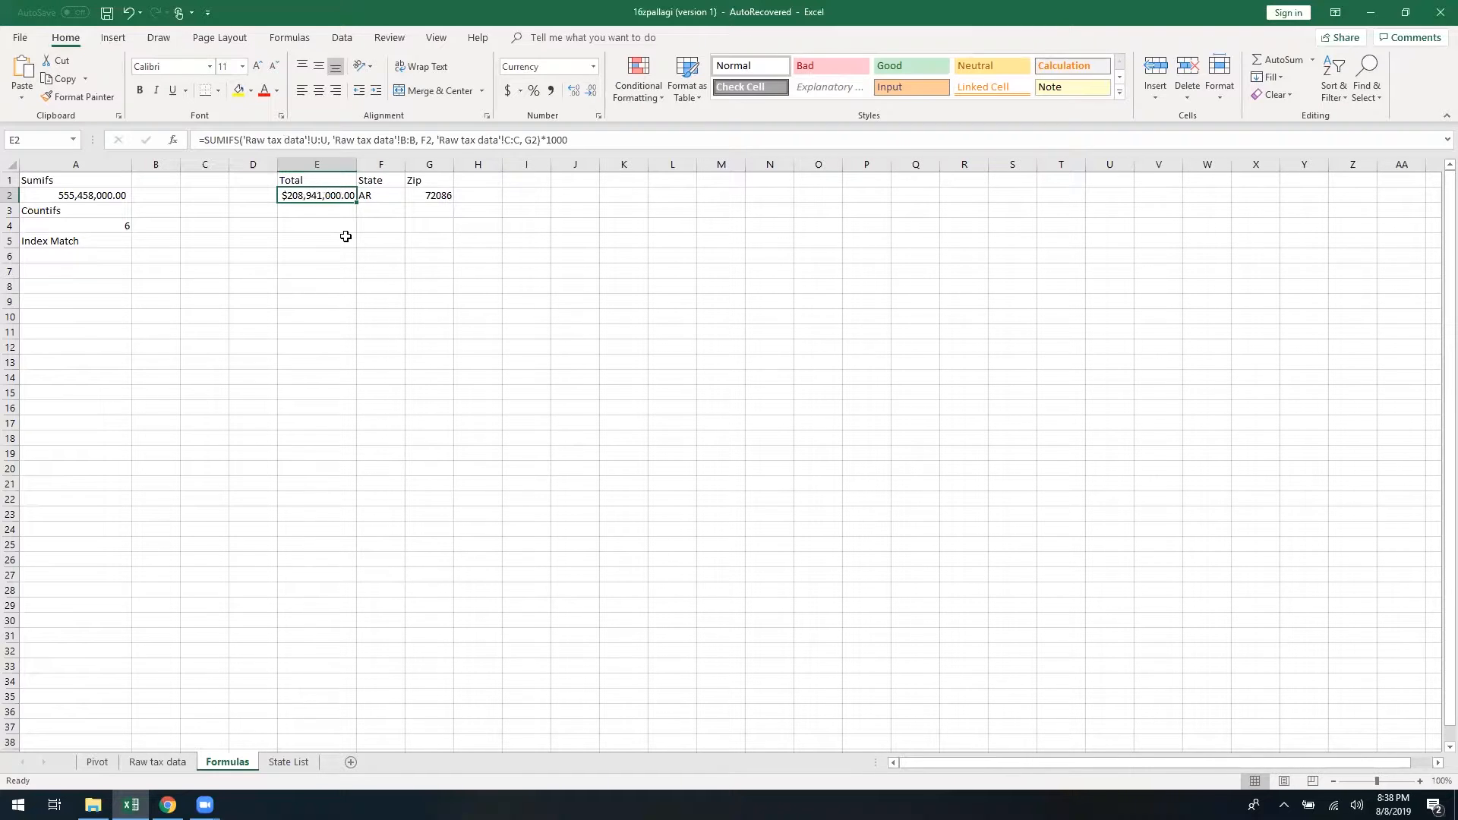
Change the zip criterion in cell G2 to 72104
left_click(119, 198)
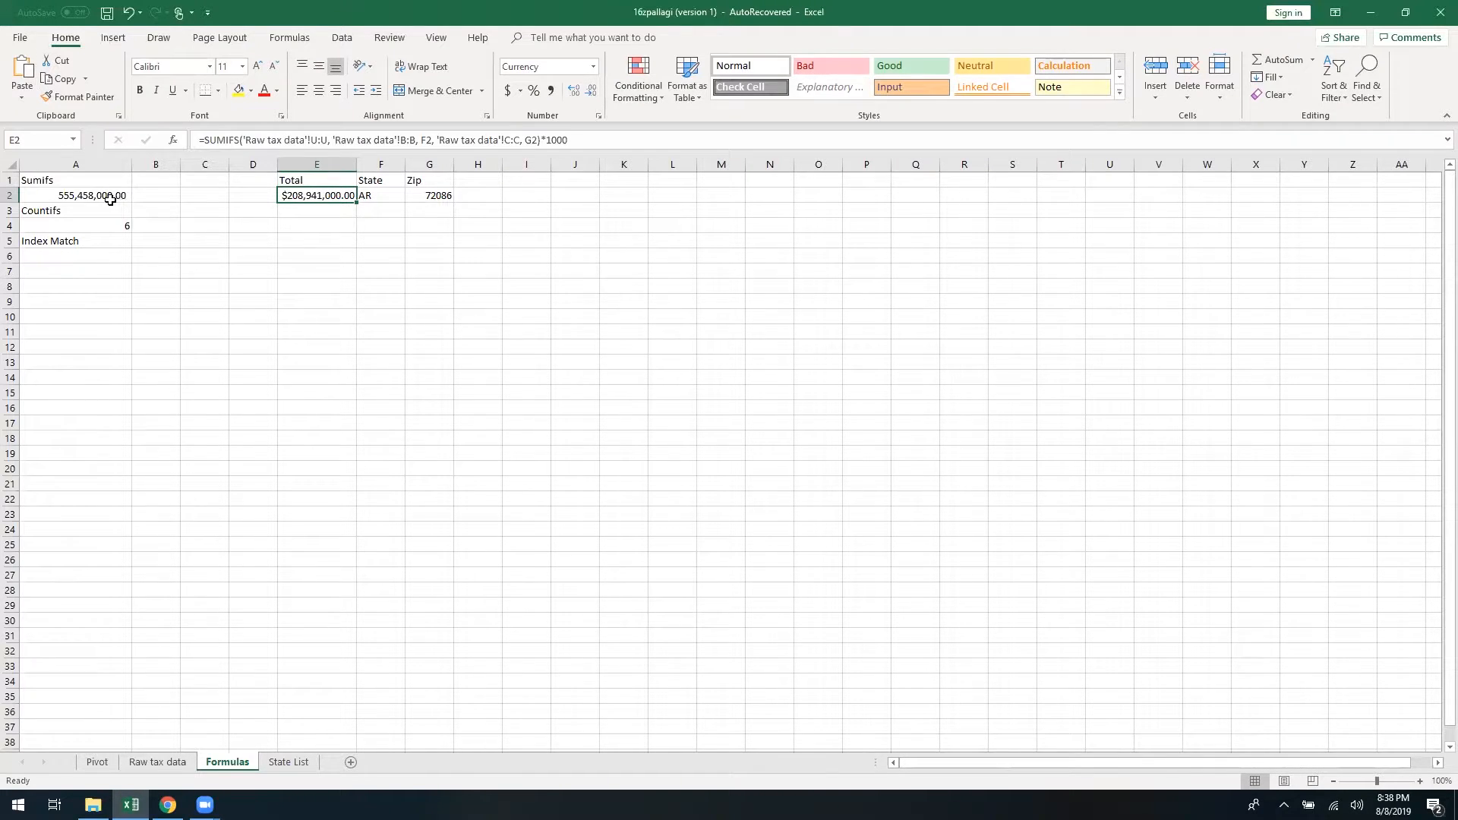
left_click(323, 199)
left_click(424, 194)
type("72104")
key("Return")
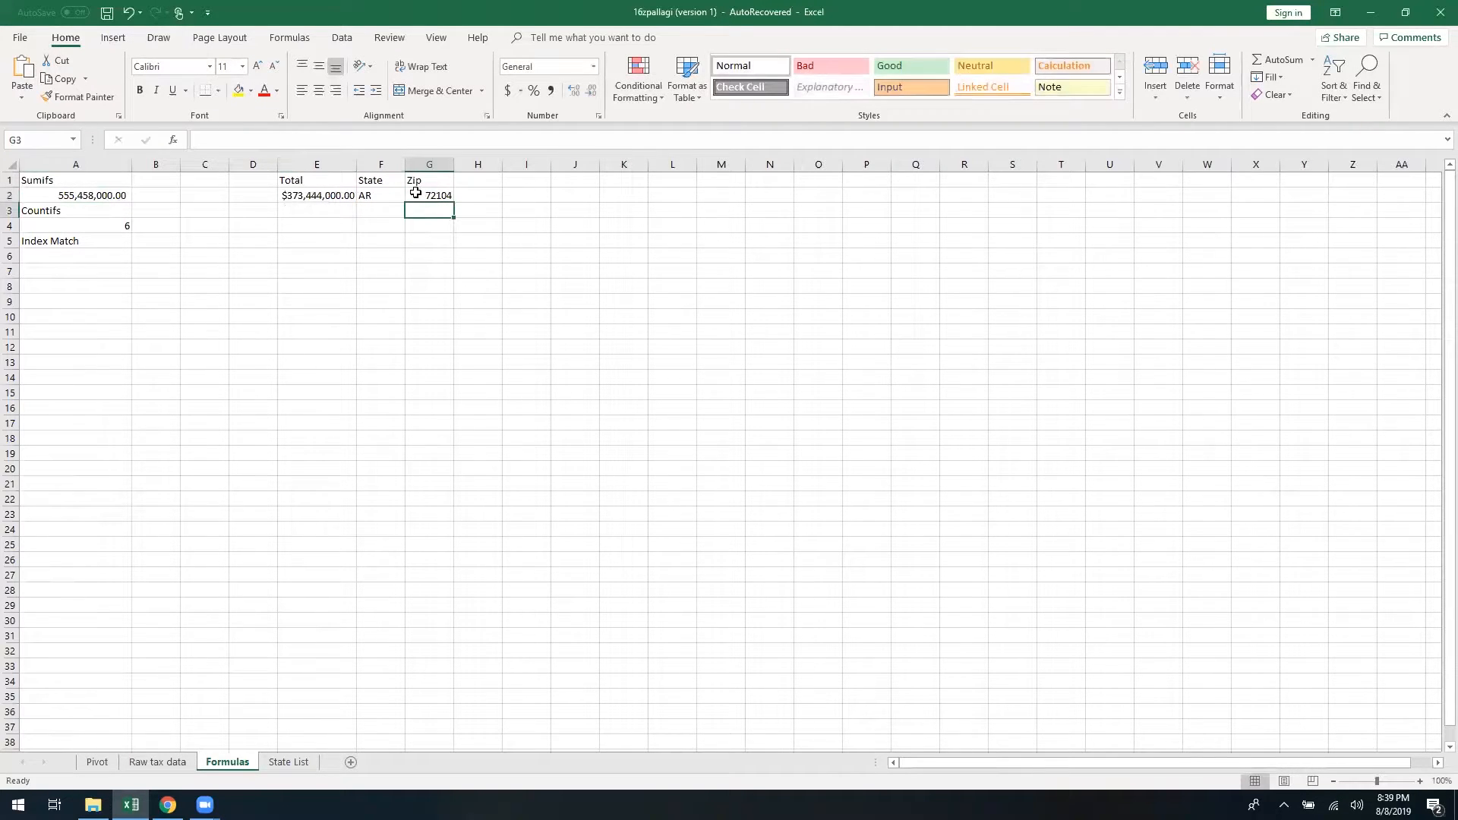
Replace the zip criterion in cell G2 with the wildcard *
left_click(415, 193)
key("Left")
key("Right")
type("*")
key("Return")
left_click_drag(423, 198, 361, 202)
left_click(367, 238)
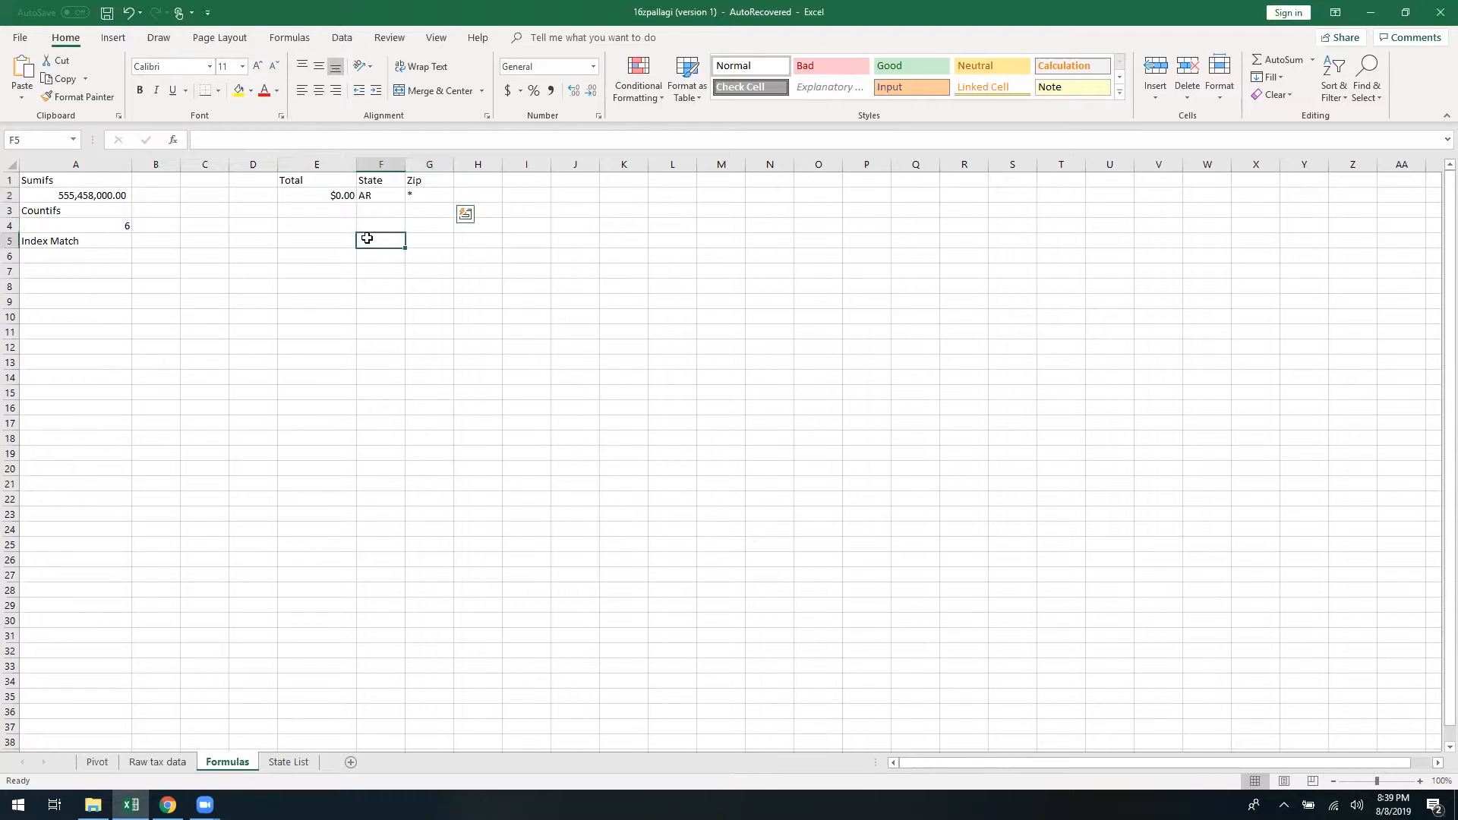
Start an INDEX formula in cell A6 with Raw tax data column B as its array
left_click(98, 257)
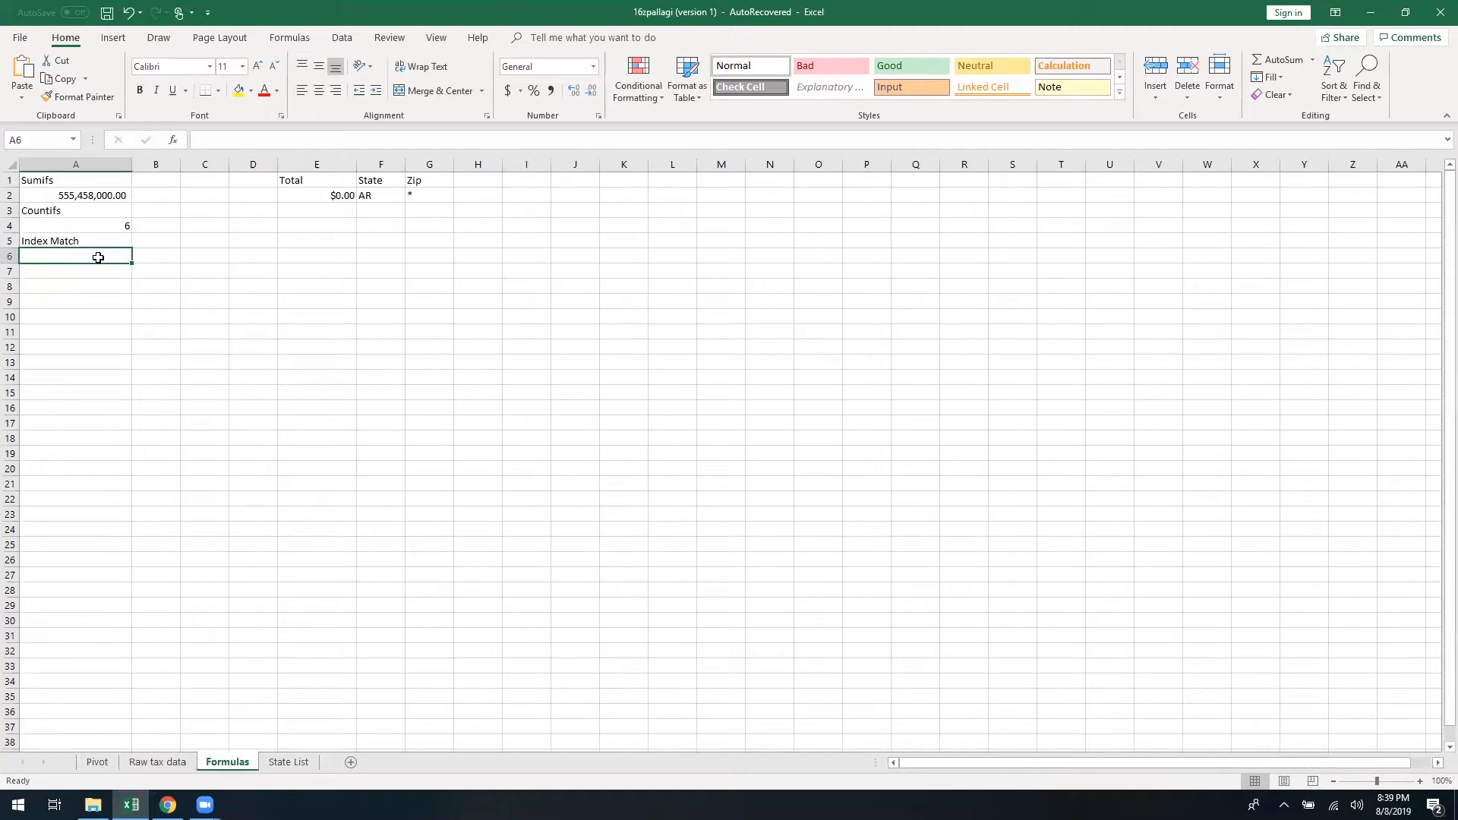
type("=index")
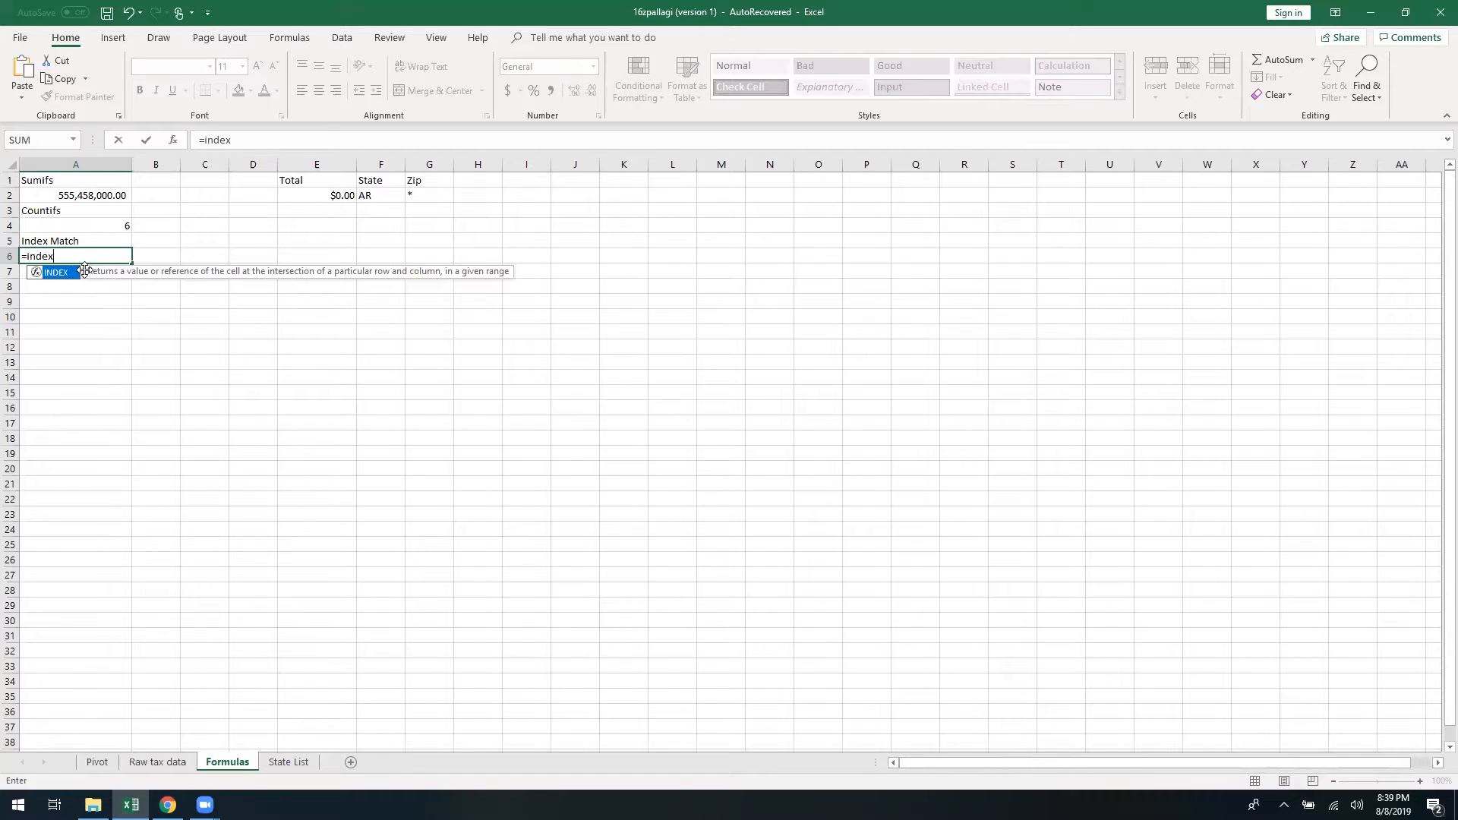
double_click(79, 271)
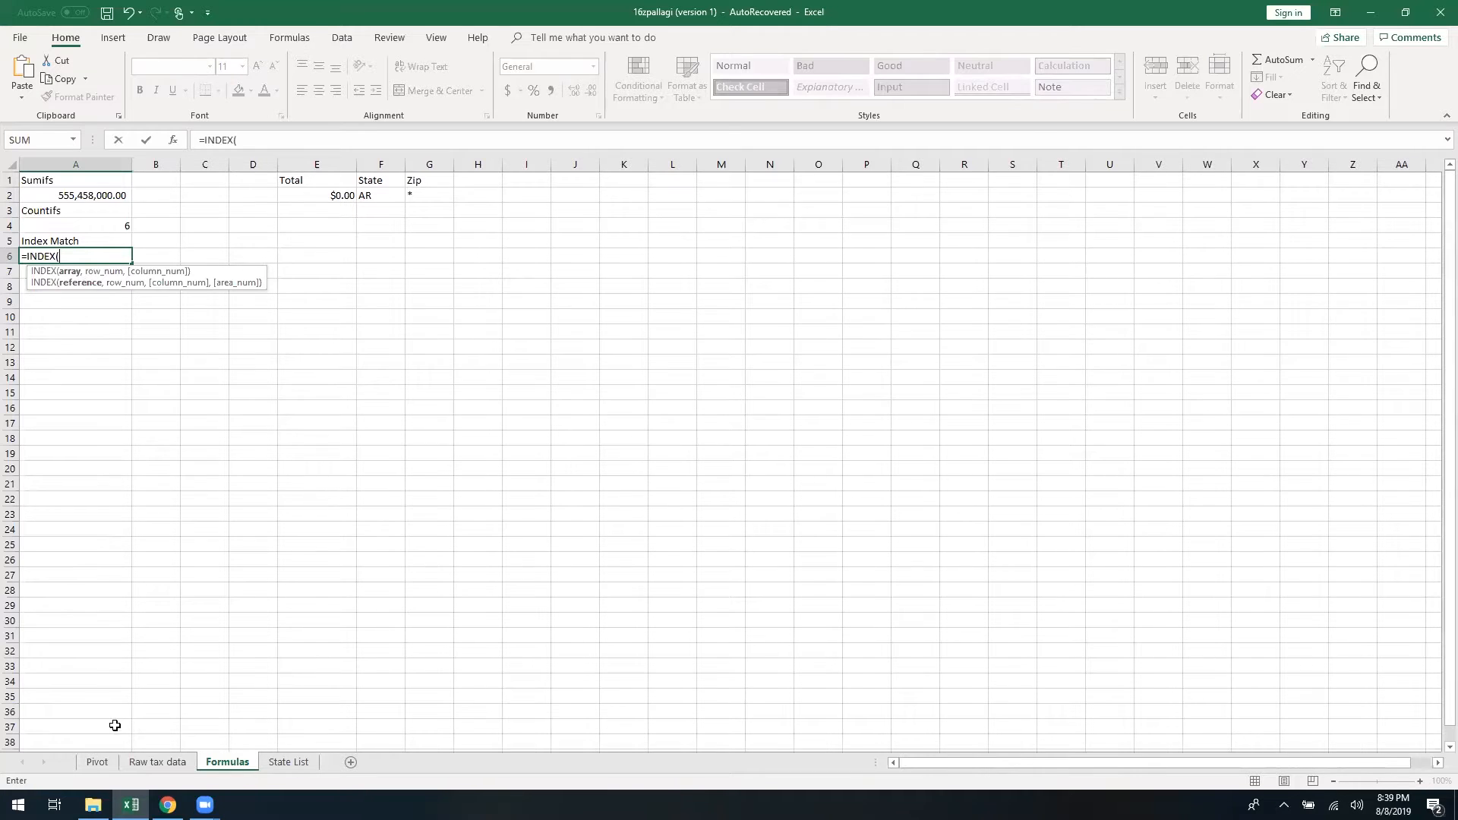
left_click(141, 766)
left_click(112, 165)
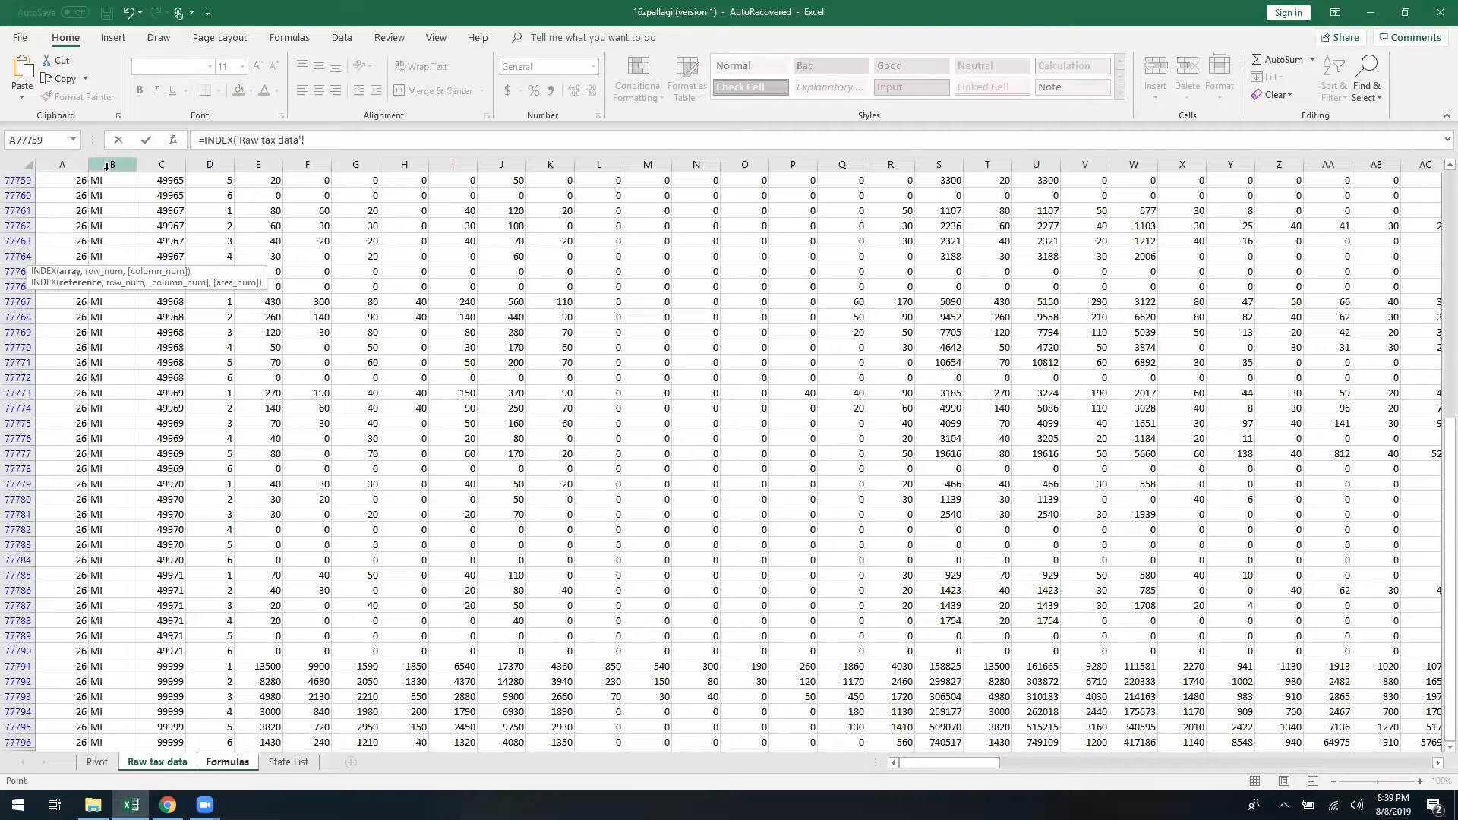
left_click(334, 139)
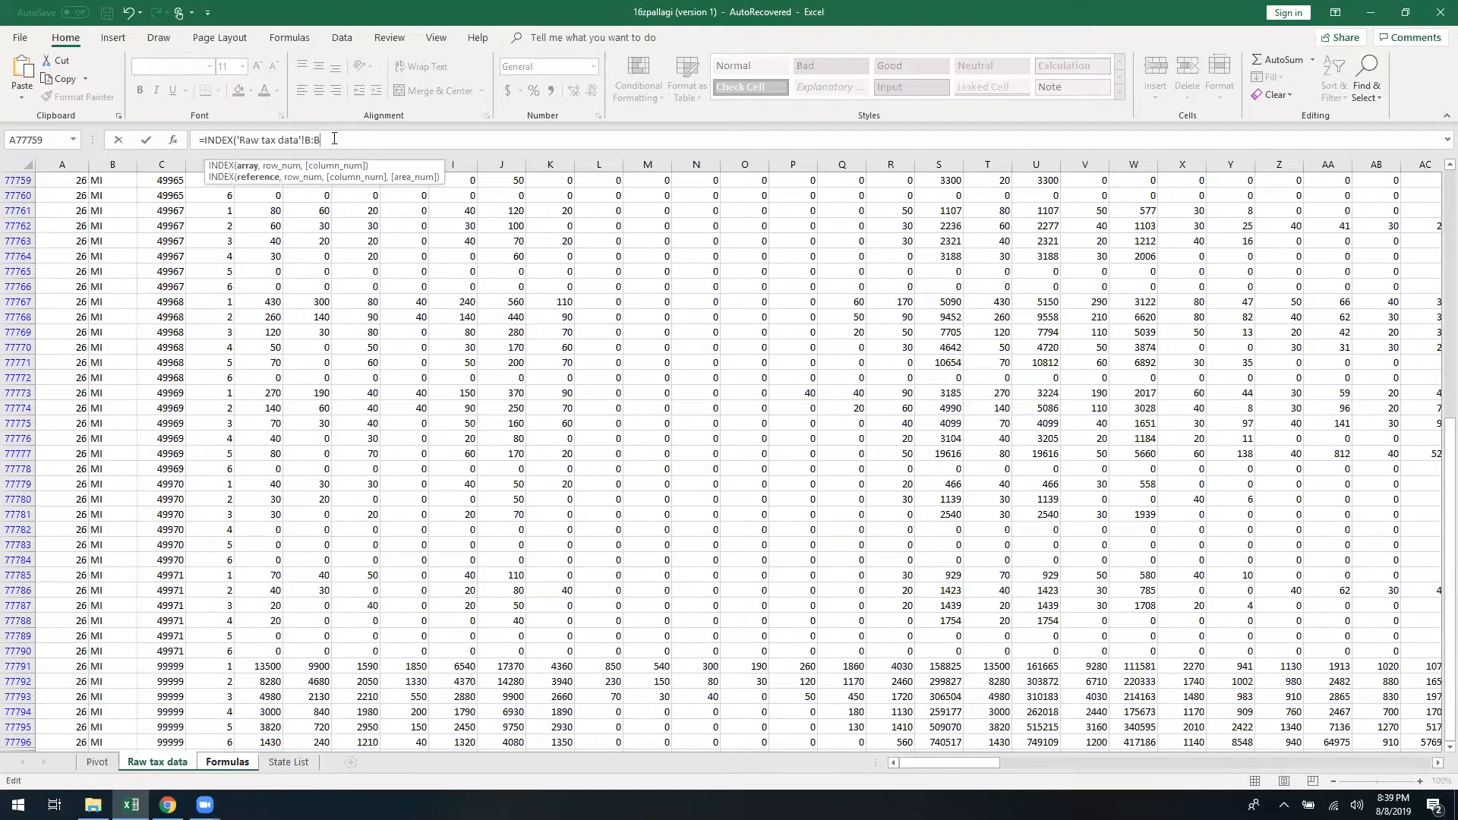
Nest a MATCH function as the INDEX row number, with Formulas cell A7 as its lookup value
type(", MATCH(")
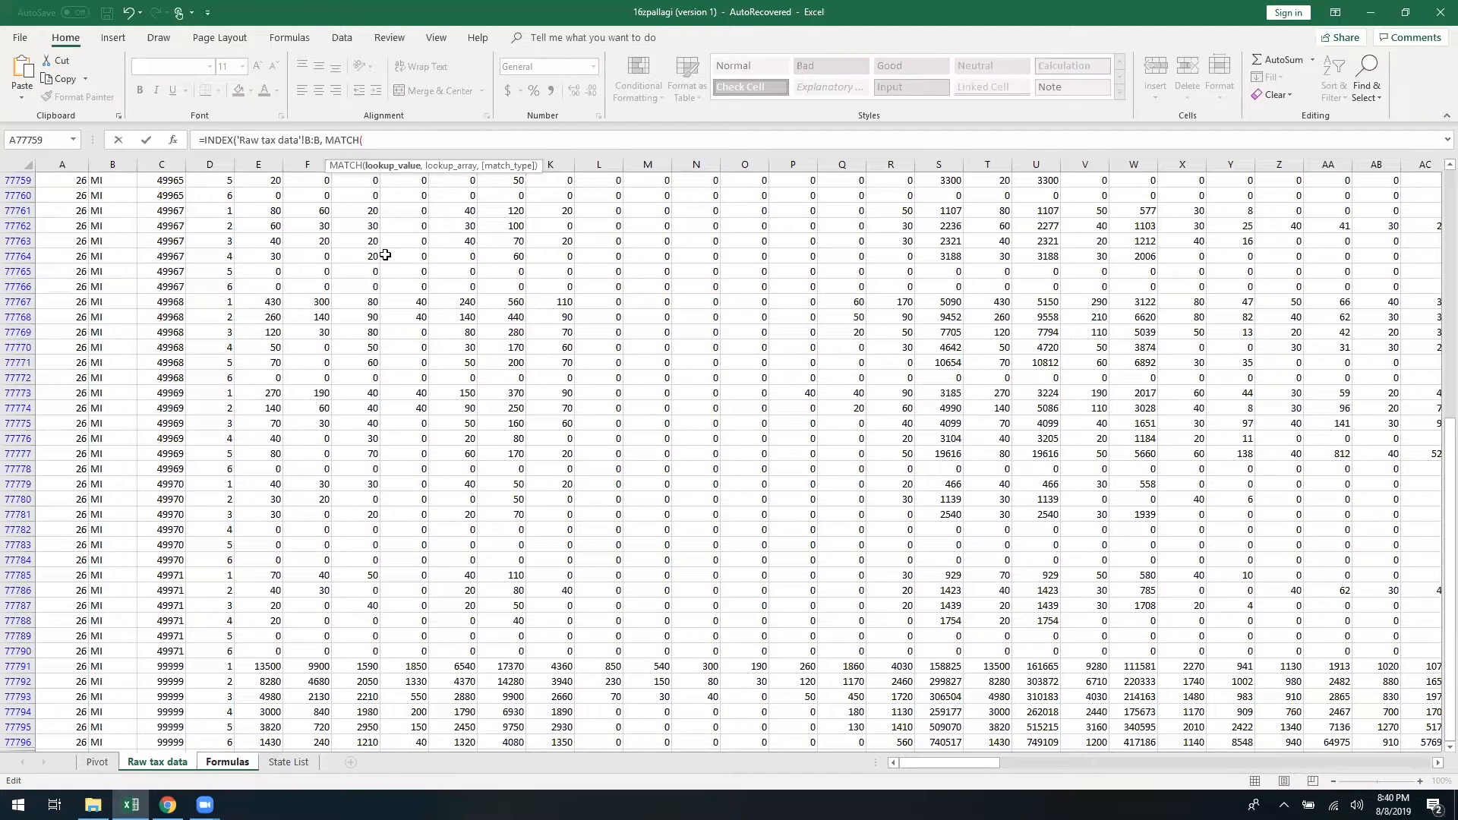
left_click(227, 761)
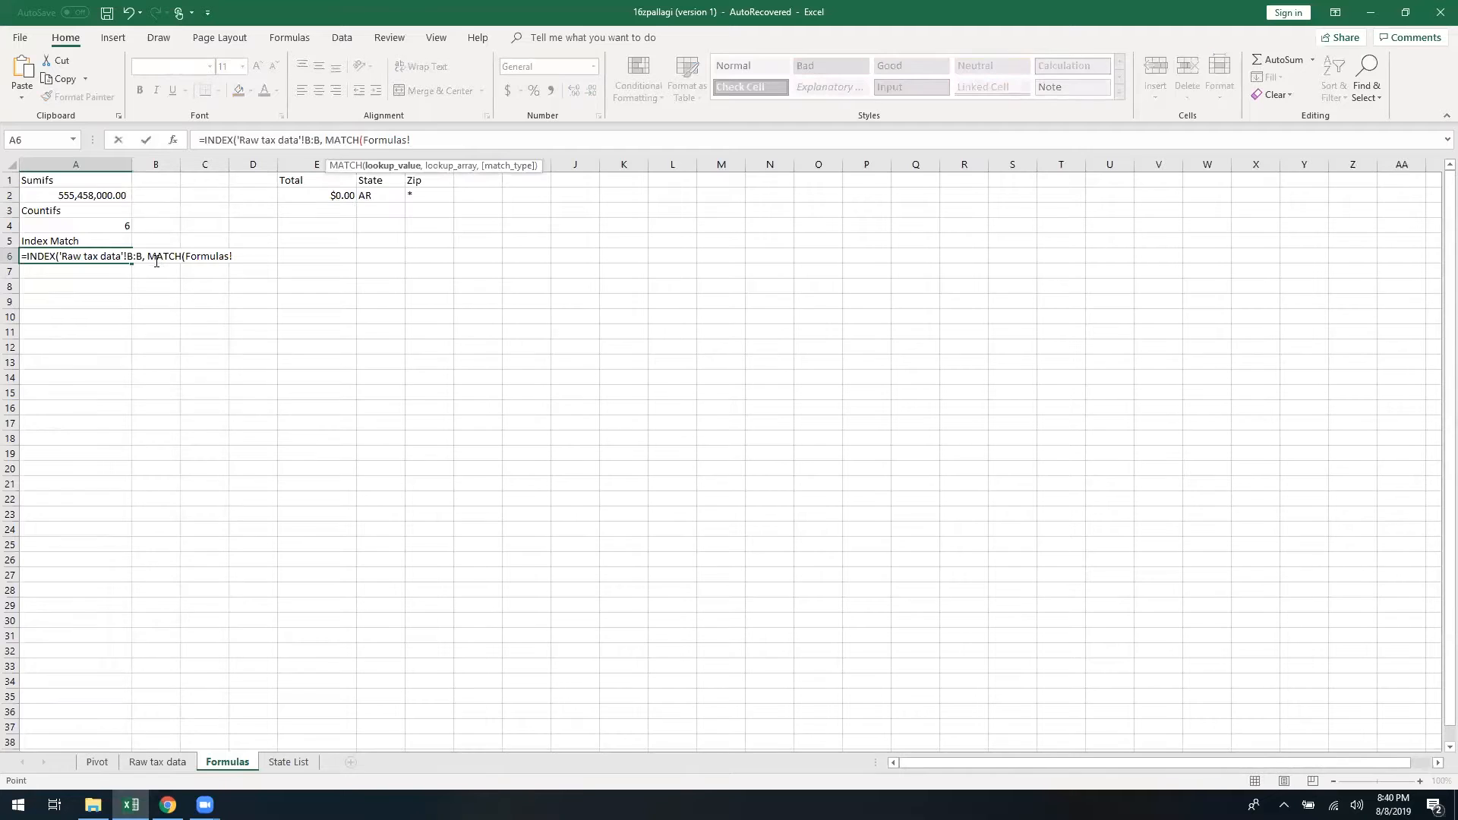
left_click(101, 279)
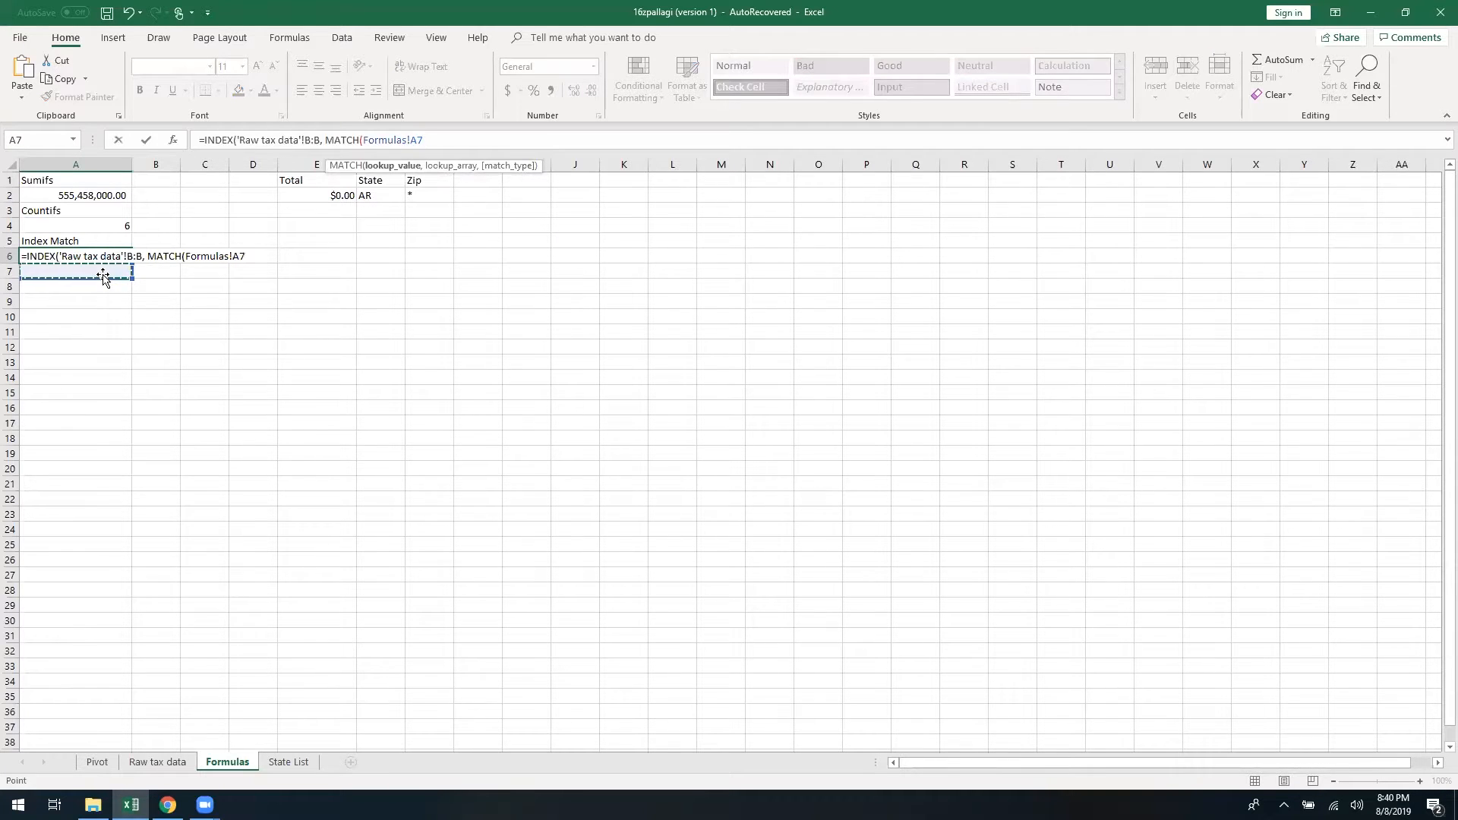
type(",")
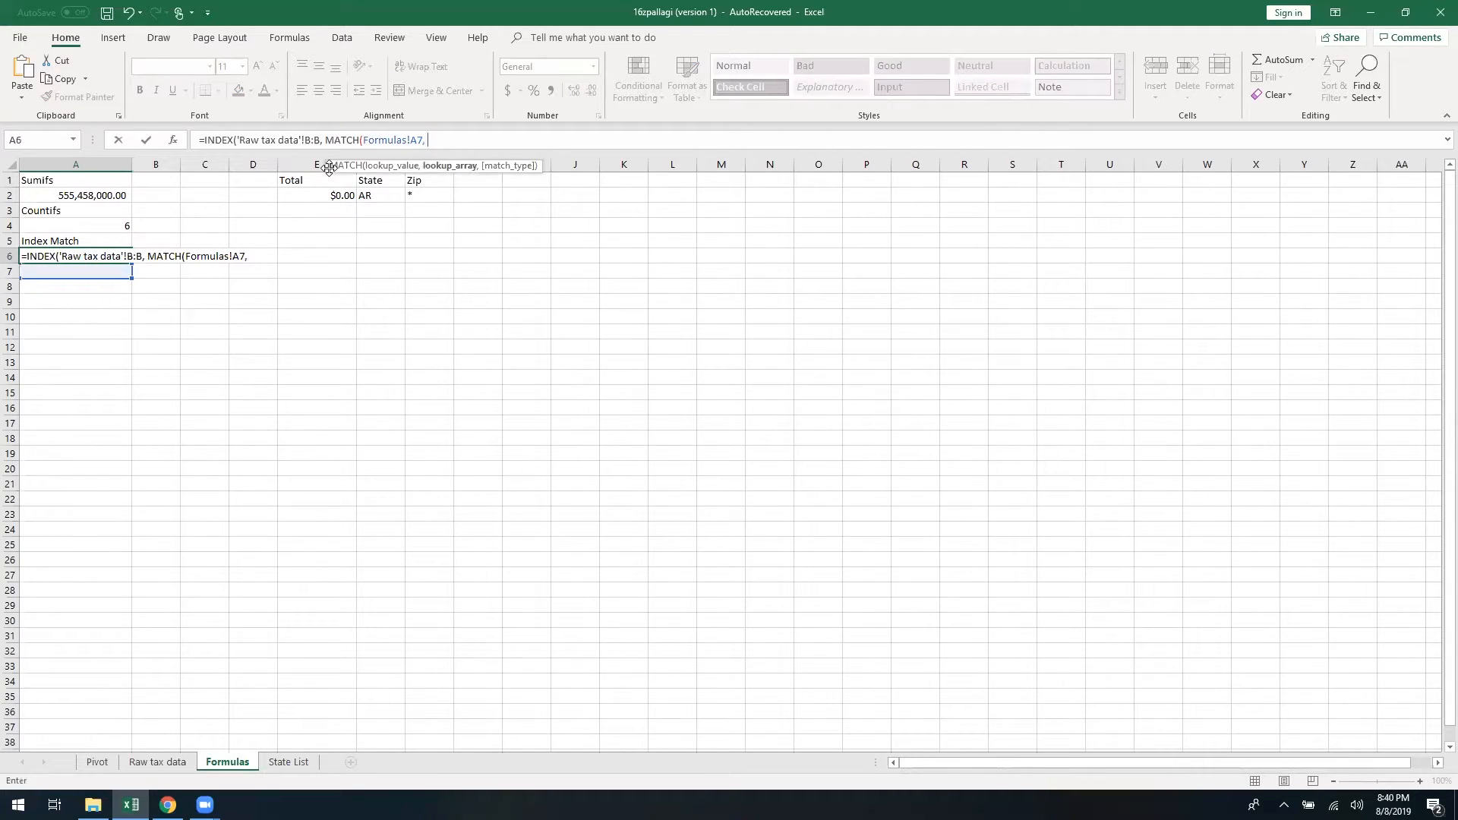
Complete the MATCH with Raw tax data column C as lookup array and exact match type 0, and finish the formula
left_click(173, 766)
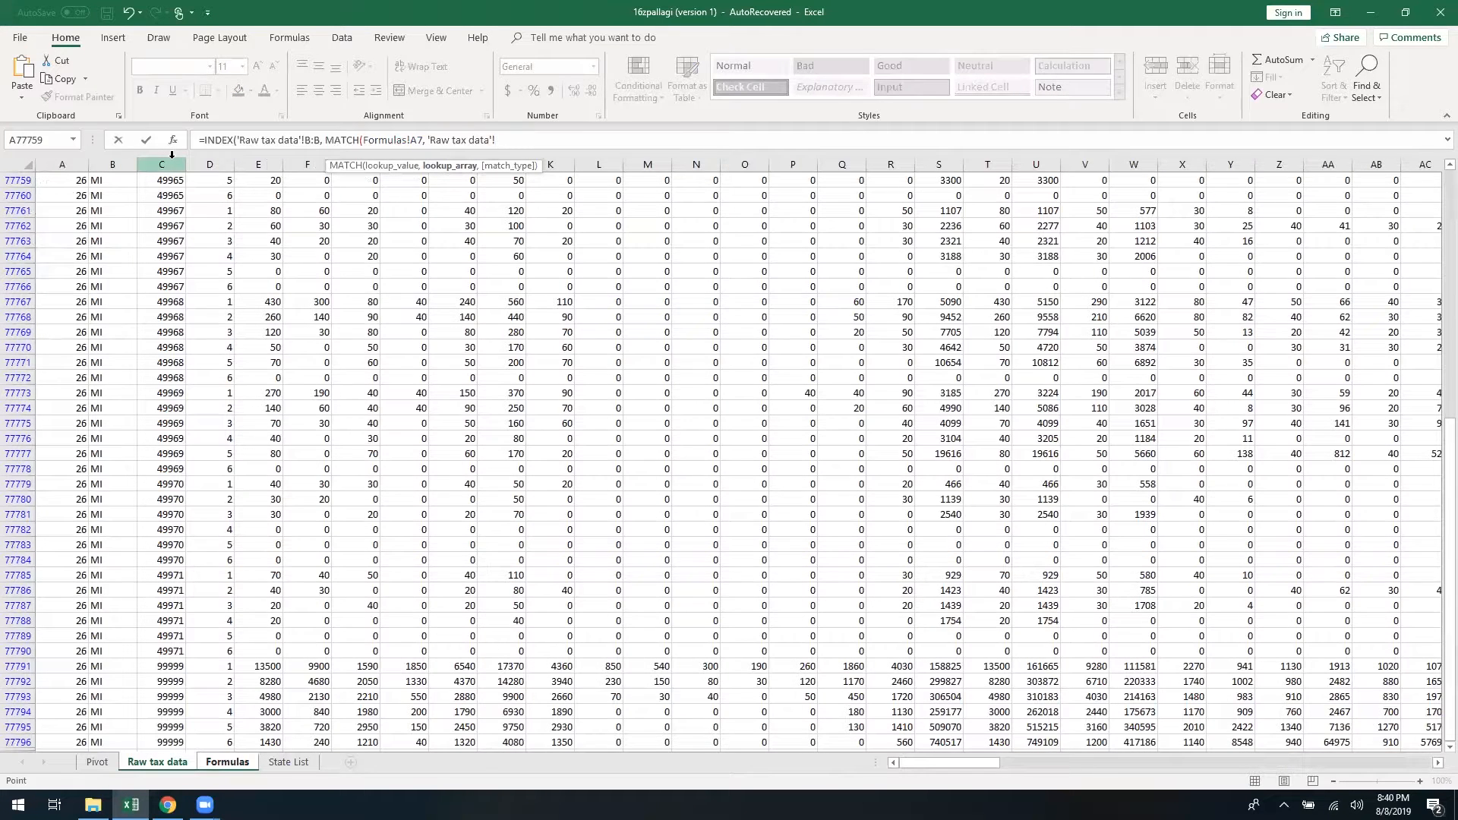
left_click(163, 161)
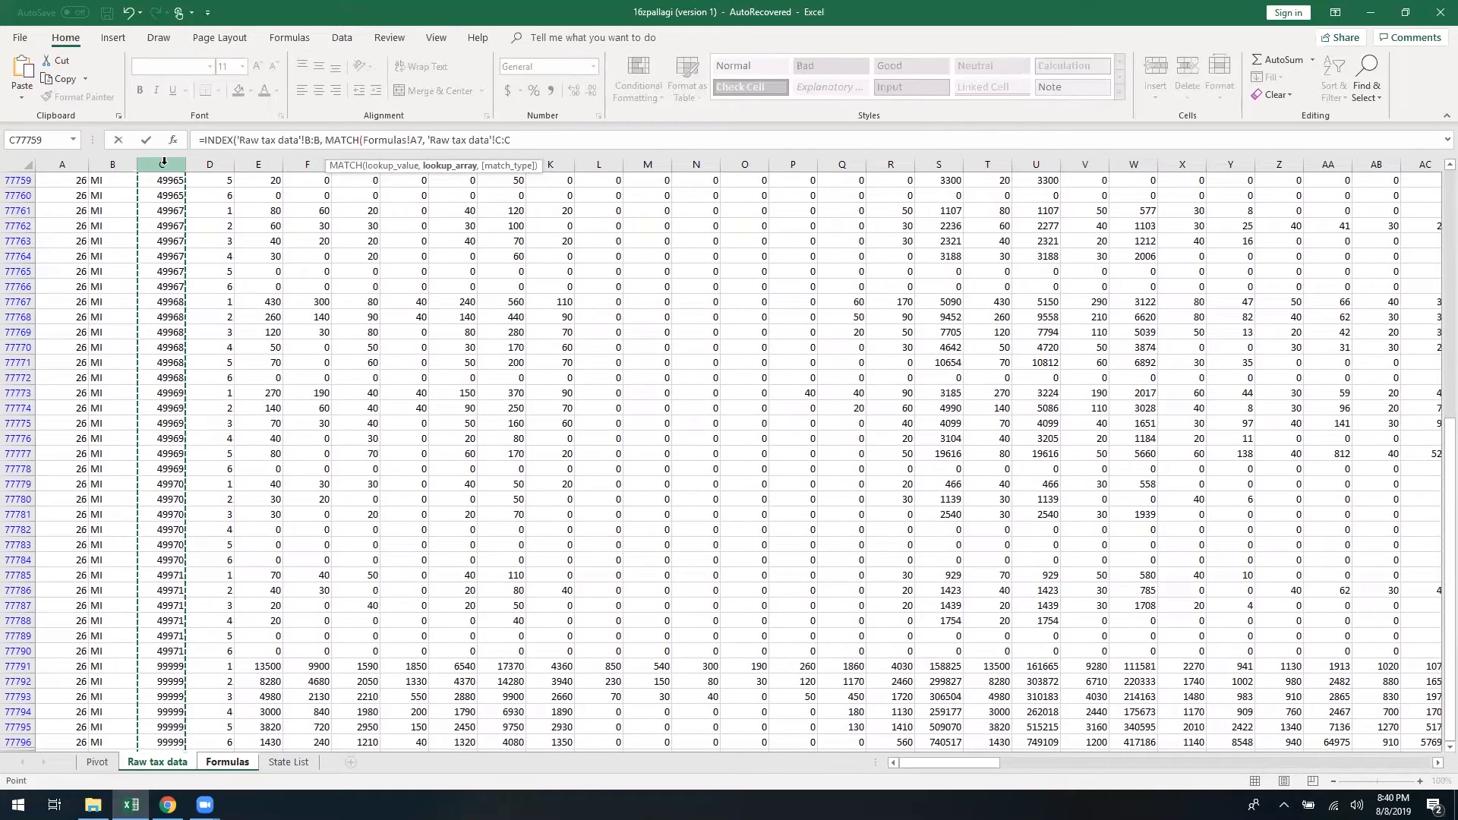
type(", 0")
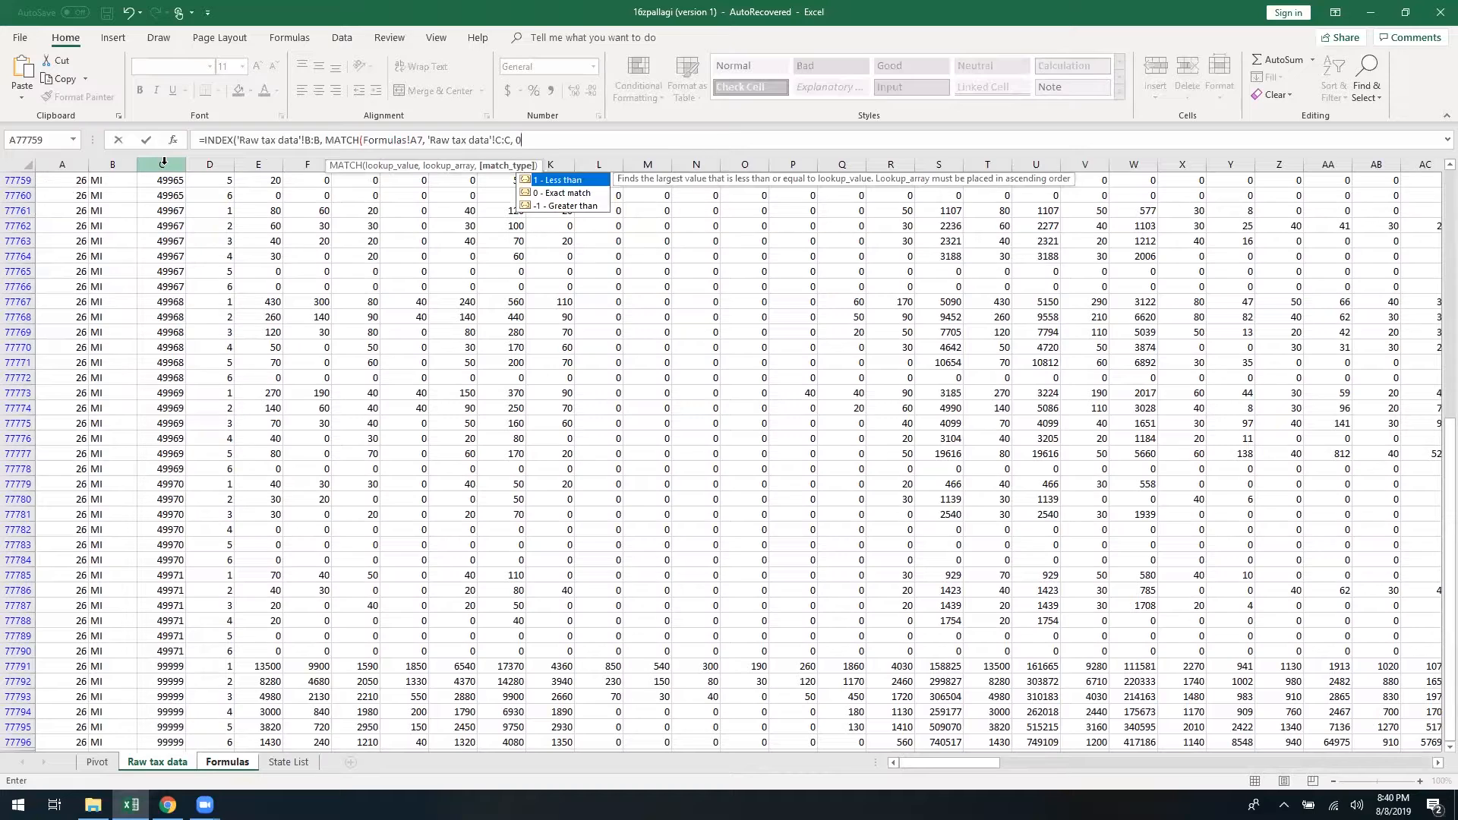
type("))")
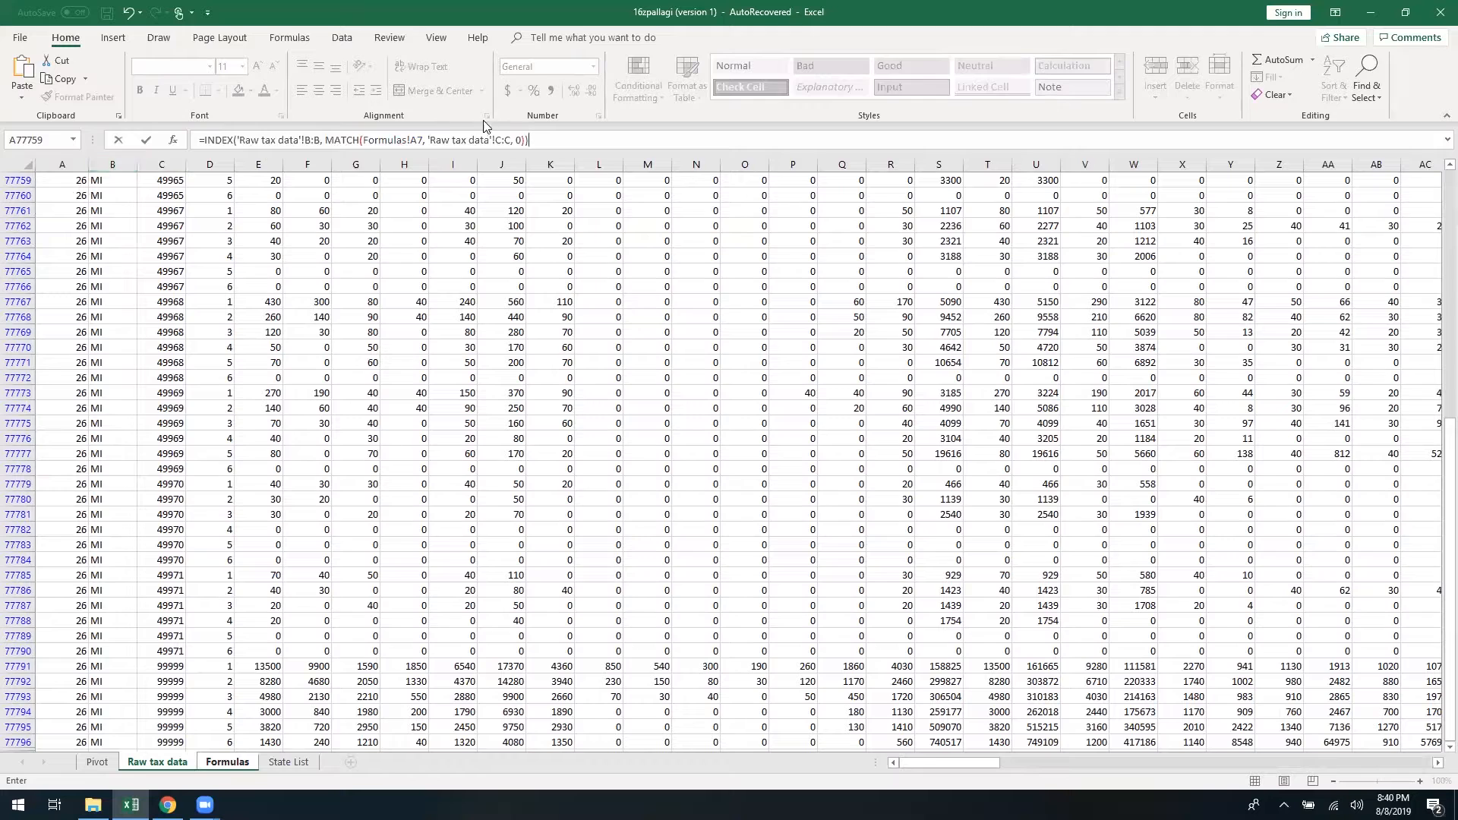
left_click(521, 139)
key("BackSpace")
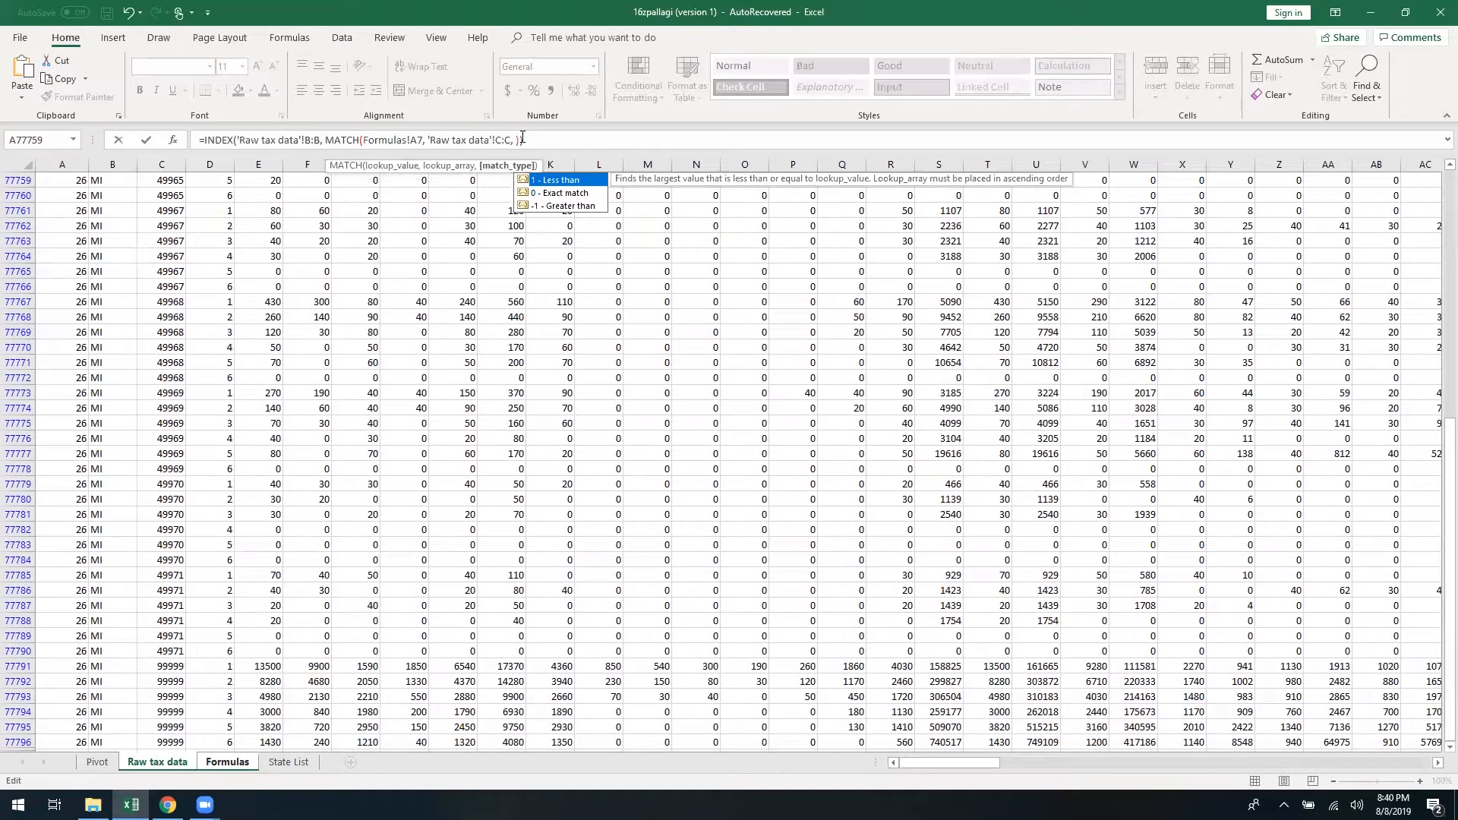
type("0")
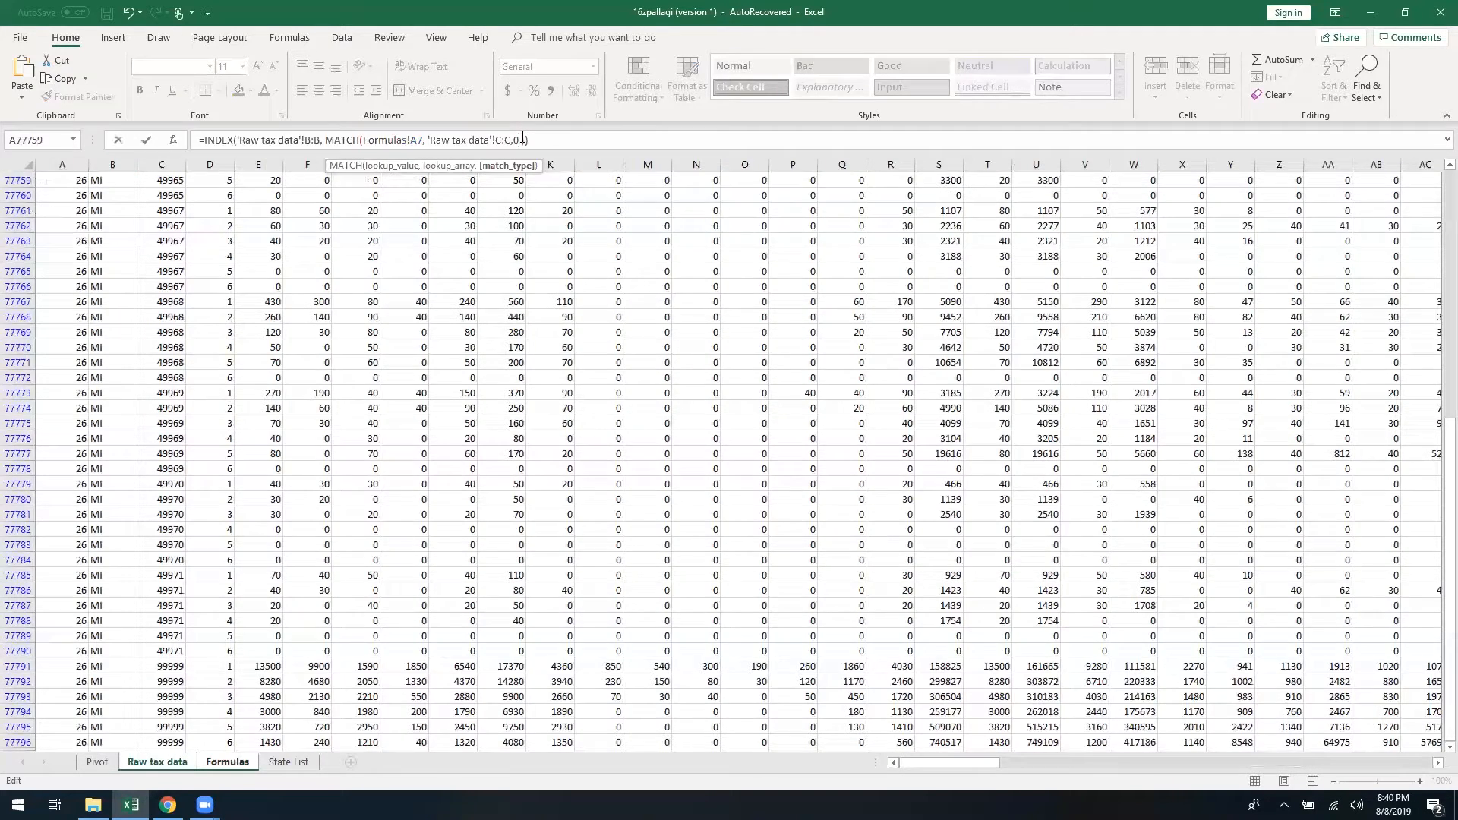
type(")")
key("Escape")
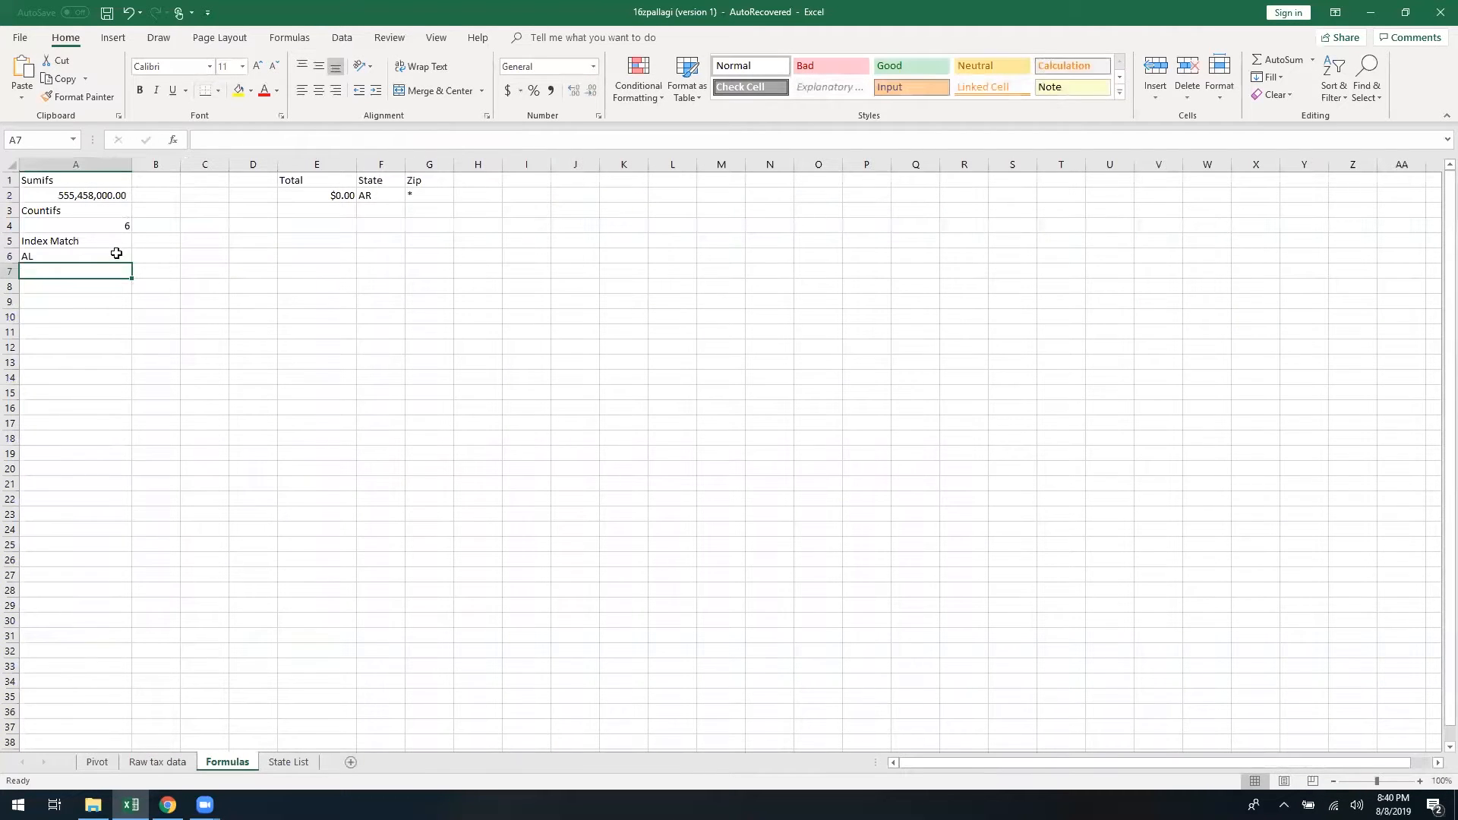
Test the INDEX MATCH formula by entering zip 49548 in cell A7 and replacing it with 72086
type("45208")
key("Return")
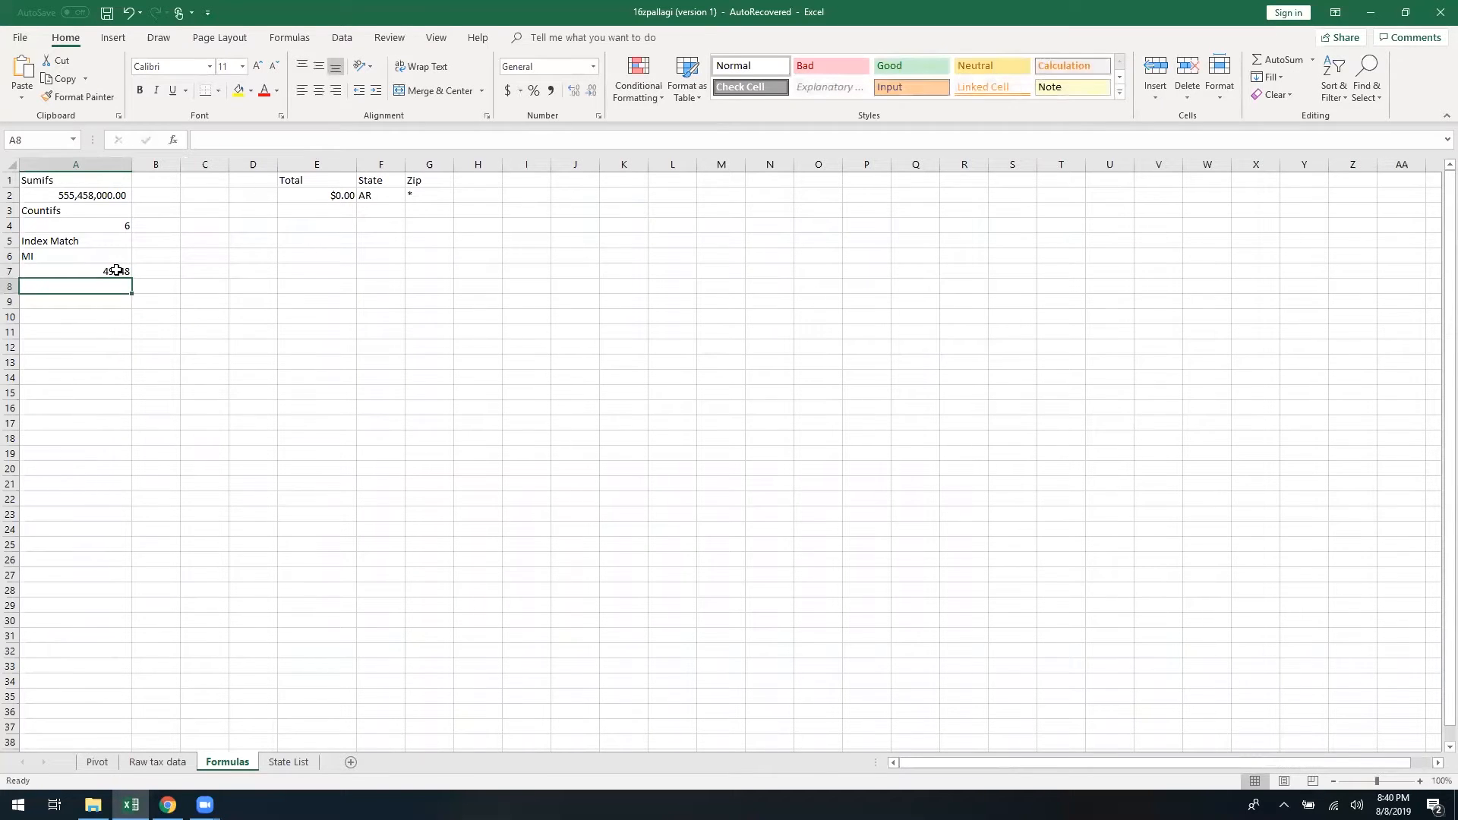
left_click(116, 270)
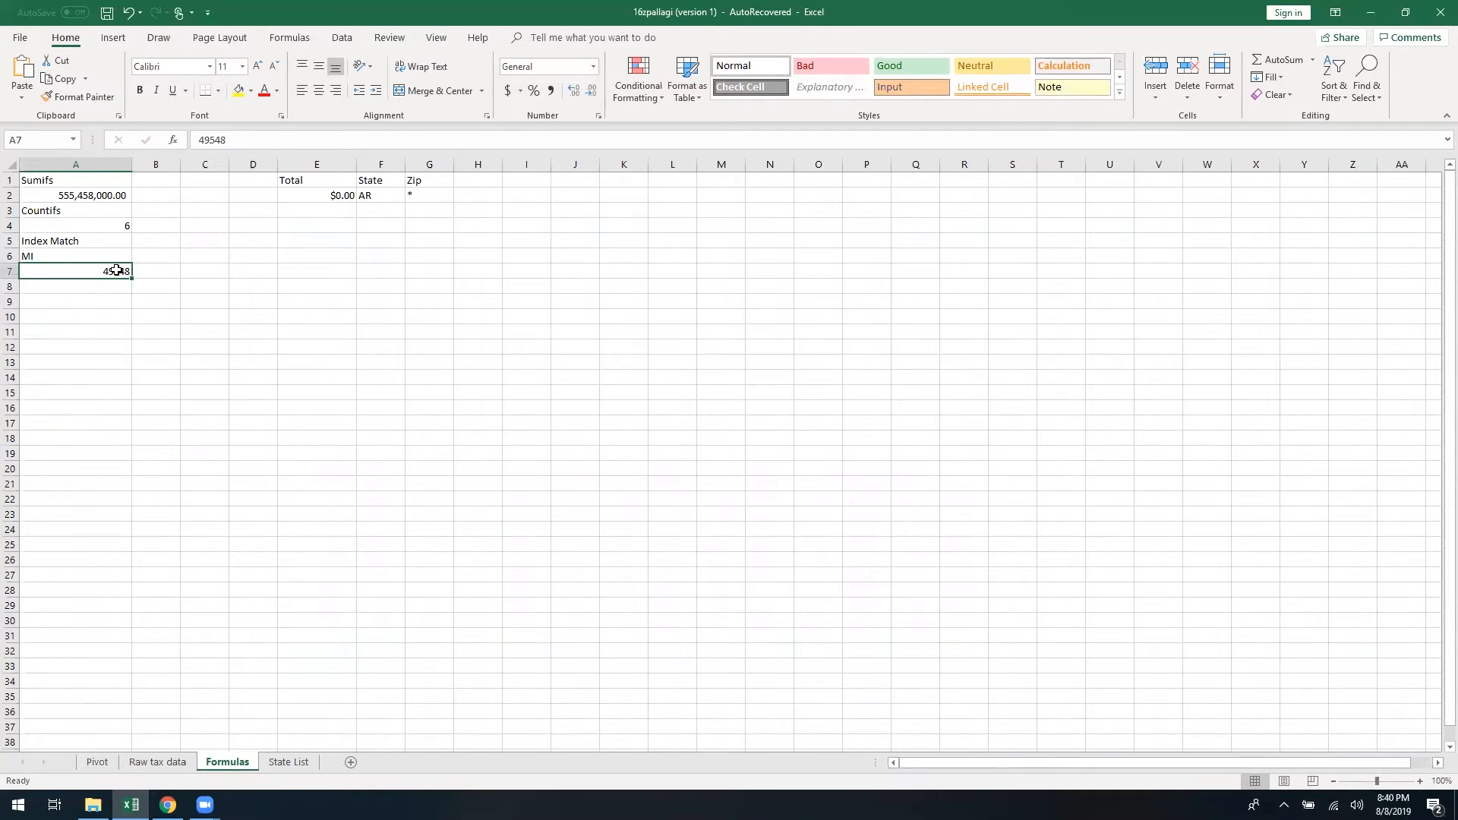
type("720")
type("36")
key("Return")
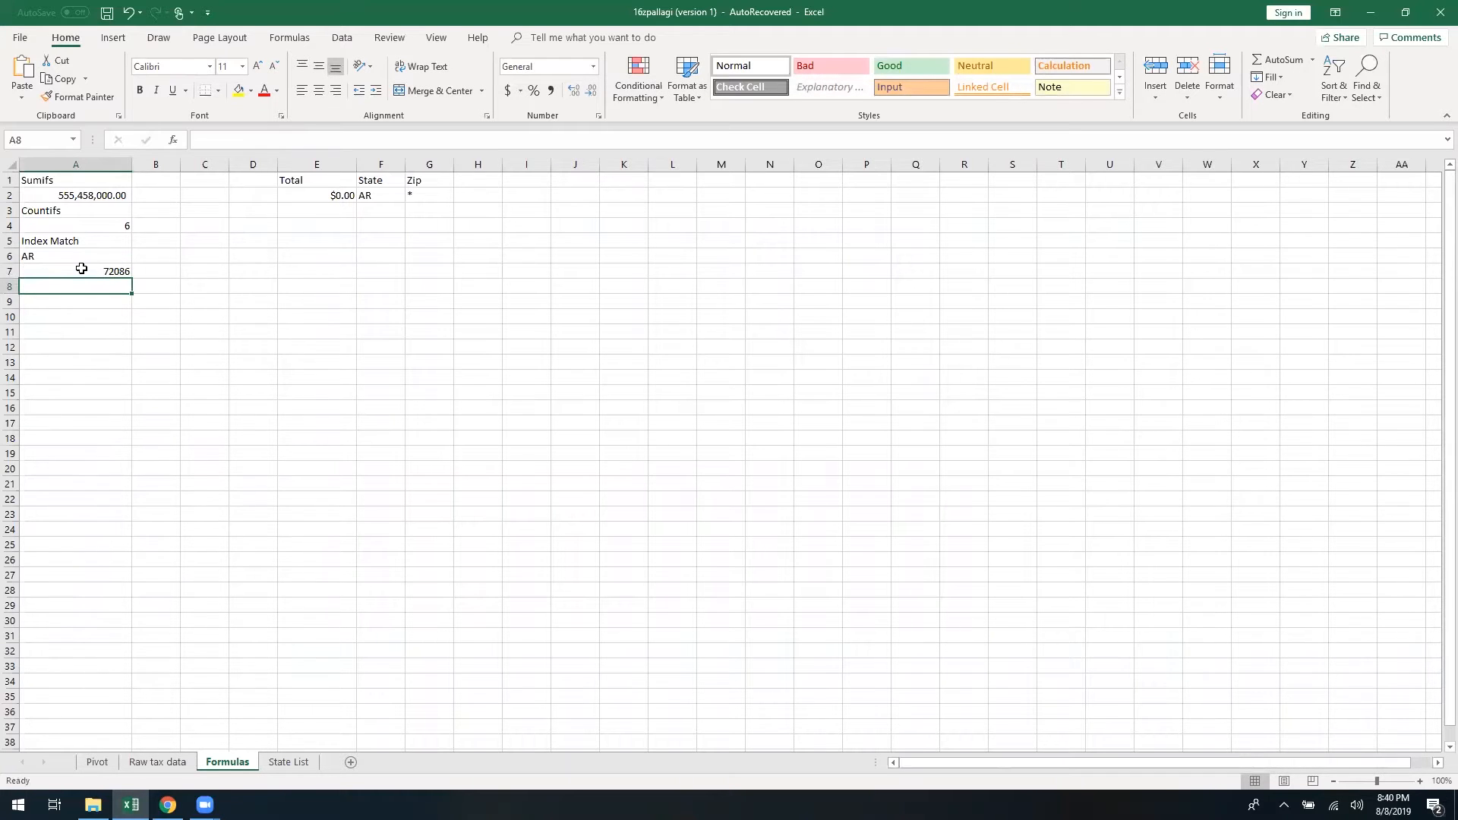
Review the Index Match, Countifs and Sumifs formulas in cells A6, A4 and A2
left_click(89, 256)
left_click(97, 271)
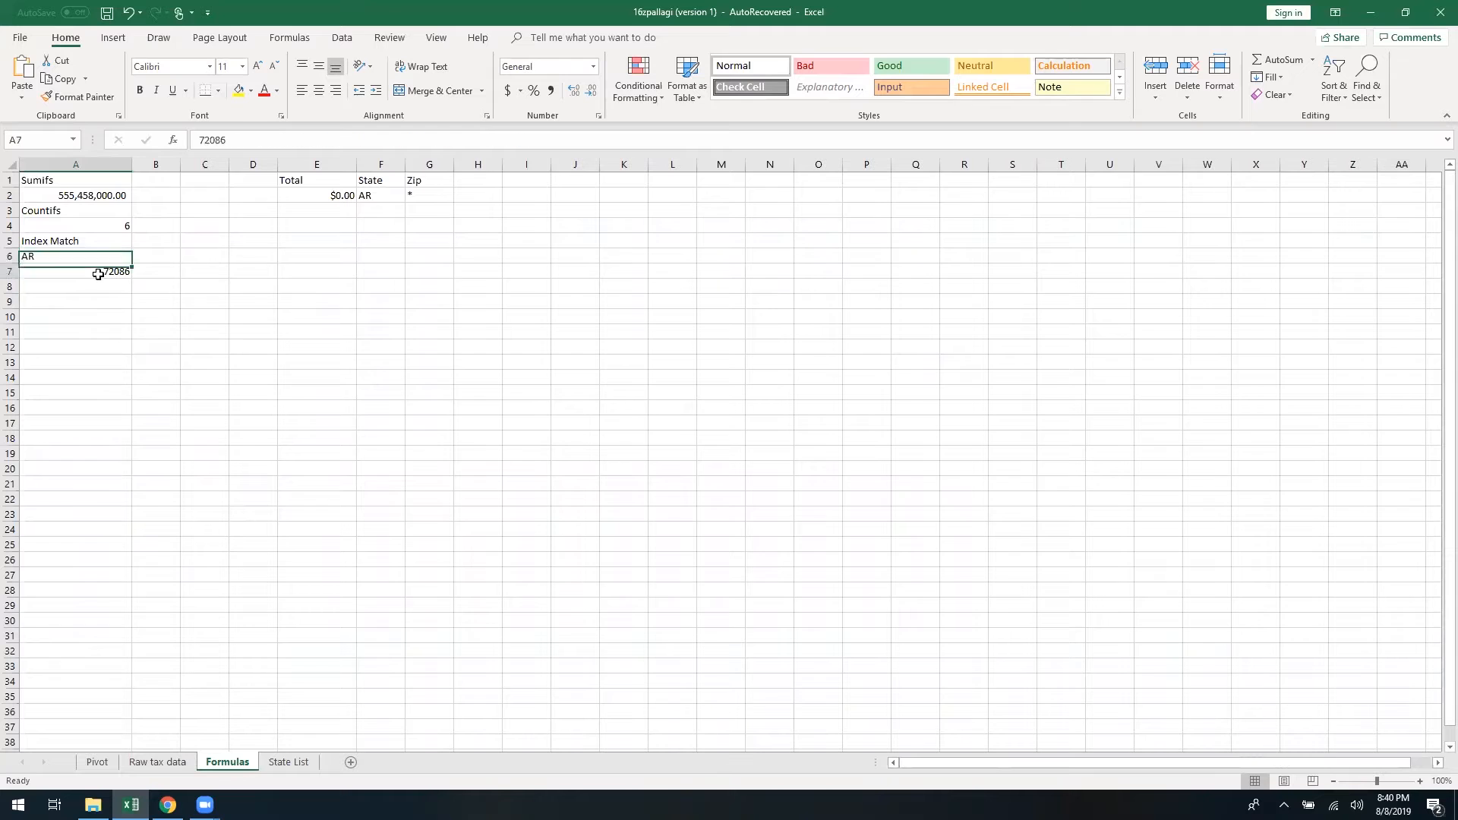
left_click(96, 227)
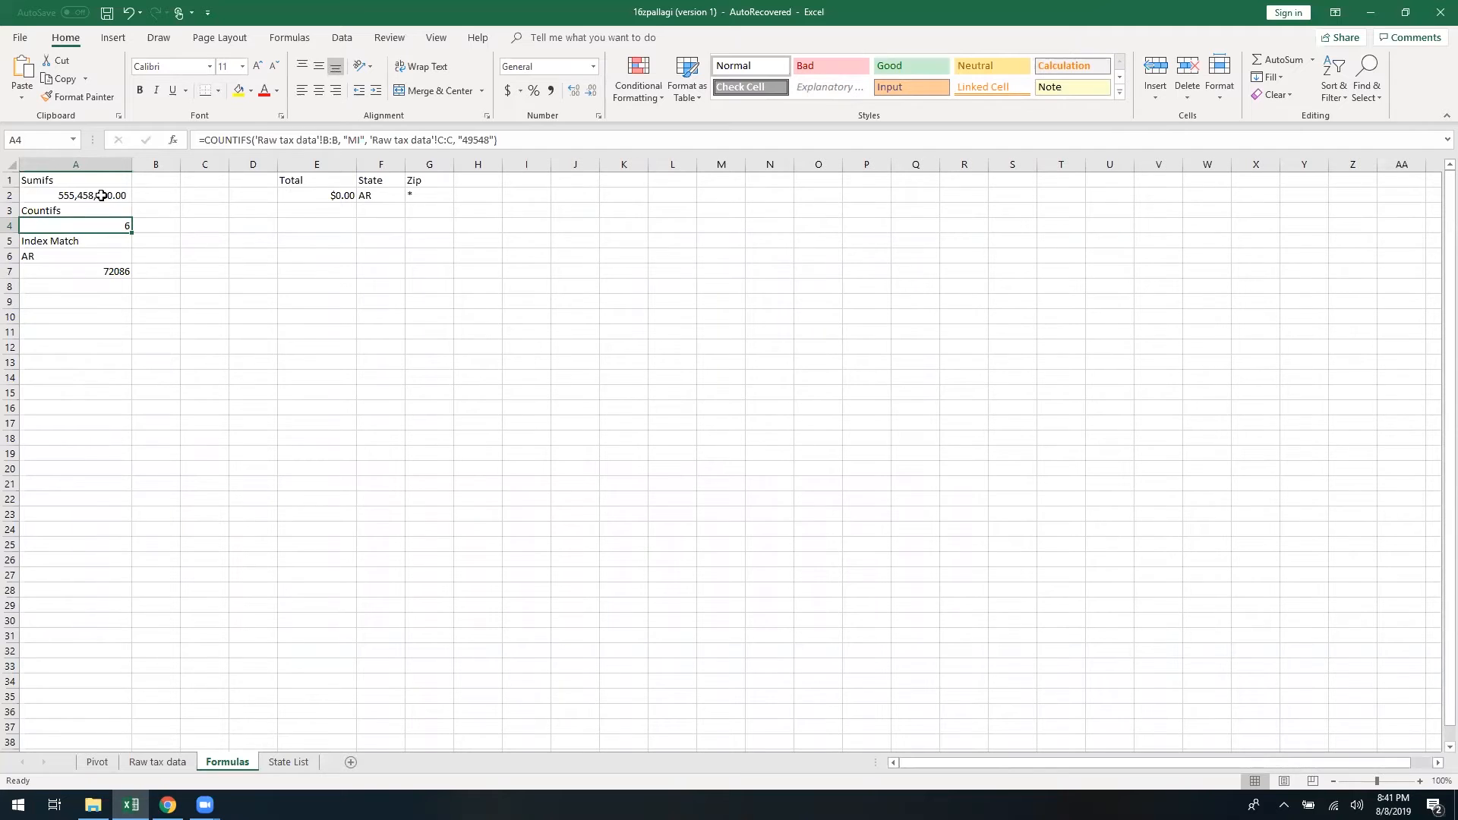
left_click(101, 196)
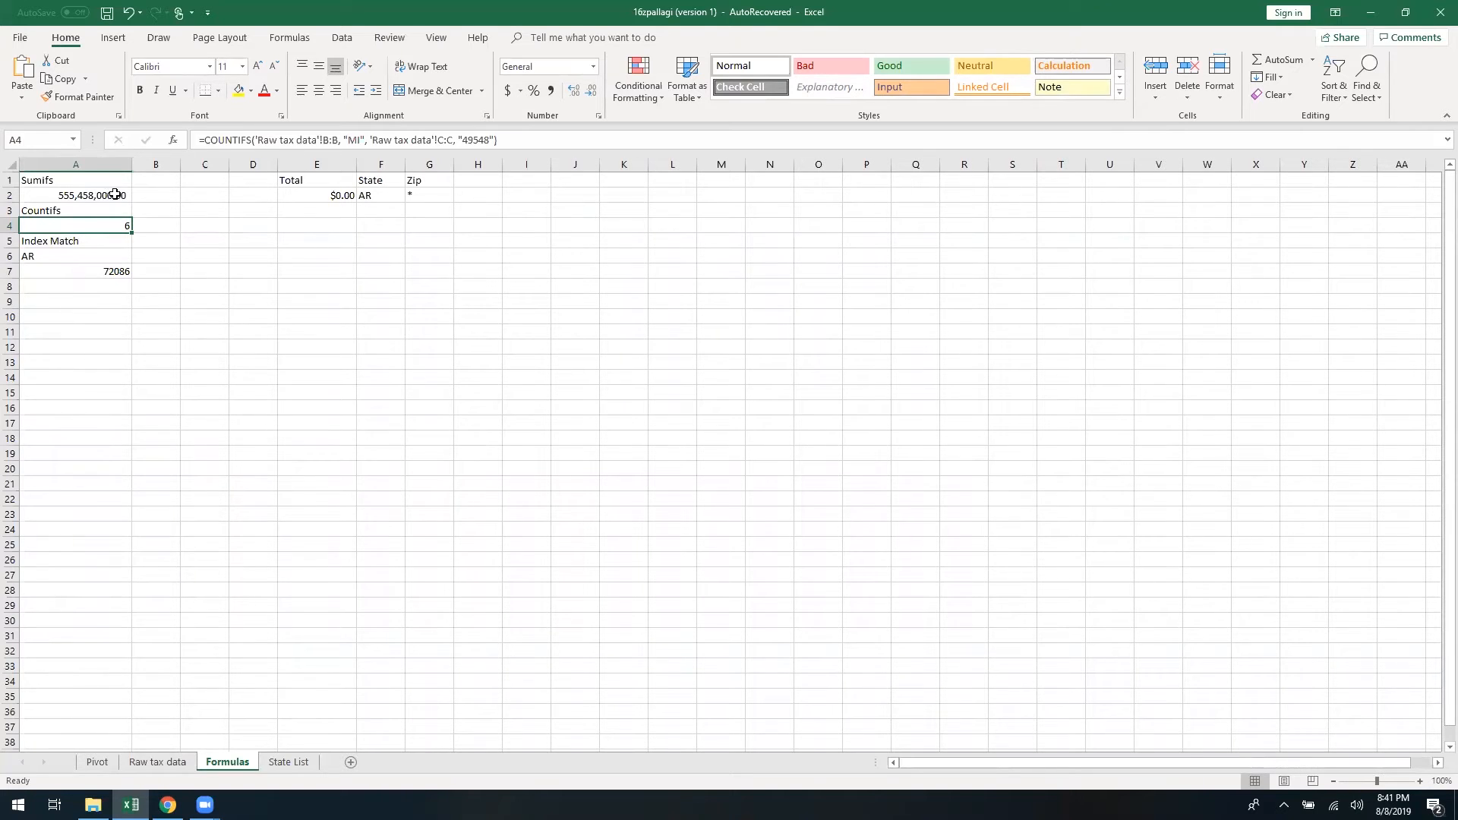
left_click(871, 135)
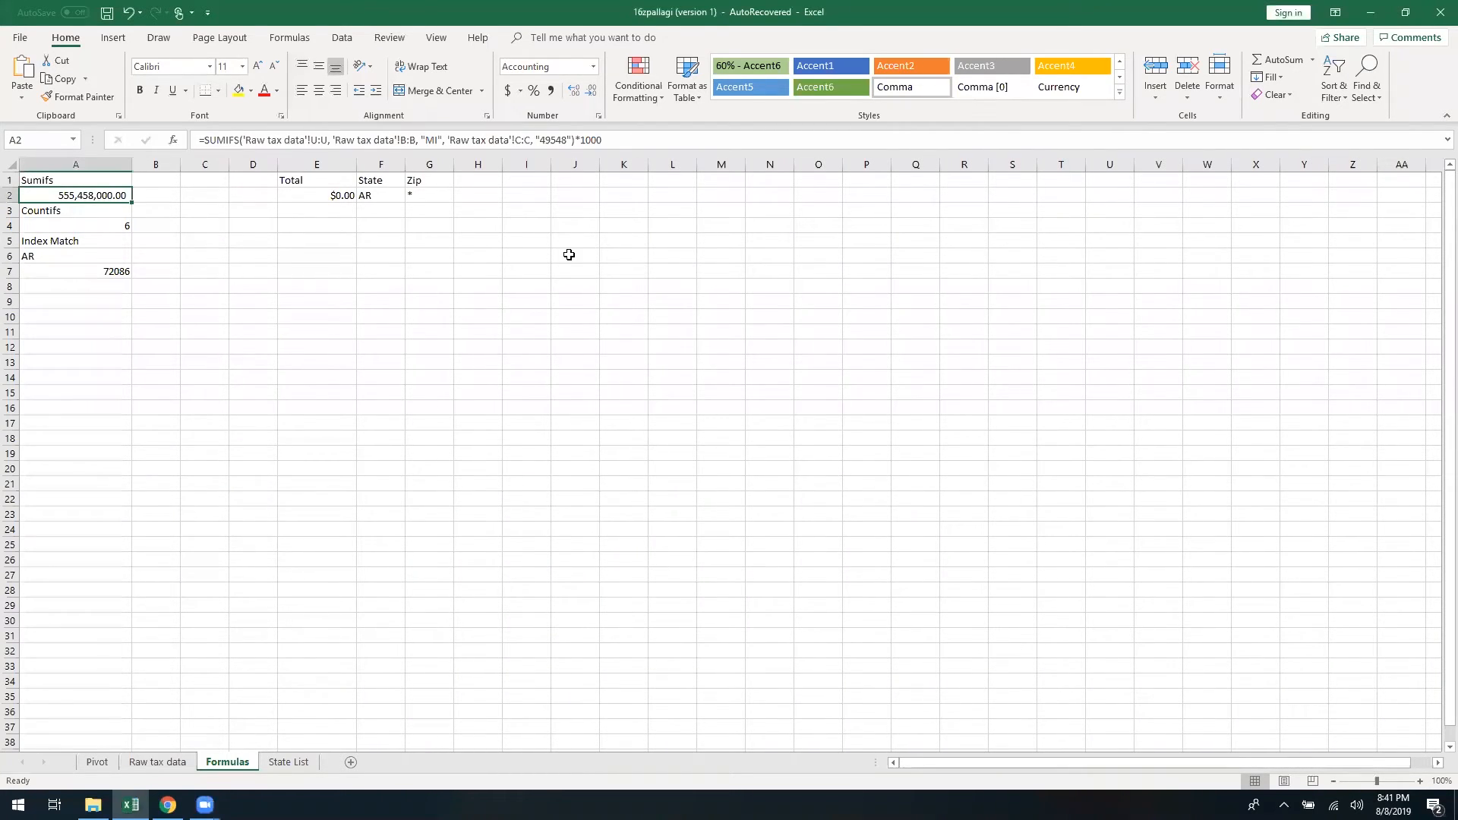